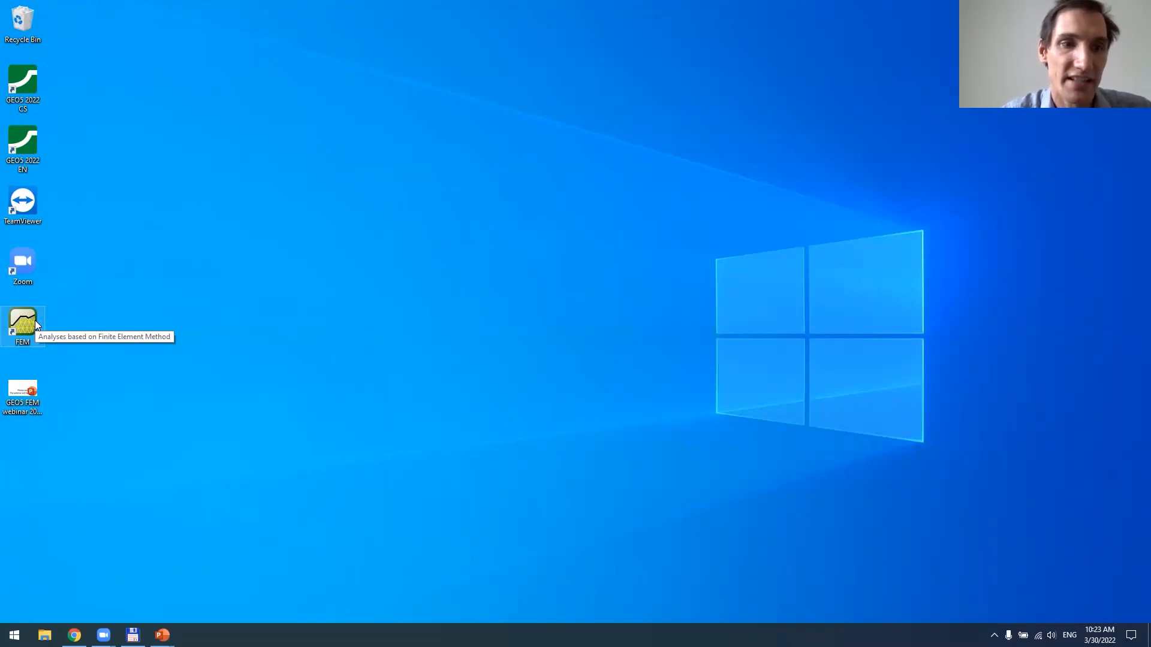
Open GEO5 FEM and save the new project under the file name oed in the Webinar 2022 - material models folder
{"action": "left_click", "coordinate": [363, 351]}
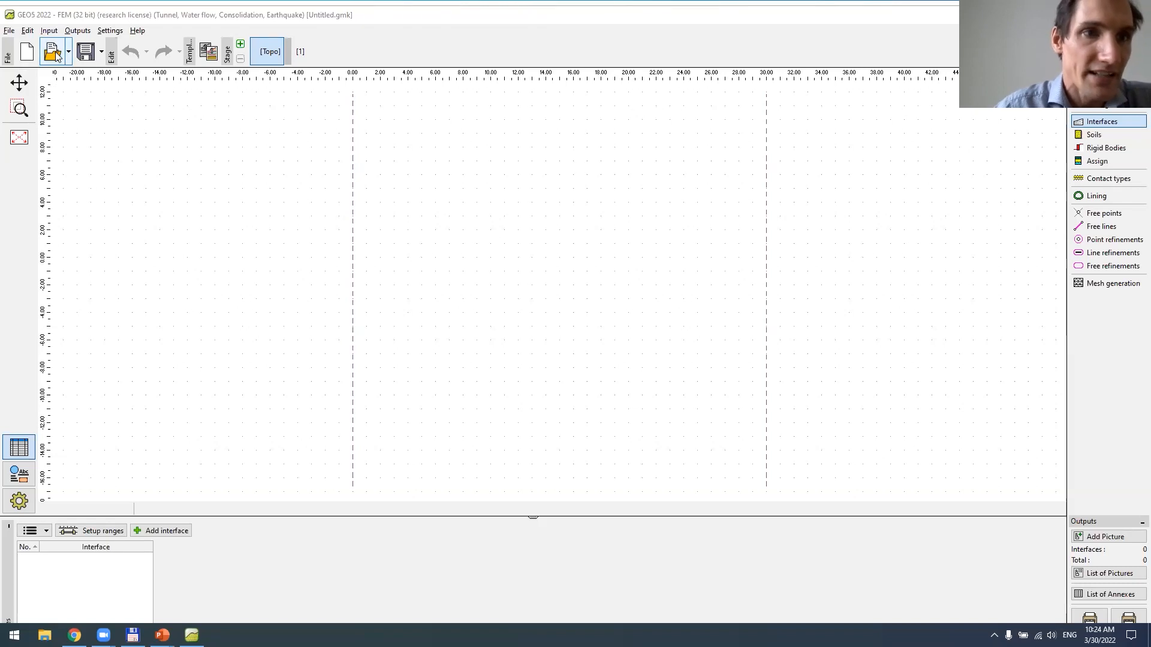
{"action": "left_click", "coordinate": [101, 55]}
{"action": "left_click", "coordinate": [102, 70]}
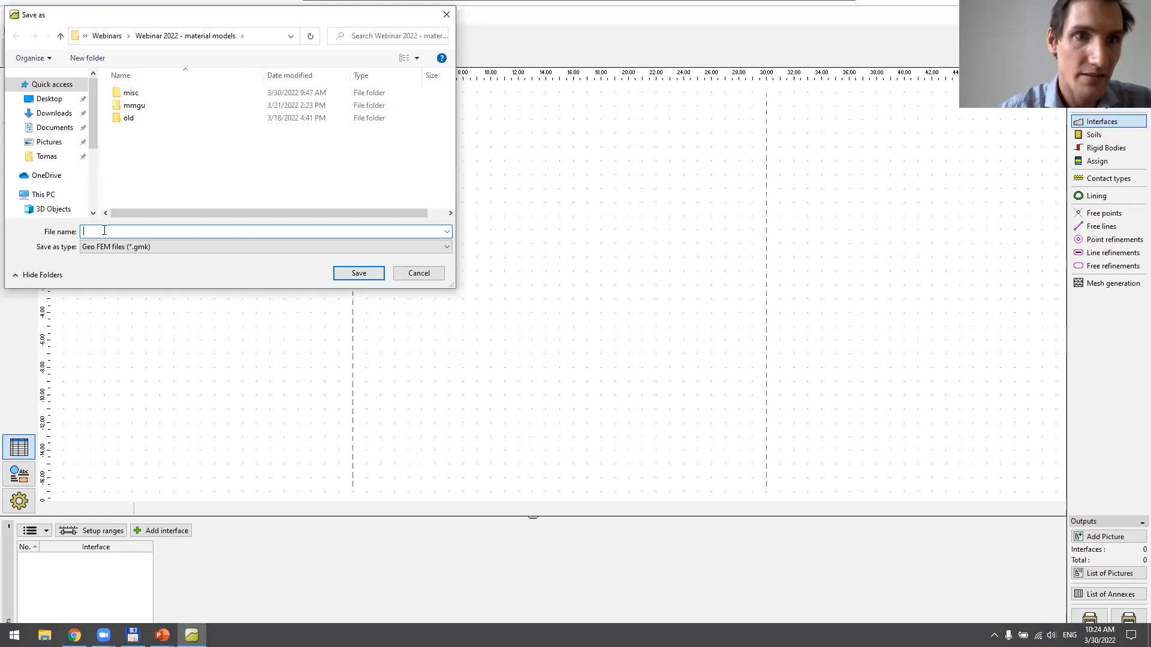
{"action": "type", "text": "oed"}
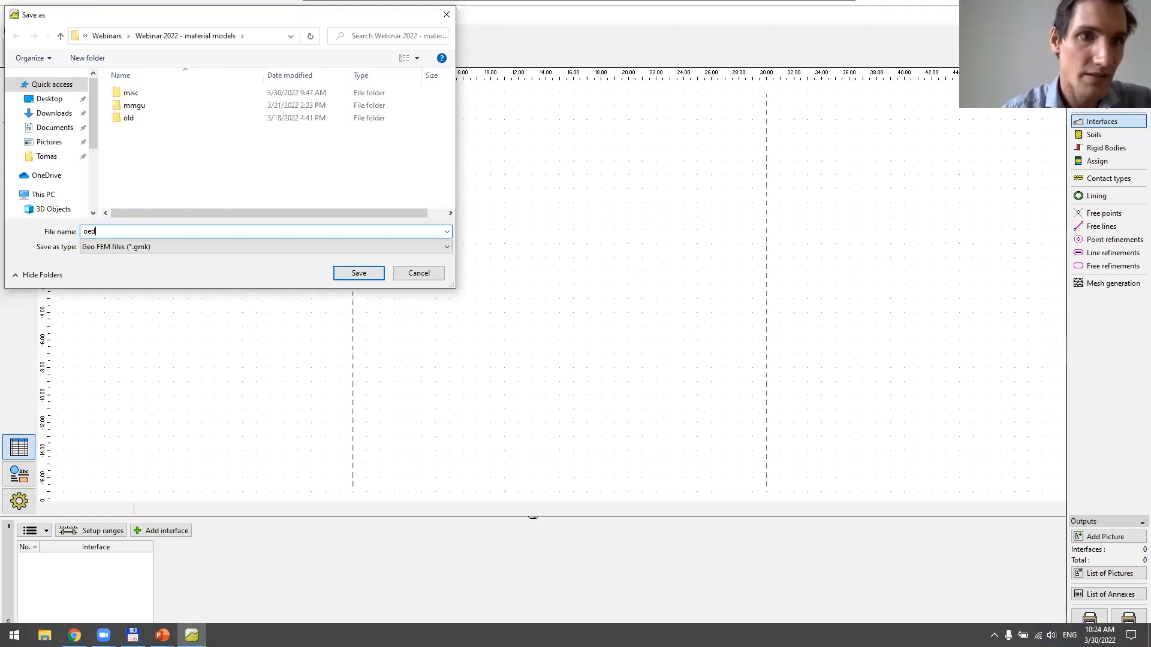
{"action": "left_click", "coordinate": [358, 273]}
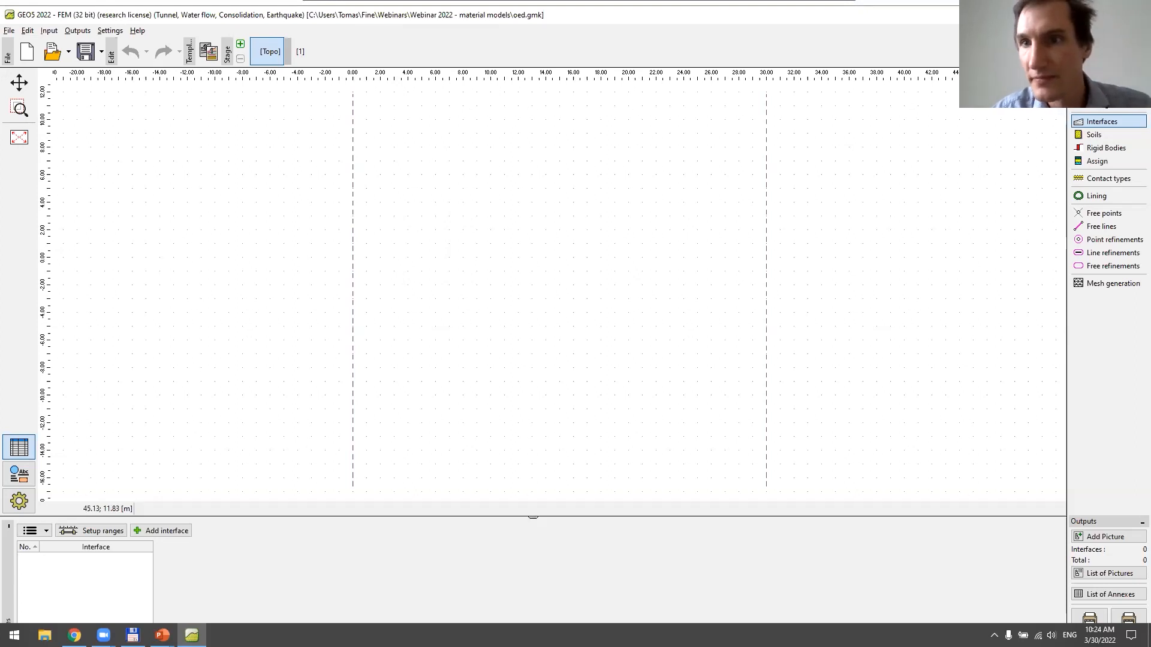
Set the model's maximum X range to 1 m and the depth below the deepest interface point to 1 m
{"action": "left_click", "coordinate": [1096, 107]}
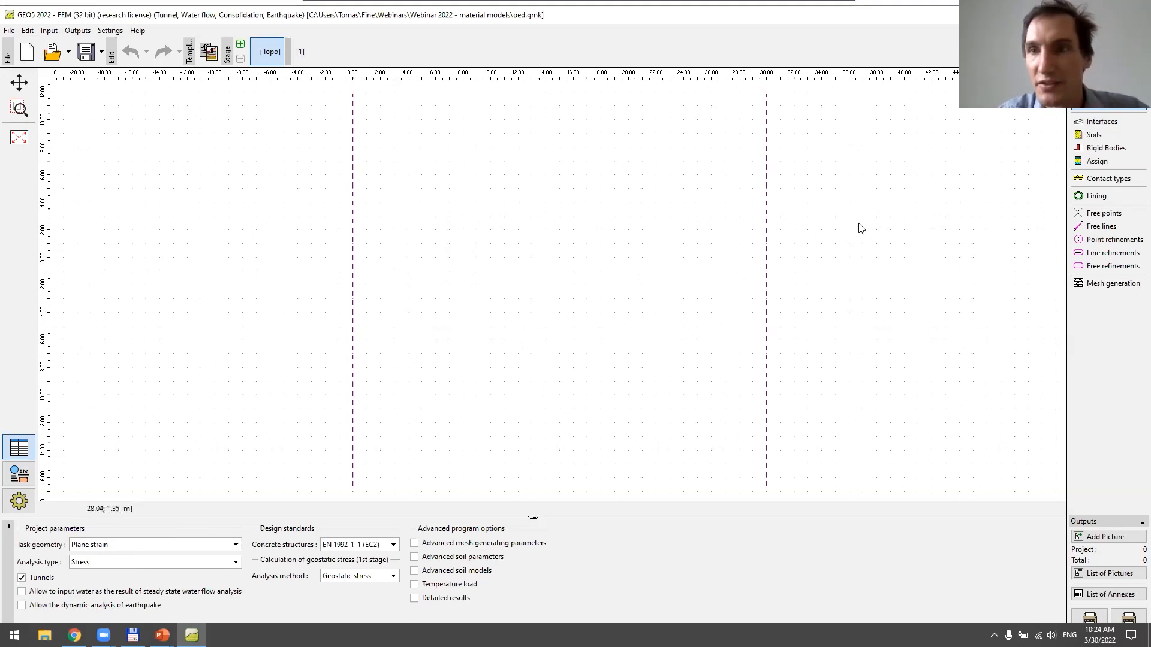
{"action": "left_click", "coordinate": [1100, 122]}
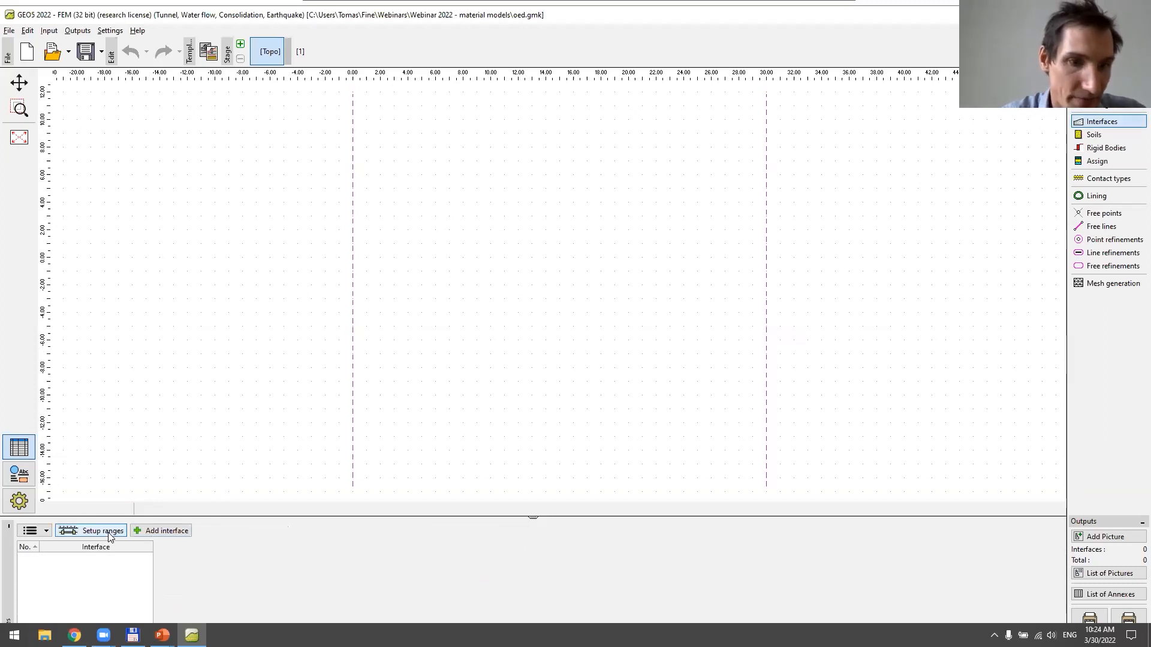
{"action": "left_click", "coordinate": [108, 531]}
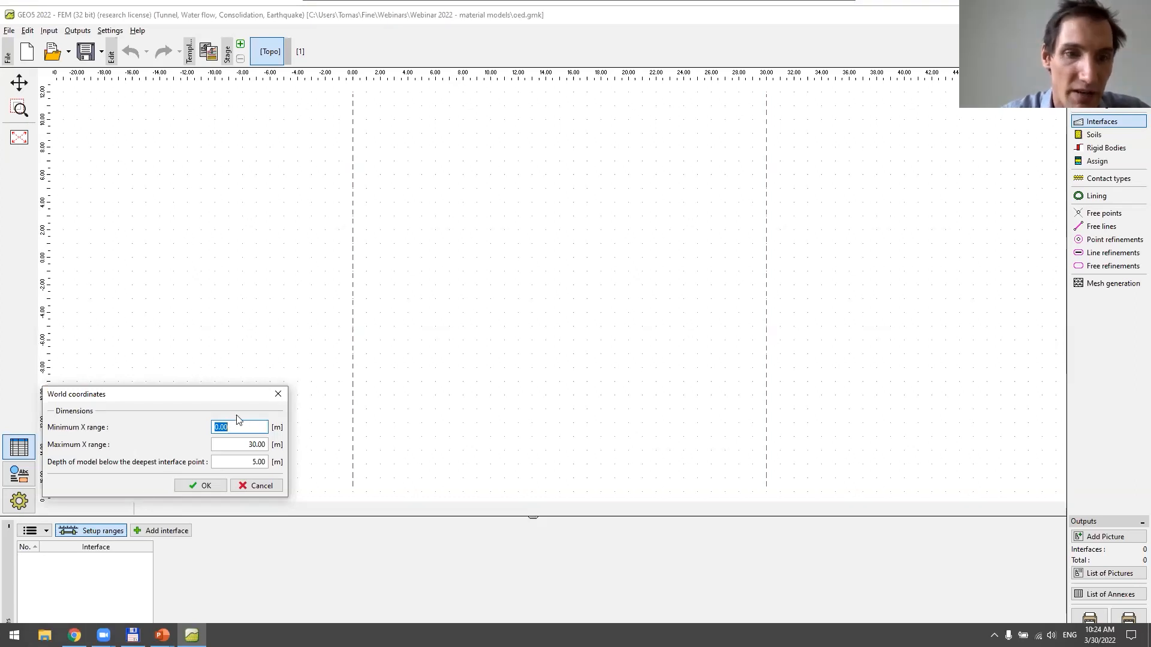
{"action": "key", "text": "Tab"}
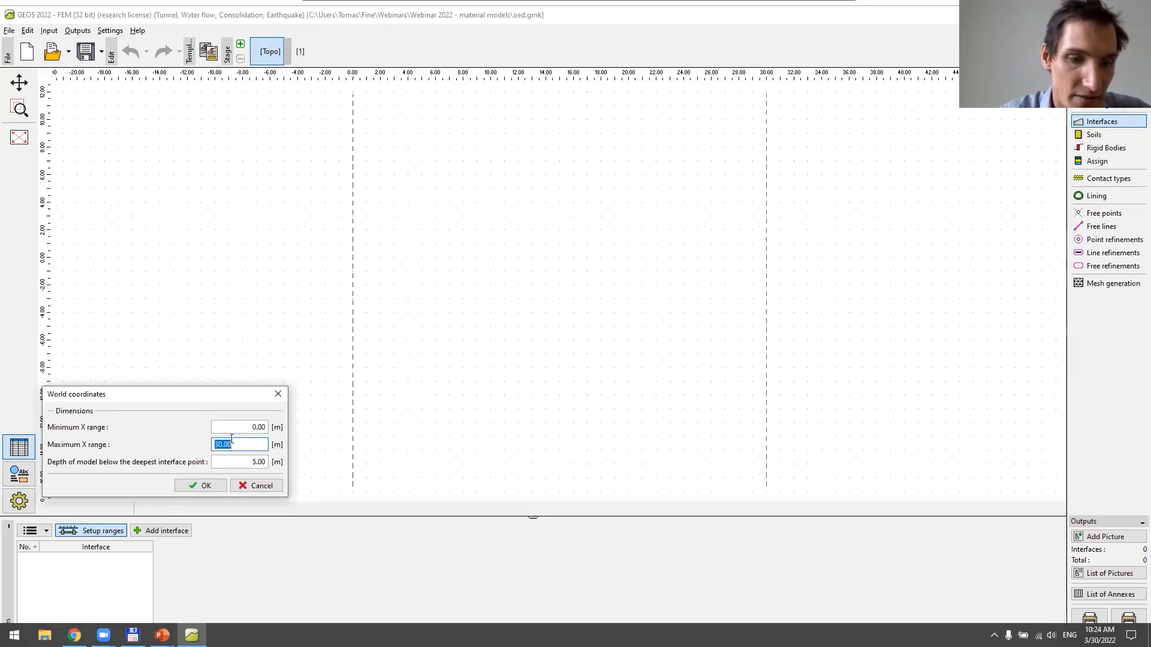
{"action": "type", "text": "1"}
{"action": "key", "text": "Tab"}
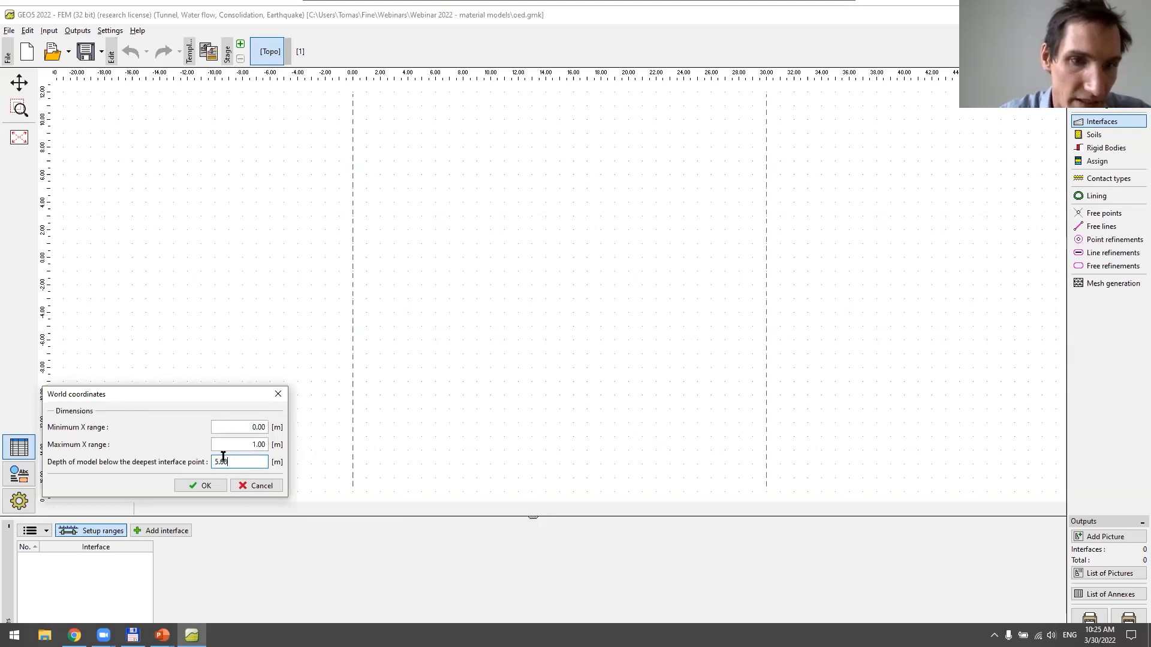
{"action": "type", "text": "1"}
{"action": "left_click", "coordinate": [201, 485]}
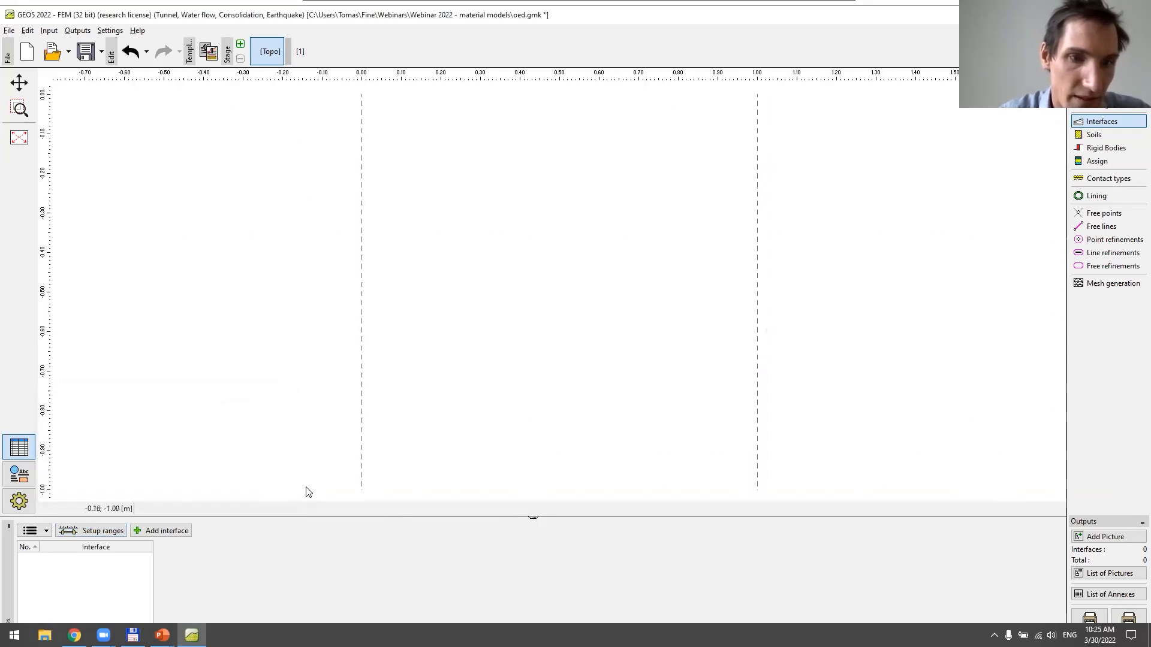
Add a horizontal terrain interface from point (0.00, 0.00) to point (1.00, 0.00)
{"action": "left_click", "coordinate": [158, 532]}
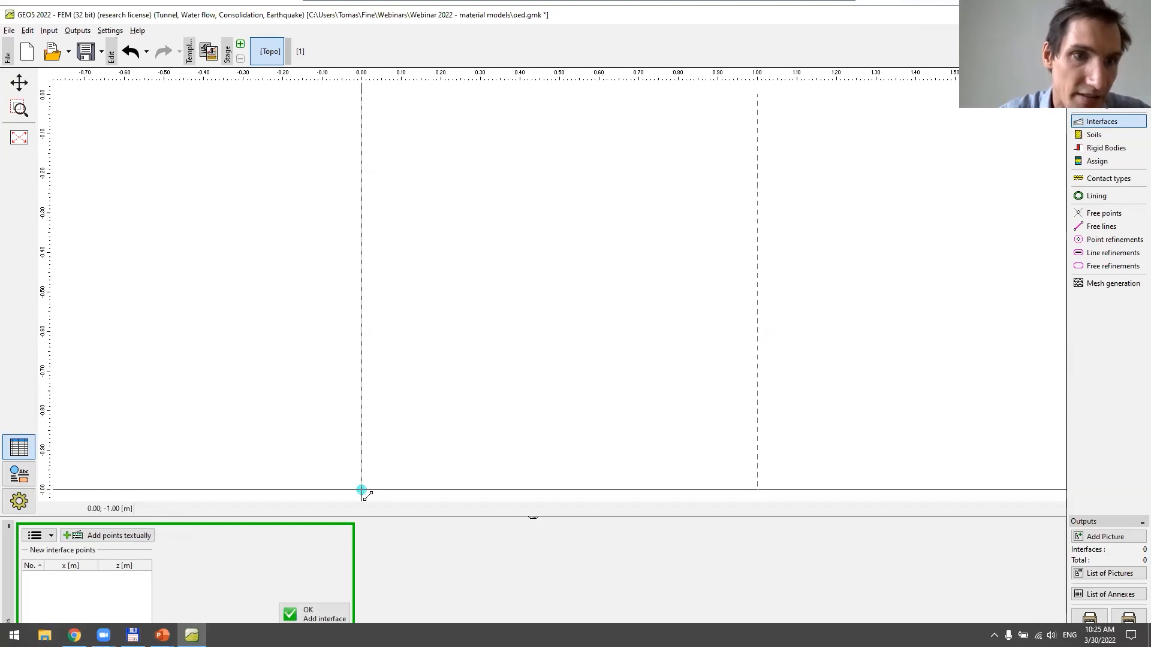
{"action": "left_click", "coordinate": [363, 96]}
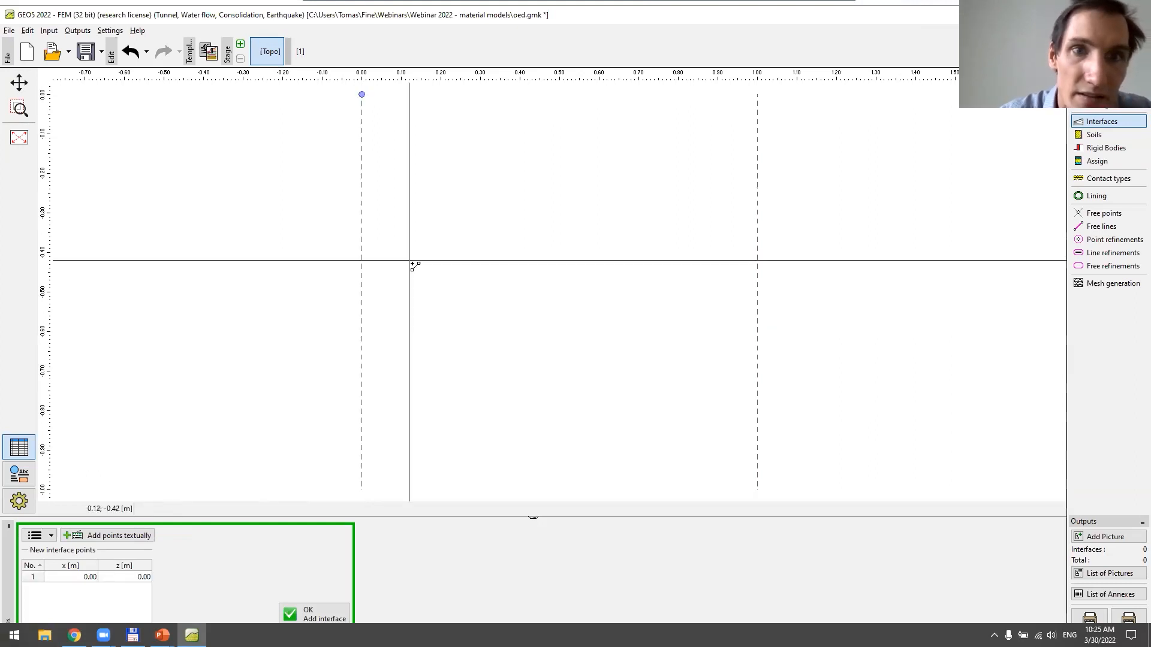
{"action": "left_click", "coordinate": [758, 96]}
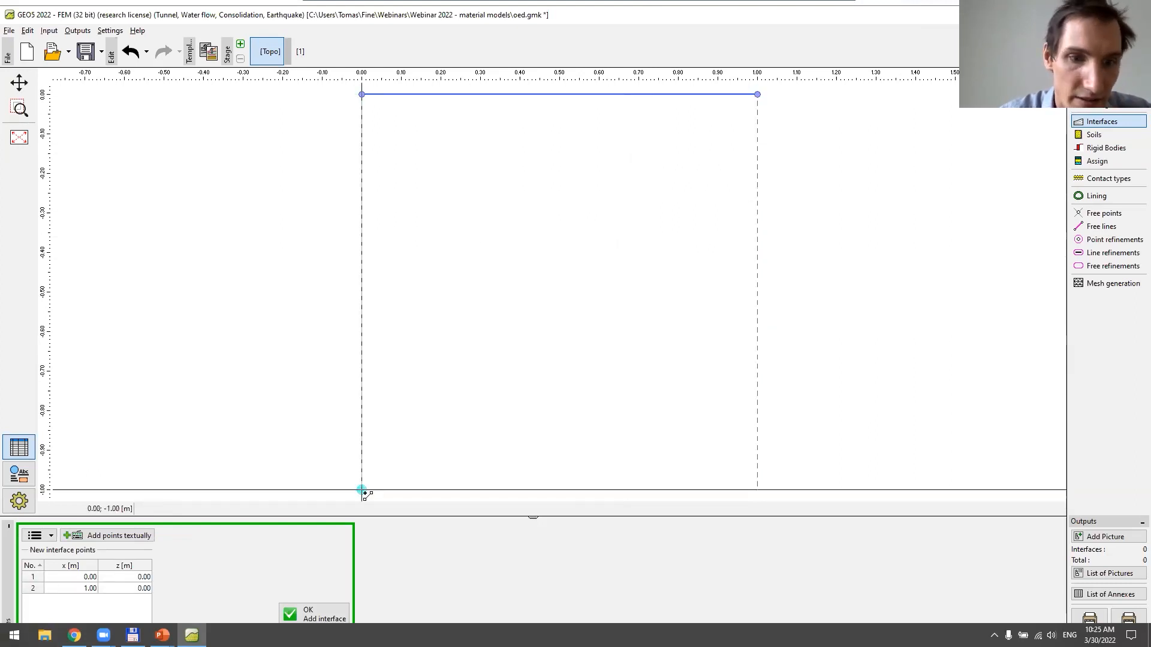
{"action": "left_click", "coordinate": [283, 610]}
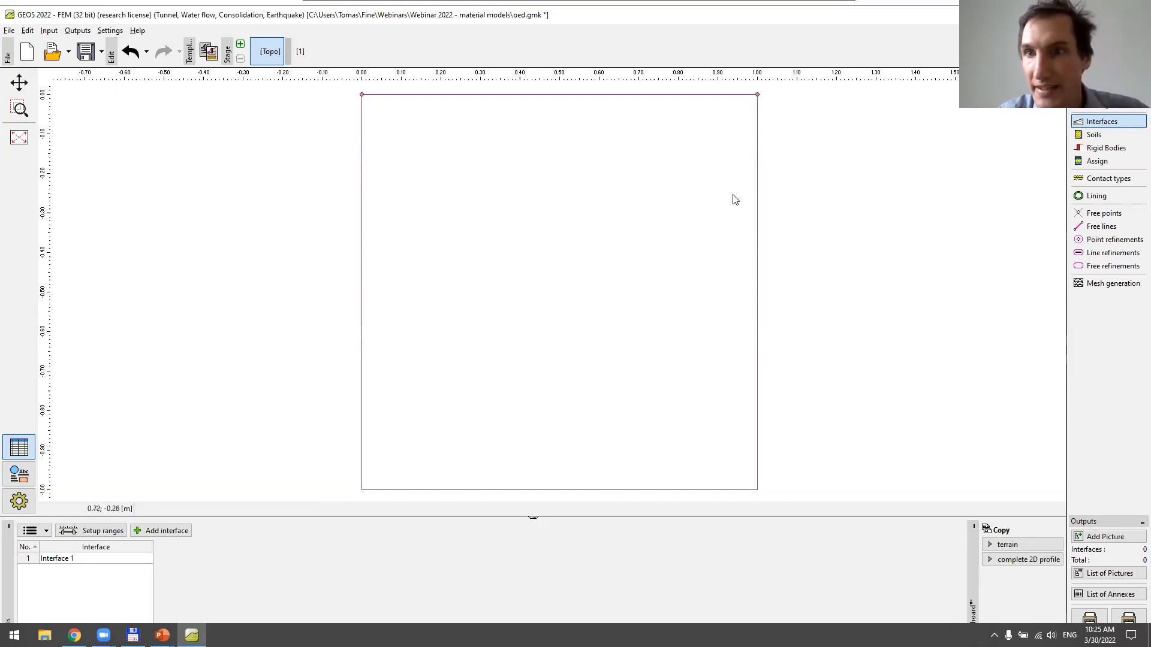
Start a new soil named mcc with the Modified Cam Clay material model and a unit weight of 0 kN/m³
{"action": "left_click", "coordinate": [1091, 134]}
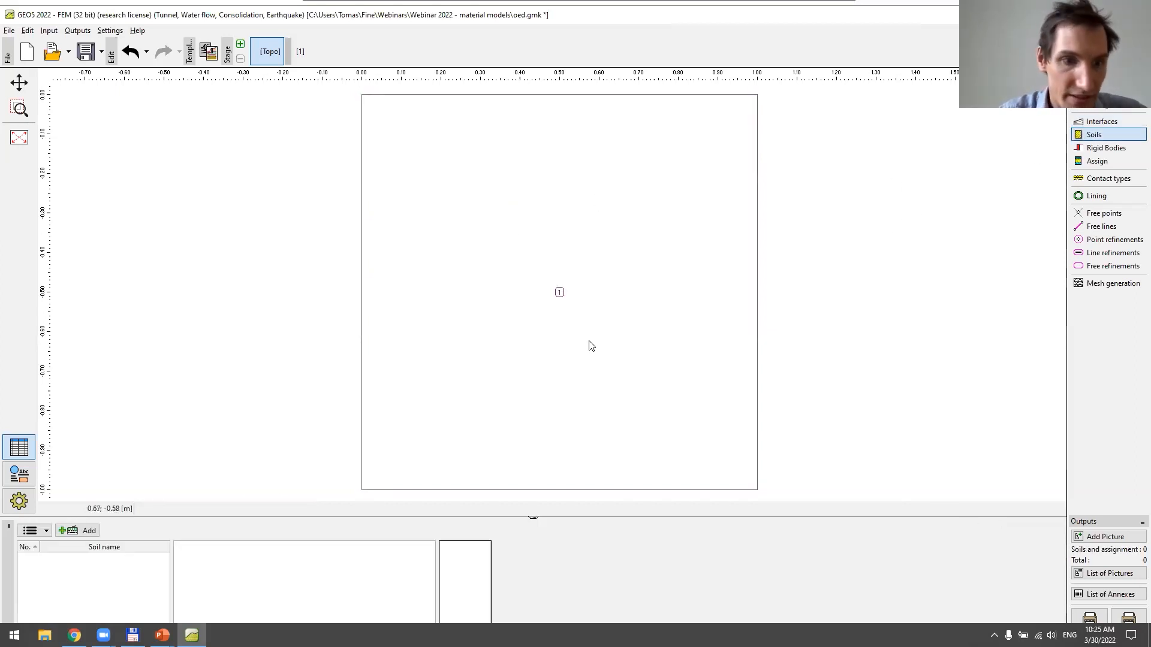
{"action": "left_click", "coordinate": [87, 531]}
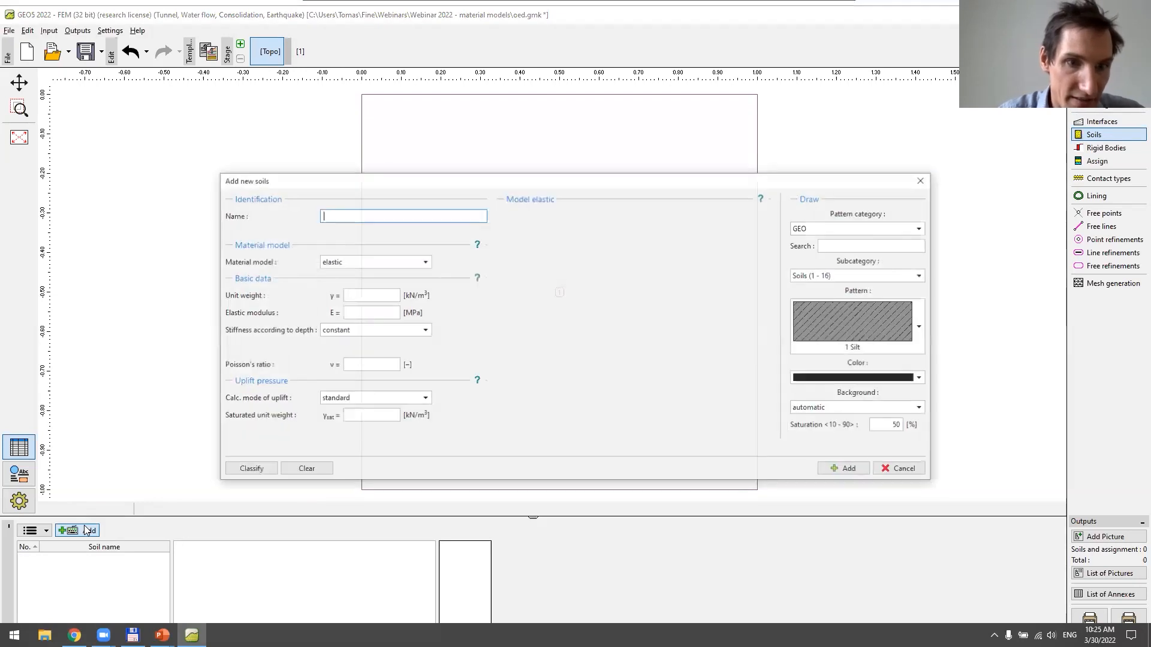
{"action": "left_click", "coordinate": [370, 265]}
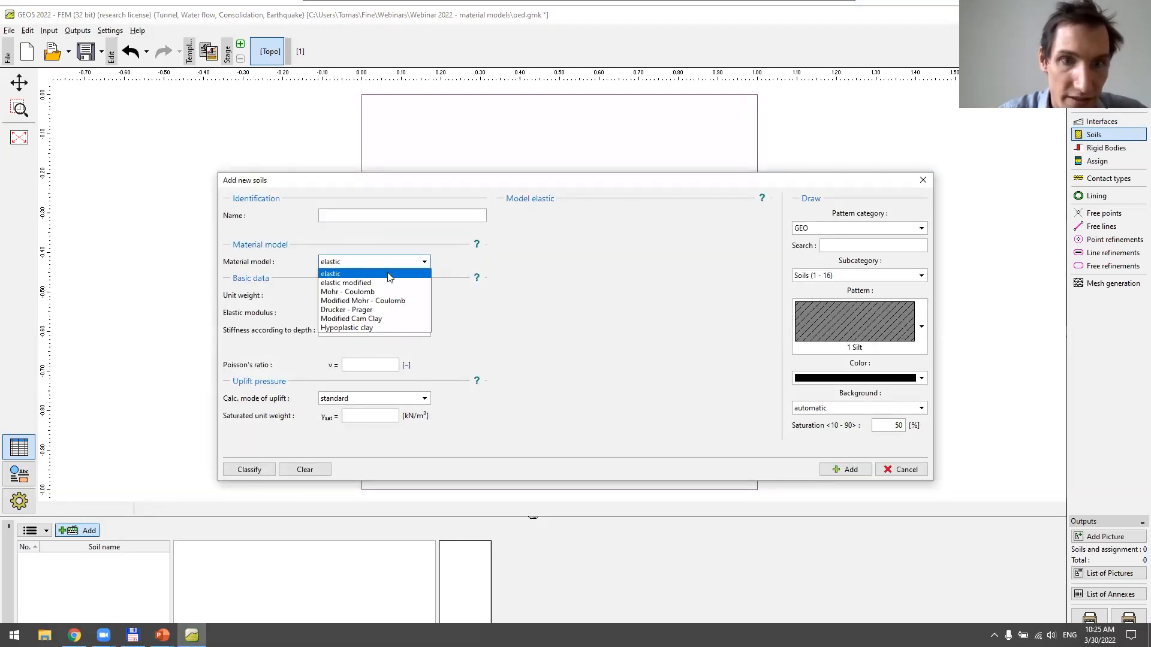
{"action": "left_click", "coordinate": [390, 318]}
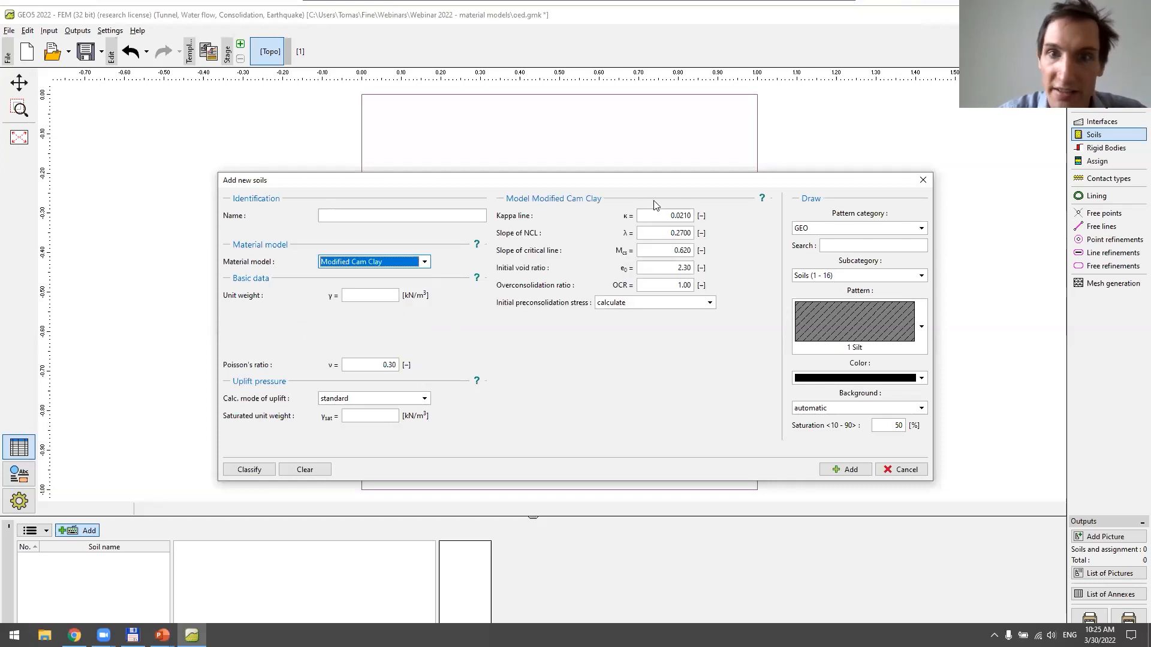
{"action": "left_click", "coordinate": [396, 293]}
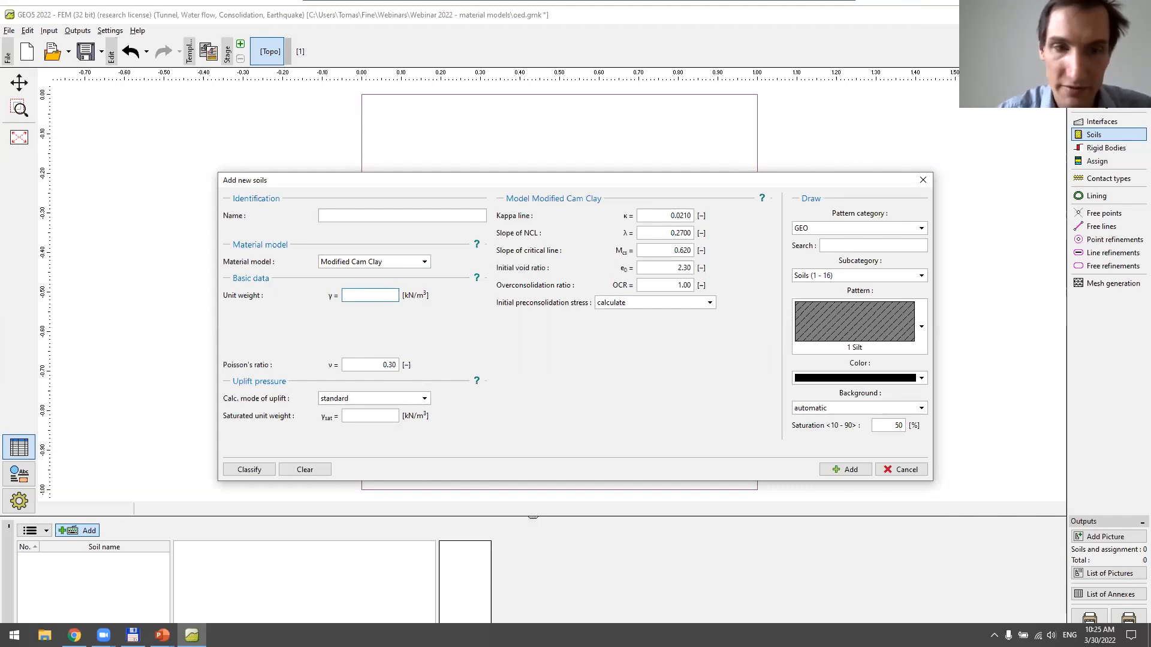
{"action": "left_click", "coordinate": [404, 217]}
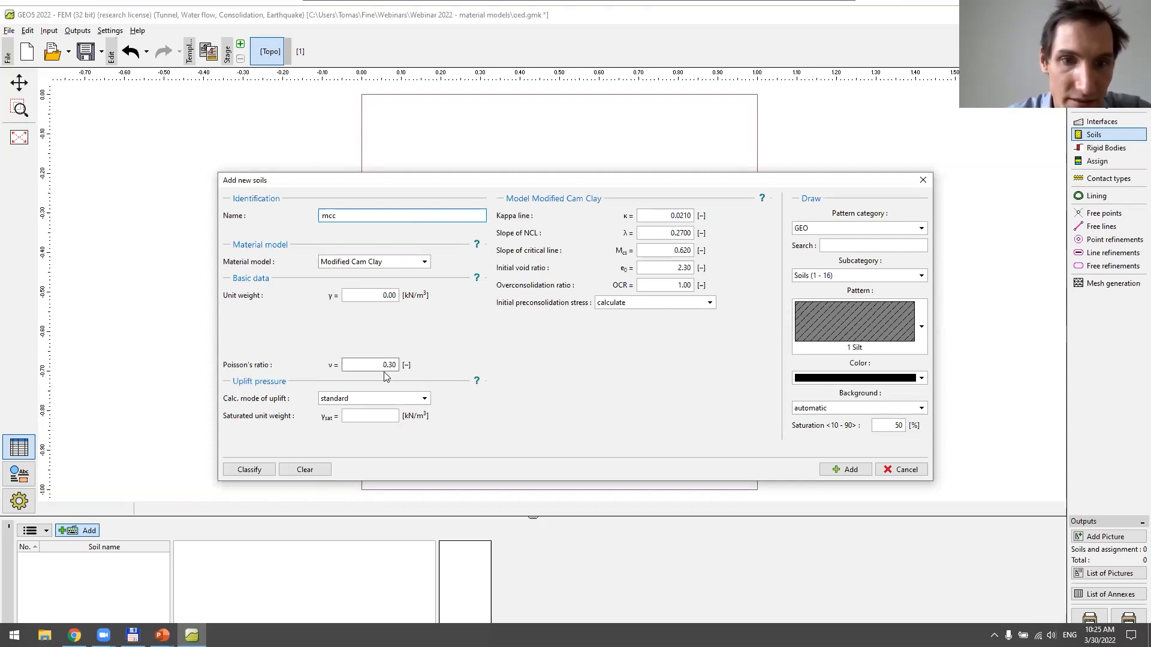
Set the saturated unit weight to 0 kN/m³, colour the soil pattern dark red, and add the soil to the project
{"action": "left_click", "coordinate": [379, 414]}
{"action": "type", "text": "0"}
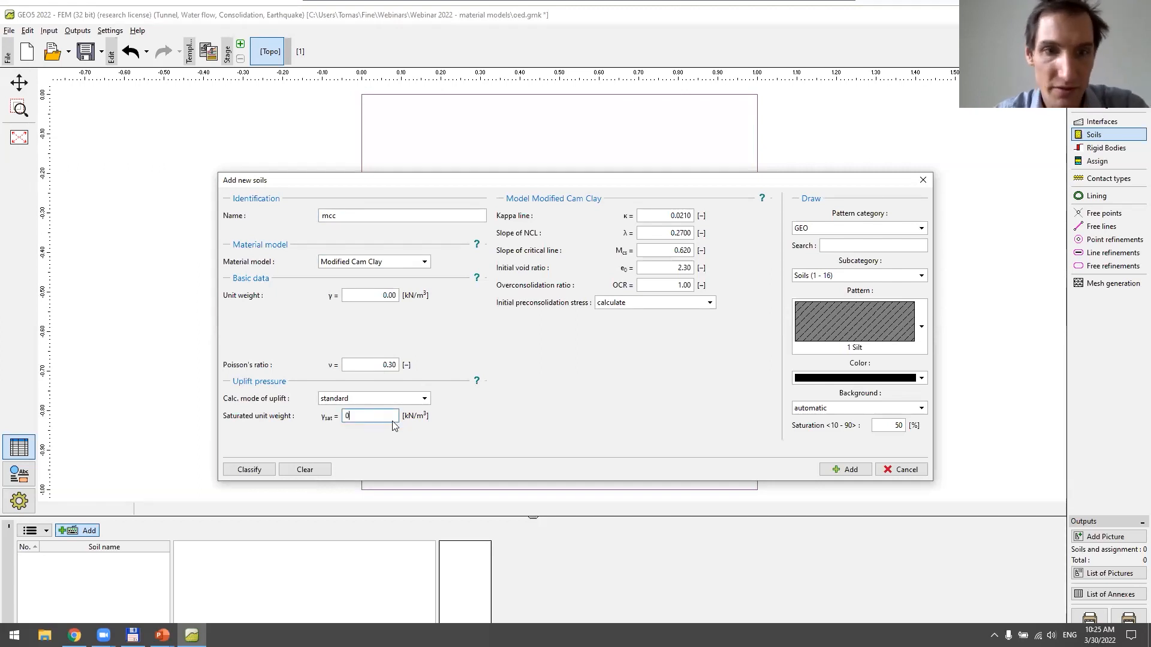
{"action": "left_click", "coordinate": [814, 378]}
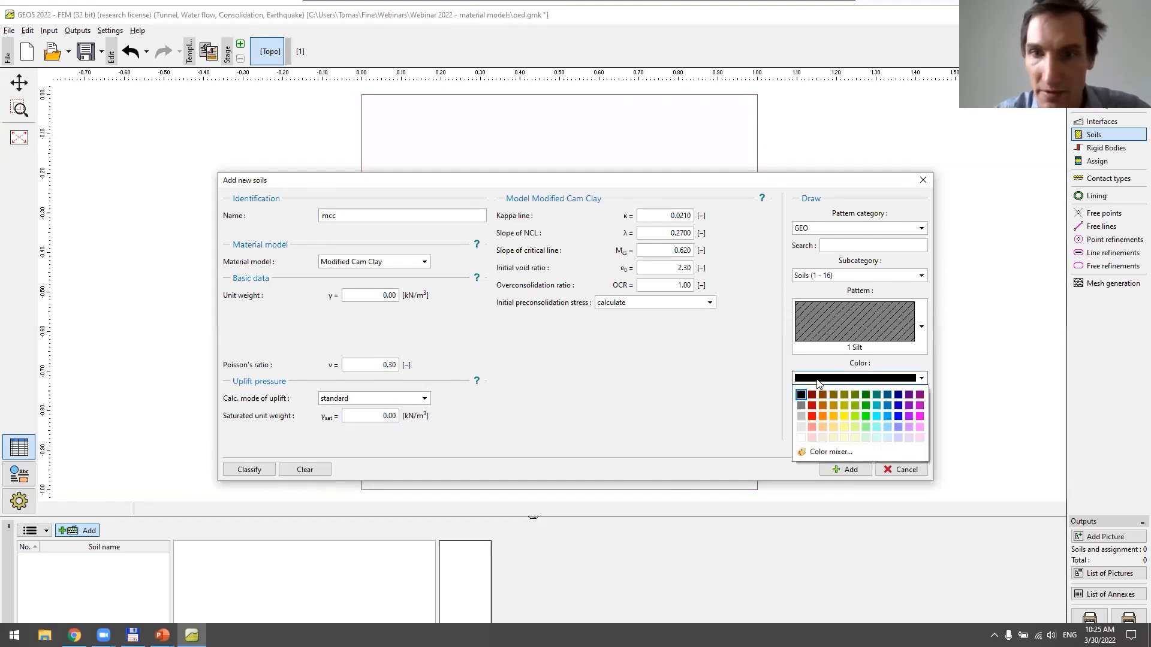
{"action": "left_click", "coordinate": [813, 397]}
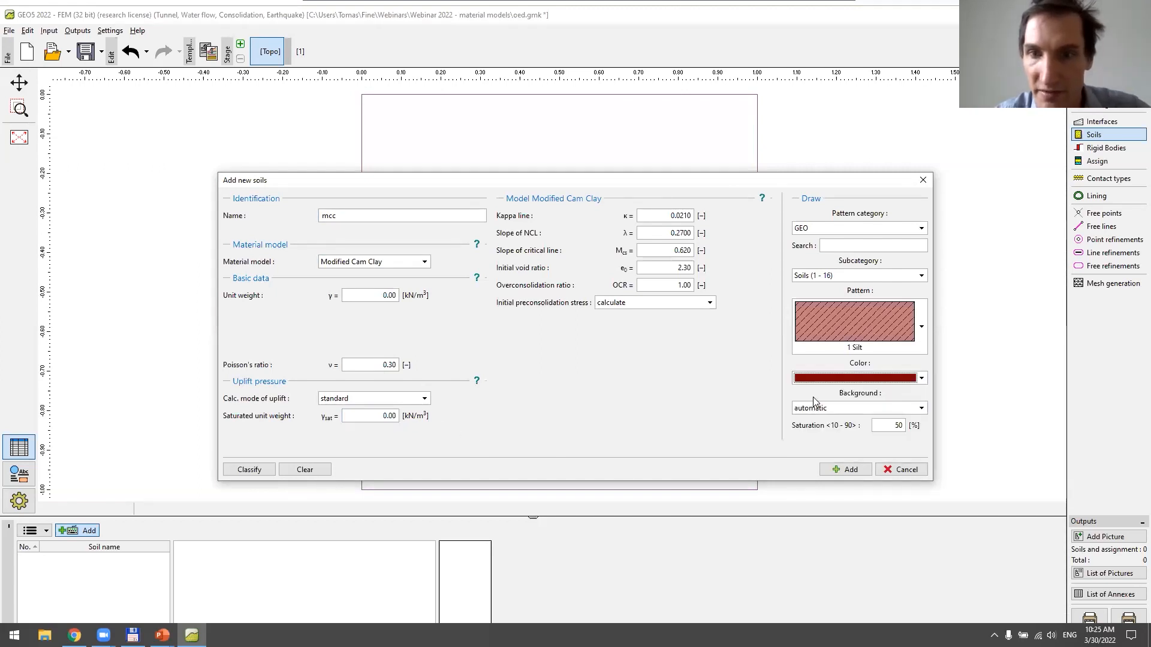
{"action": "left_click", "coordinate": [845, 470]}
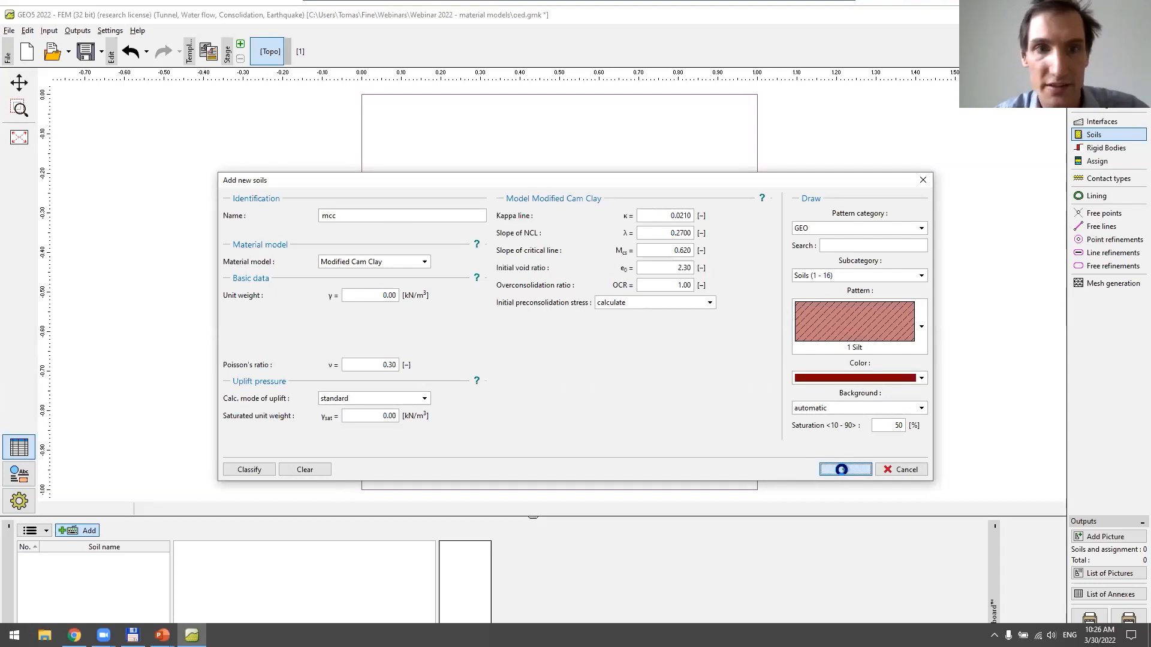
{"action": "left_click", "coordinate": [902, 470]}
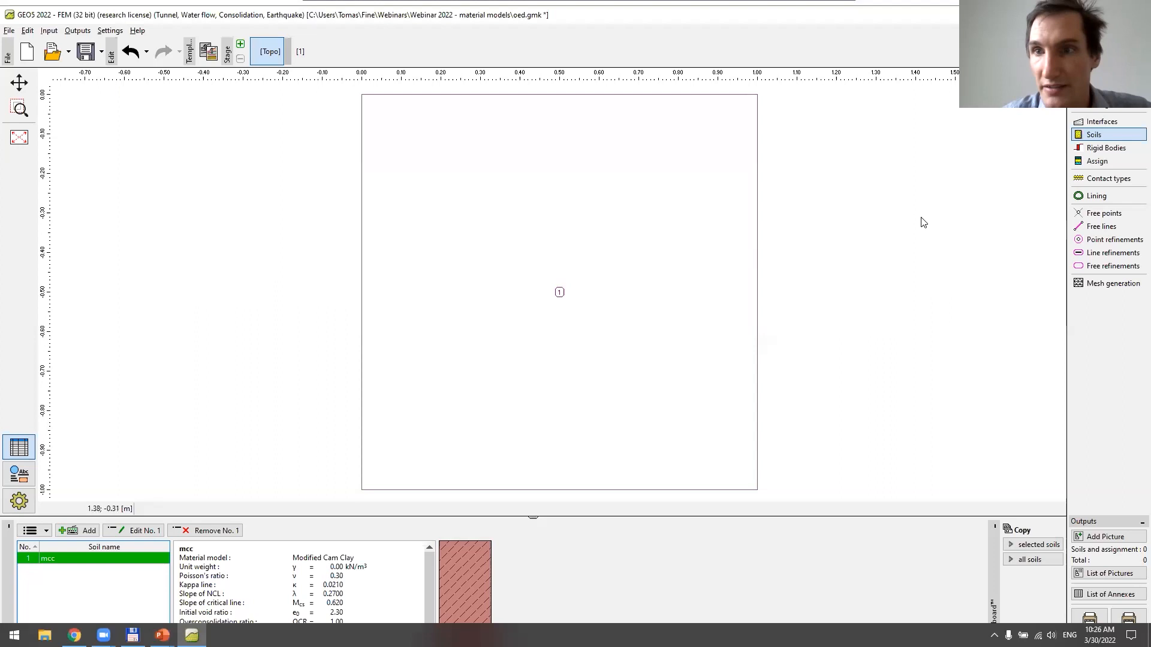
Check that the mcc soil is assigned to the square region and generate the finite element mesh
{"action": "left_click", "coordinate": [1113, 159]}
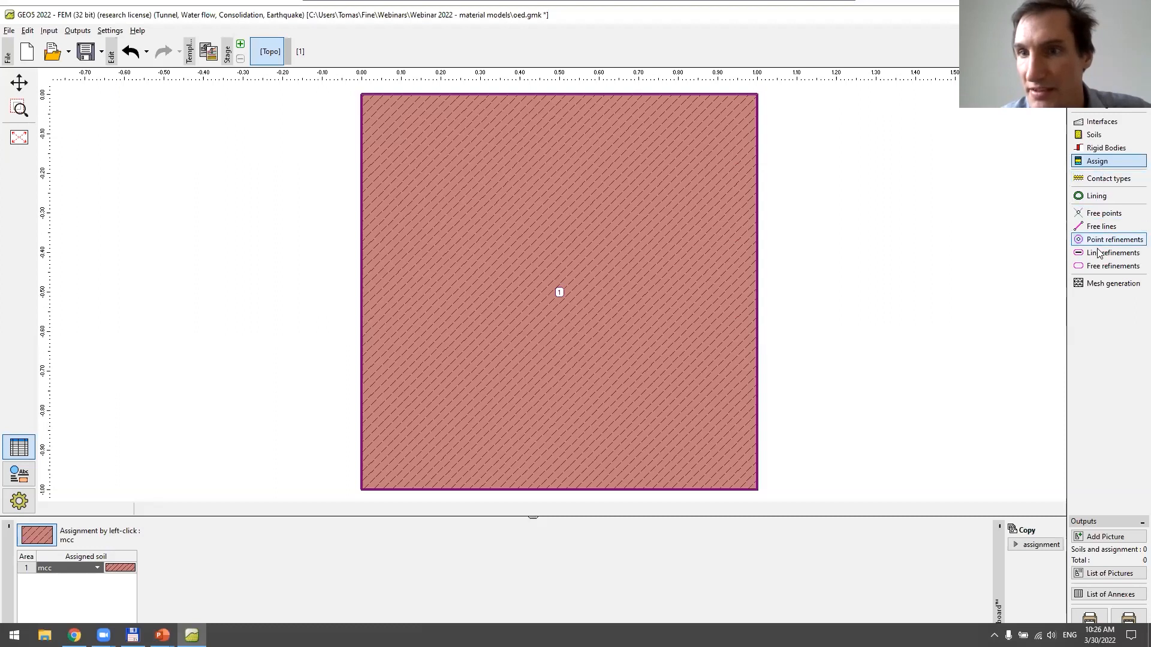
{"action": "left_click", "coordinate": [1102, 284]}
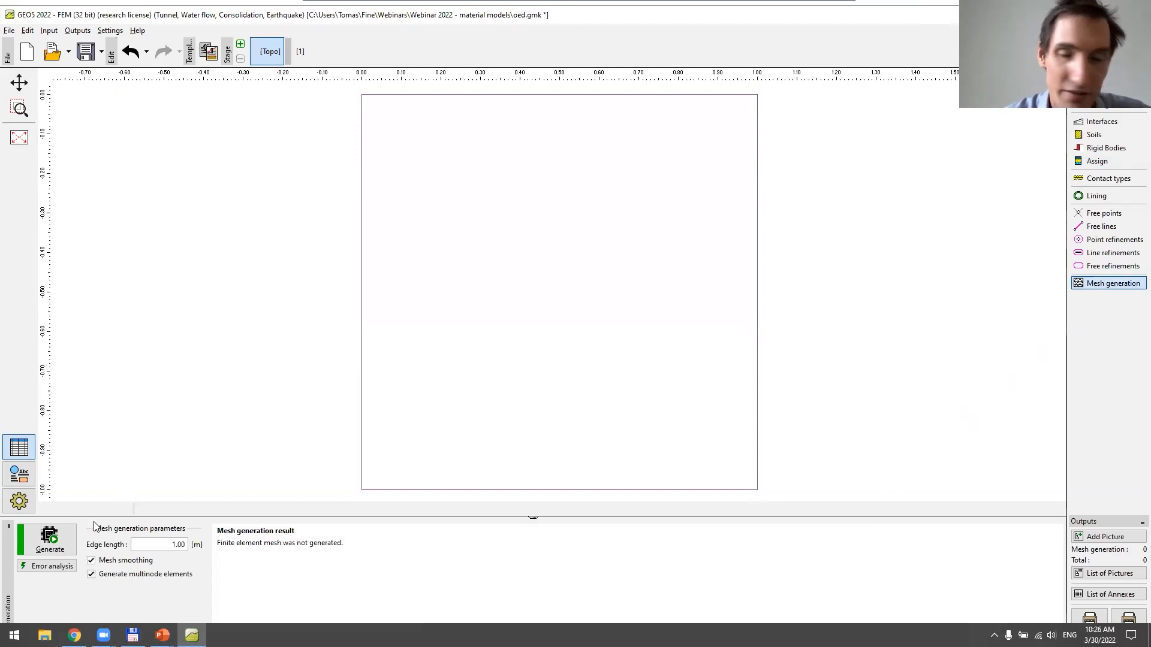
{"action": "left_click", "coordinate": [50, 540]}
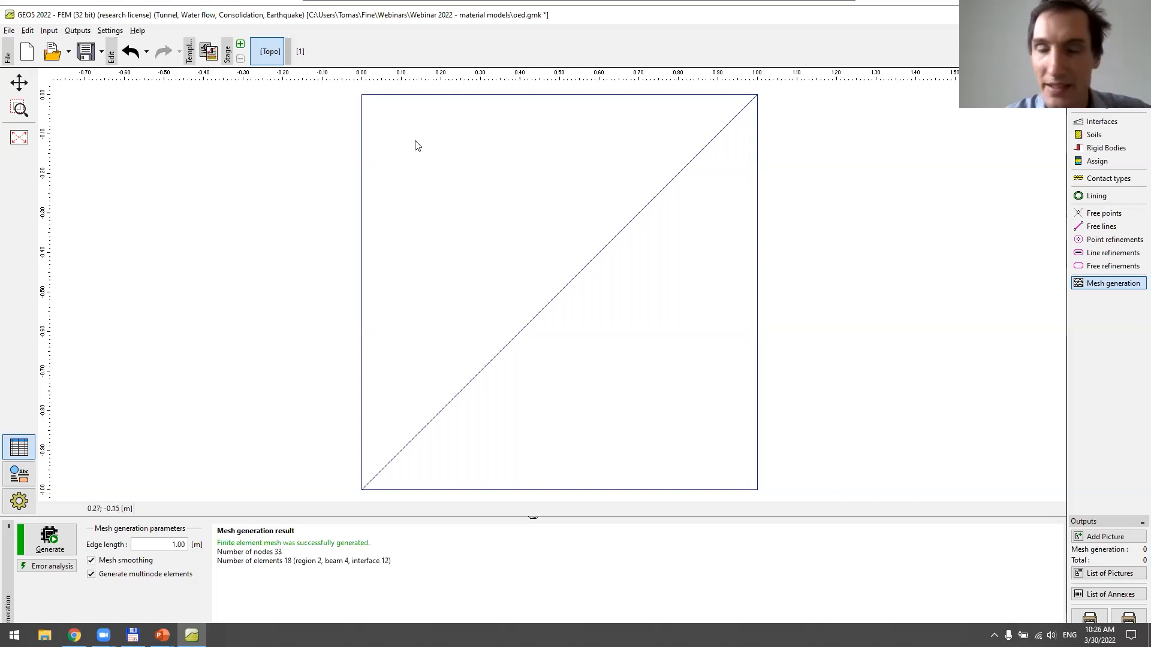
Run the stress analysis for construction stage 1
{"action": "left_click", "coordinate": [303, 54]}
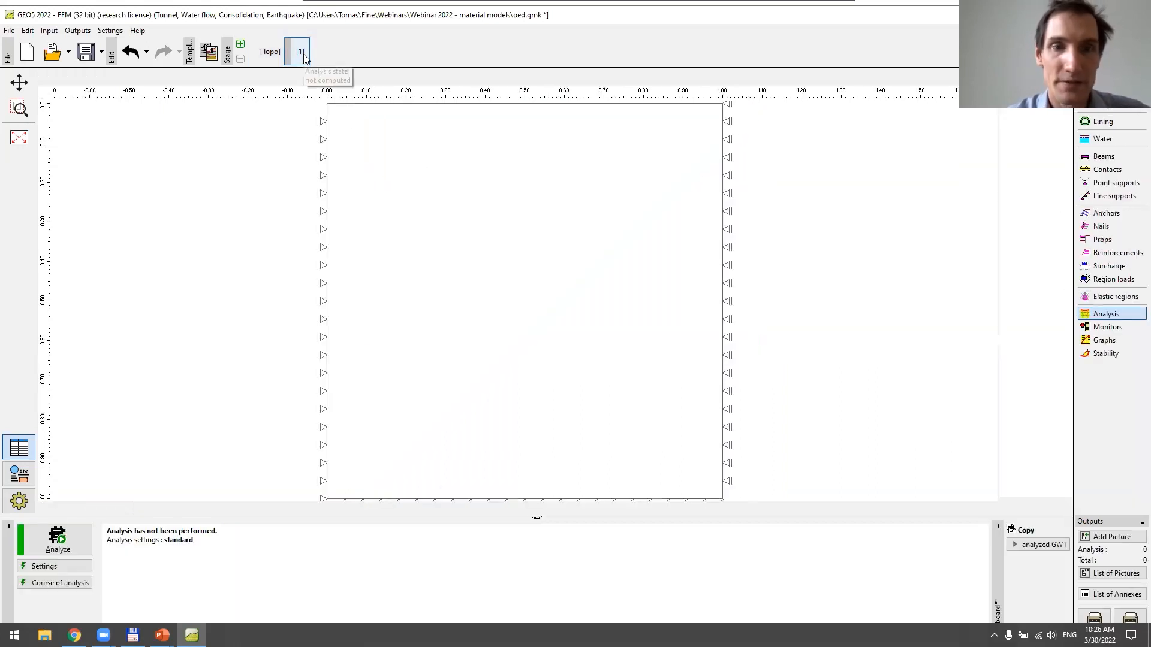
{"action": "scroll", "coordinate": [762, 234], "scroll_direction": "down", "scroll_amount": 1}
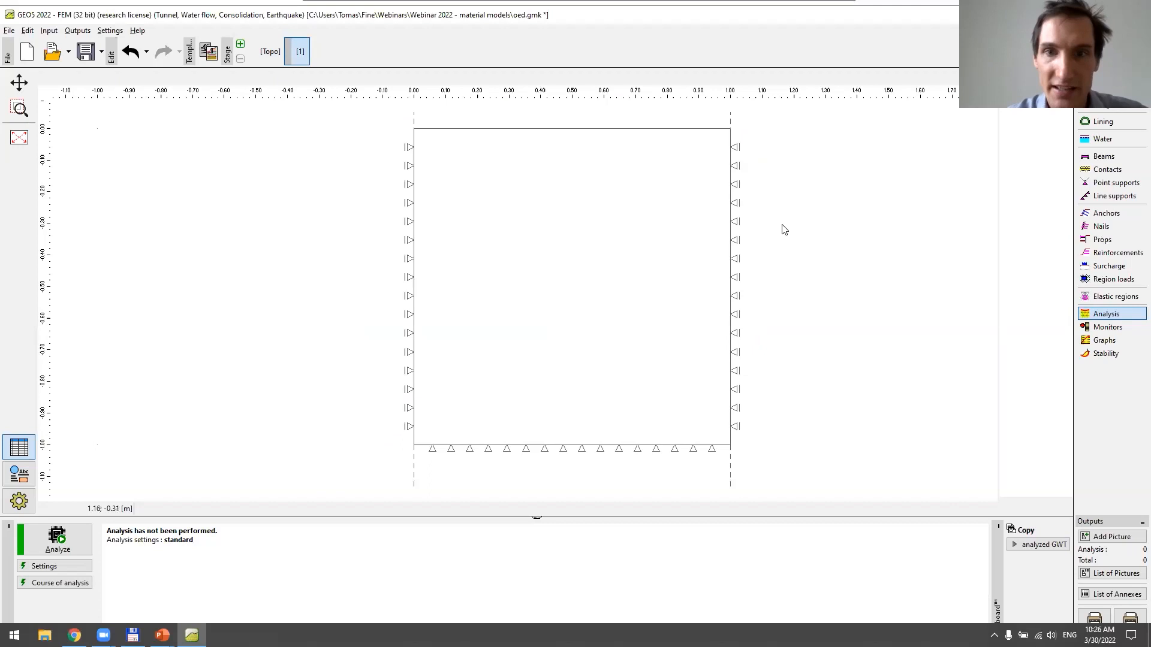
{"action": "left_click_drag", "start_coordinate": [781, 225], "coordinate": [736, 233]}
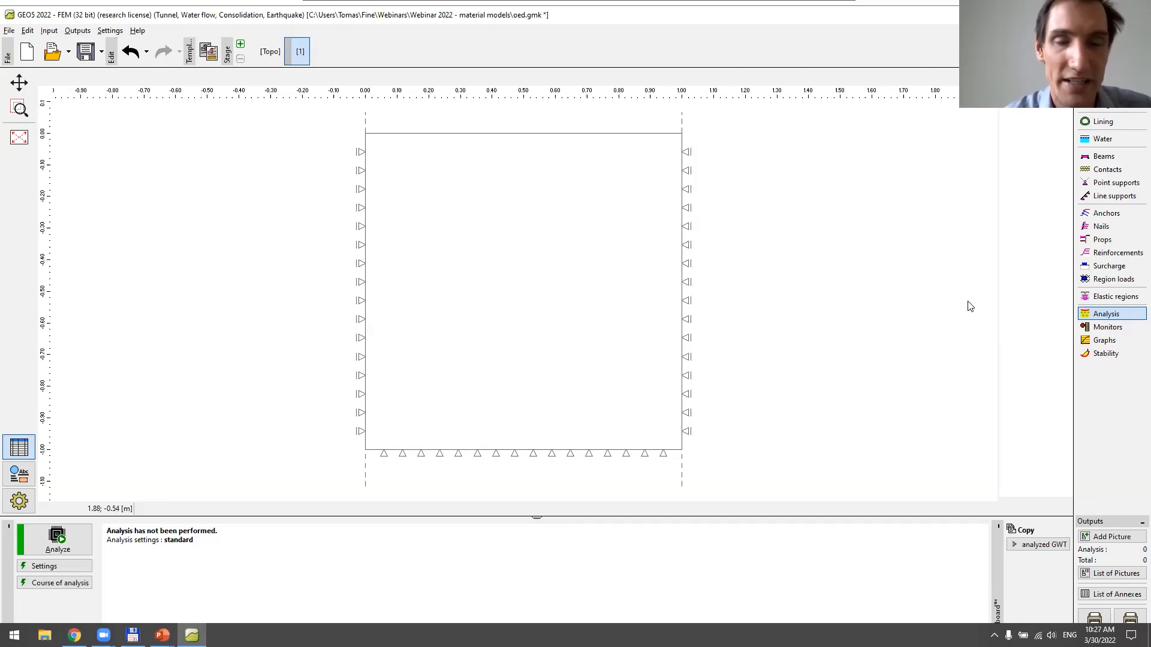
{"action": "left_click", "coordinate": [84, 529]}
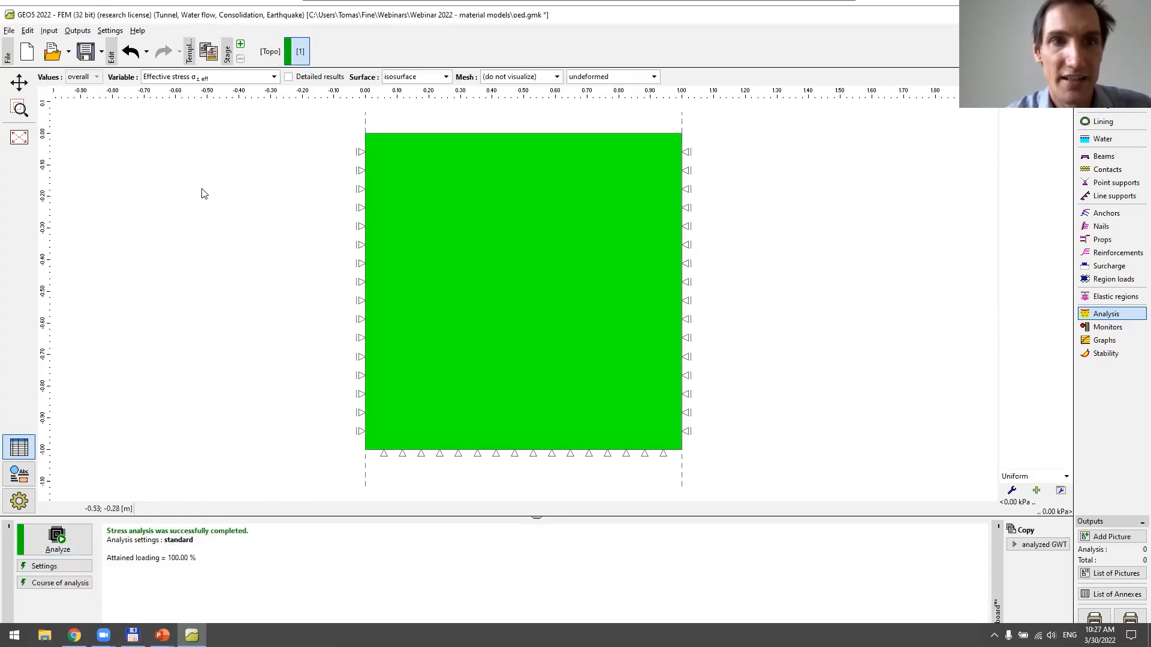
Plot the horizontal displacement results of stage 1 and return to the vertical effective stress
{"action": "left_click", "coordinate": [227, 82]}
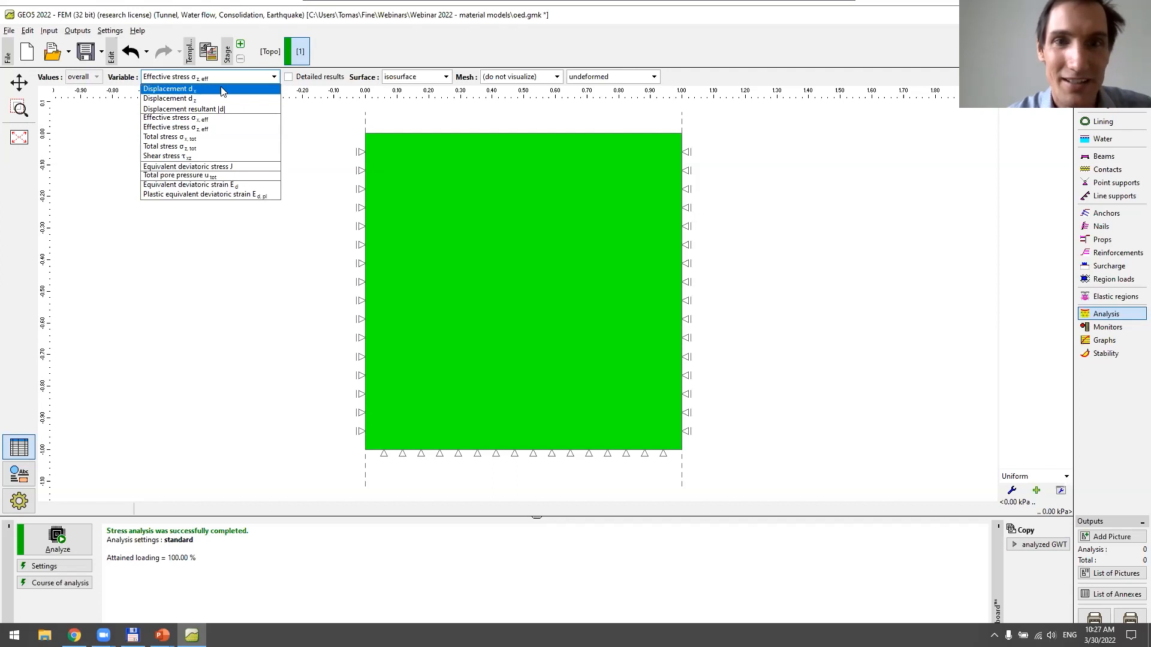
{"action": "left_click", "coordinate": [219, 90]}
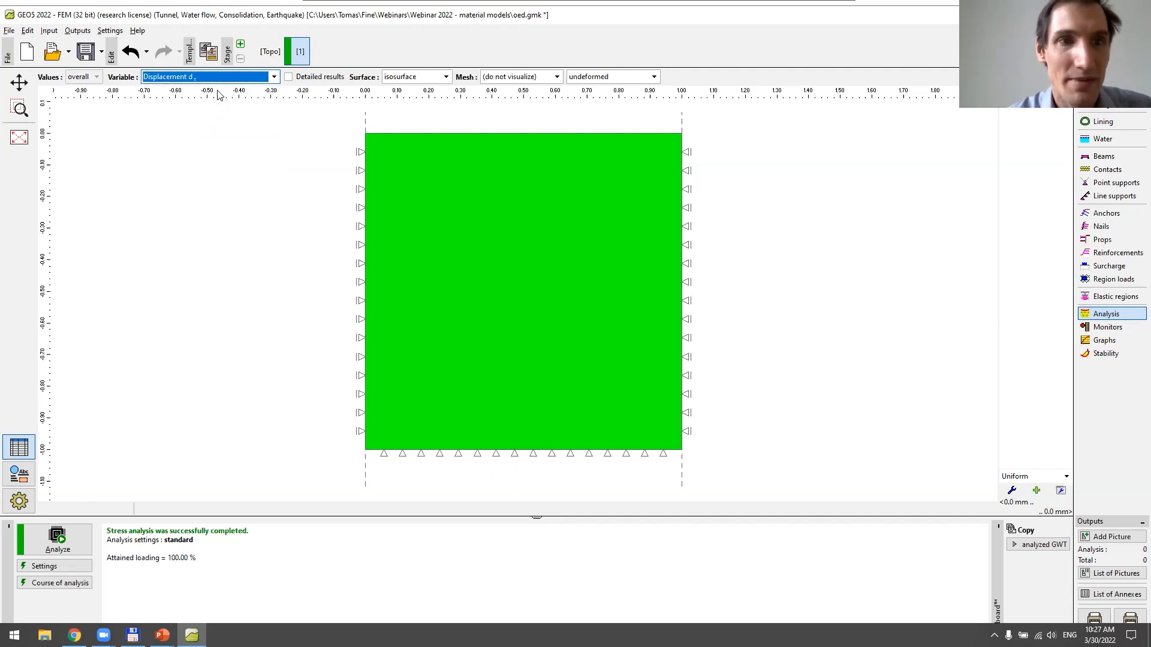
{"action": "left_click", "coordinate": [219, 77]}
{"action": "left_click", "coordinate": [220, 108]}
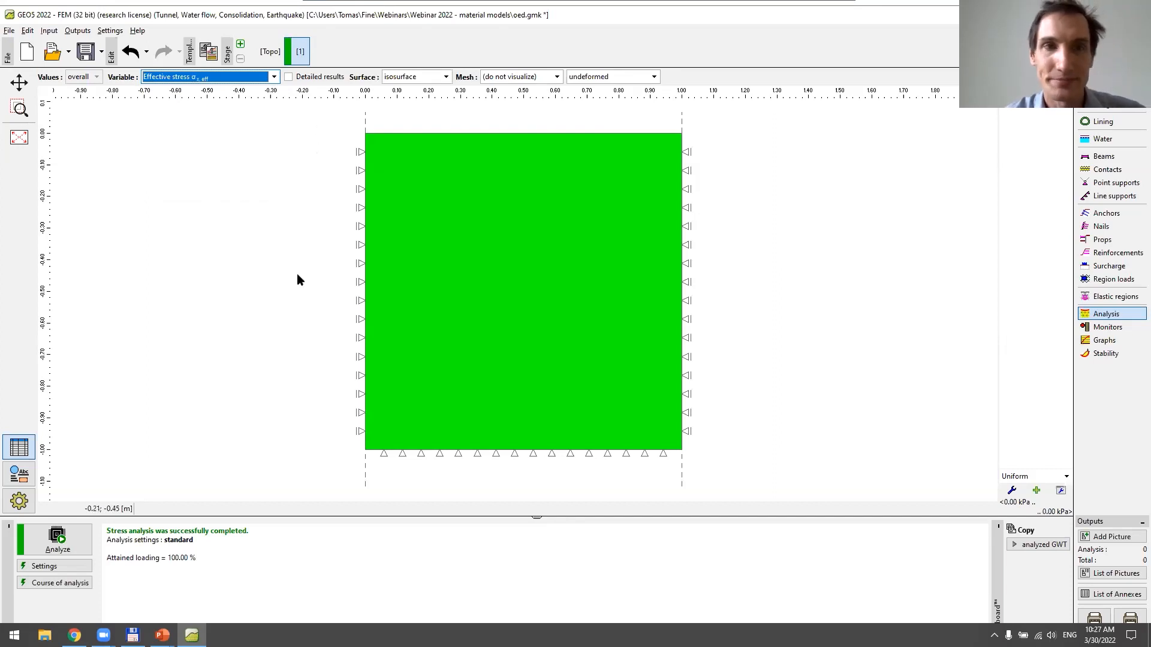
Add construction stage 2 and a 100 kN/m² strip surcharge on terrain, with origin x = 0 m and length 1 m
{"action": "left_click", "coordinate": [241, 44]}
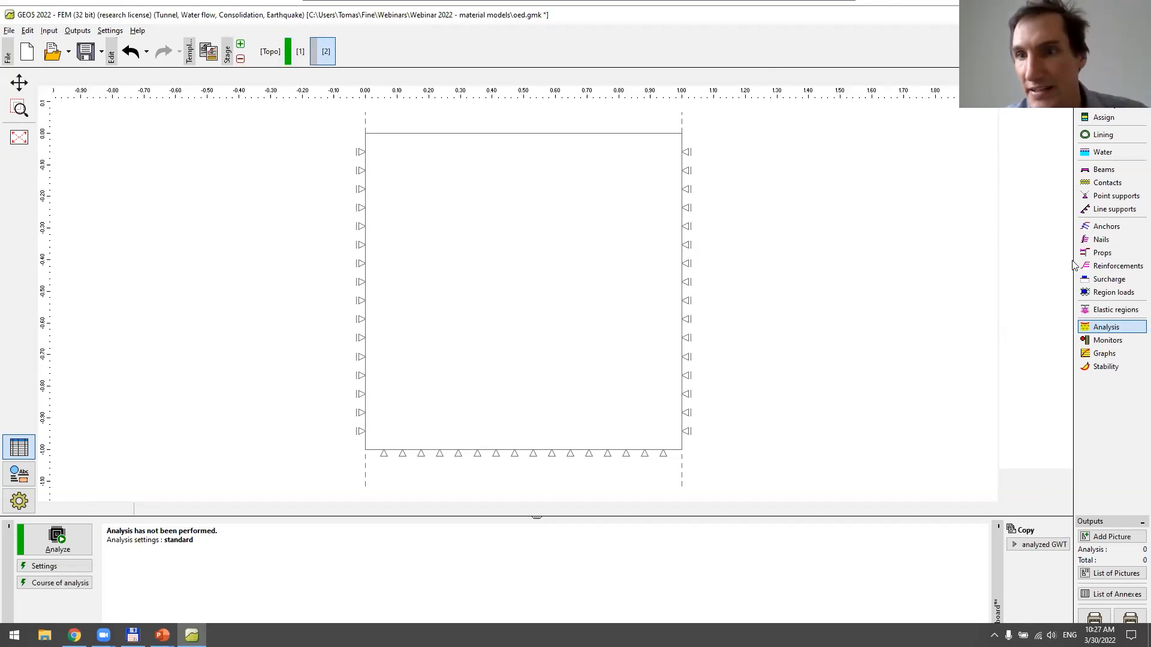
{"action": "left_click", "coordinate": [1109, 279]}
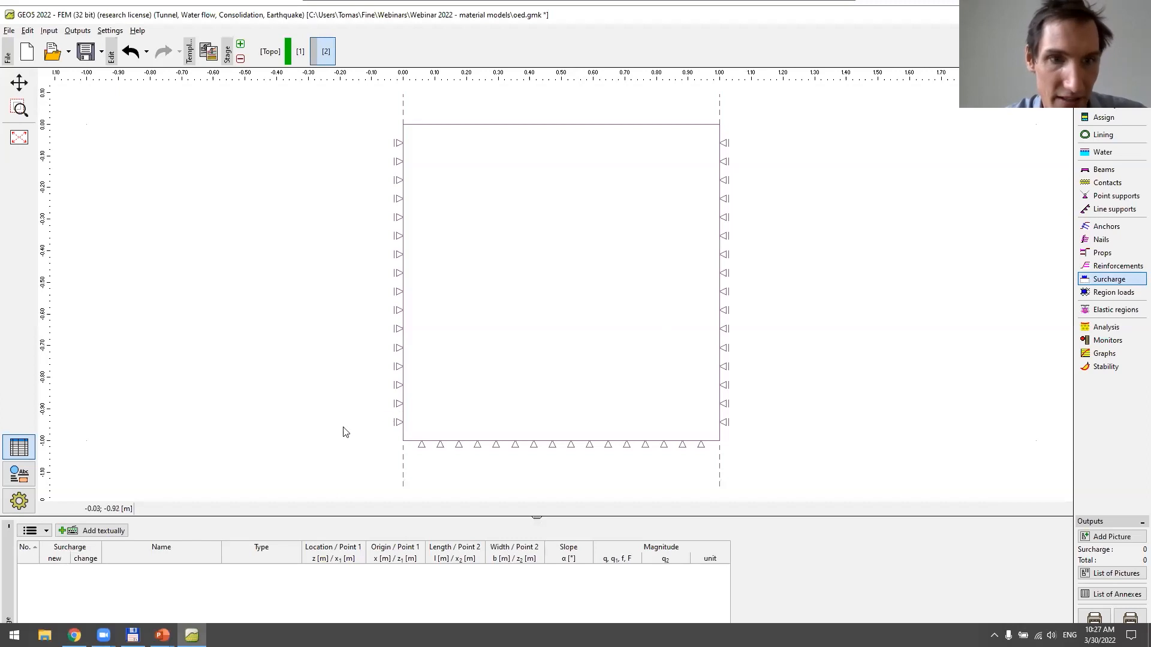
{"action": "left_click", "coordinate": [116, 530]}
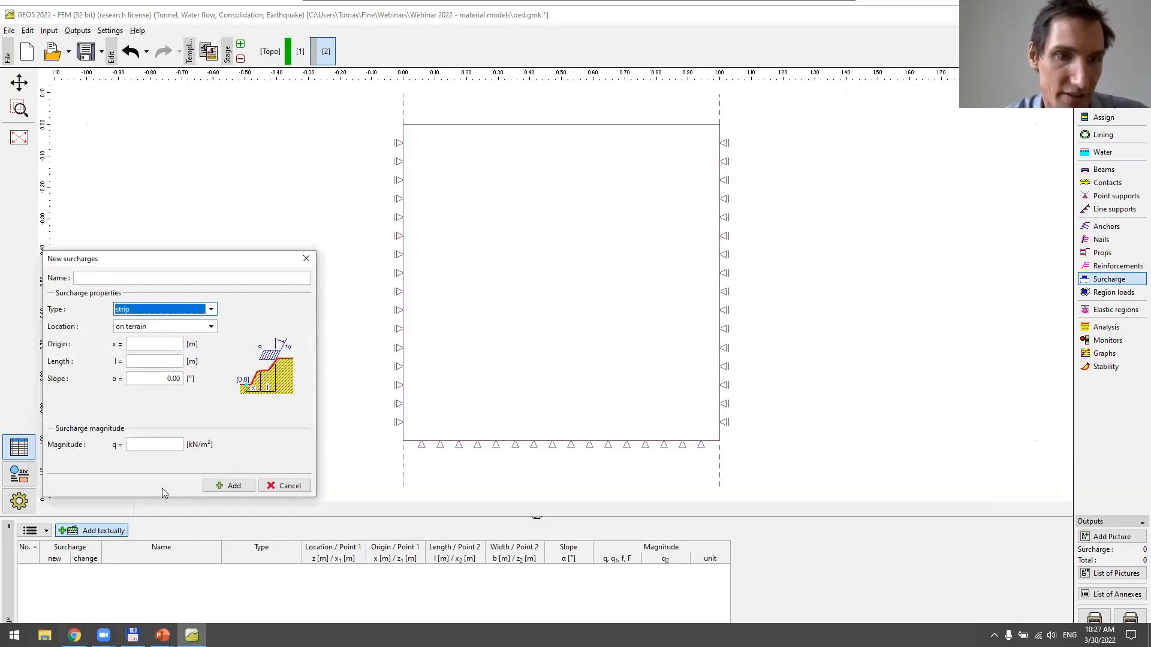
{"action": "left_click", "coordinate": [159, 342]}
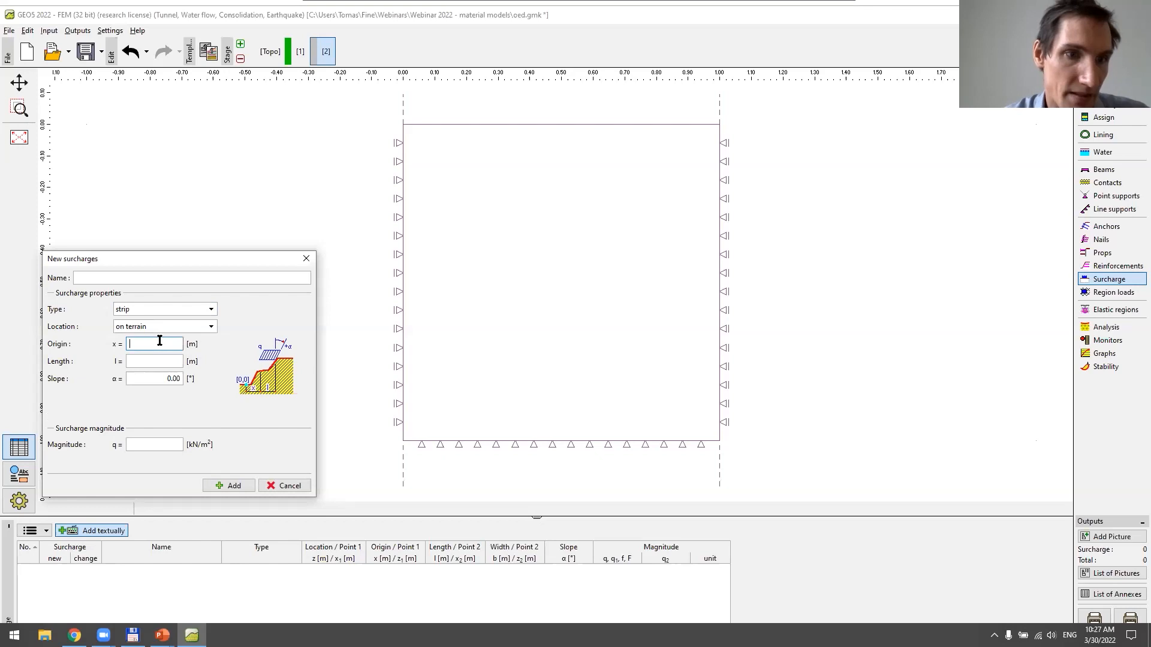
{"action": "type", "text": "0"}
{"action": "left_click", "coordinate": [160, 360]}
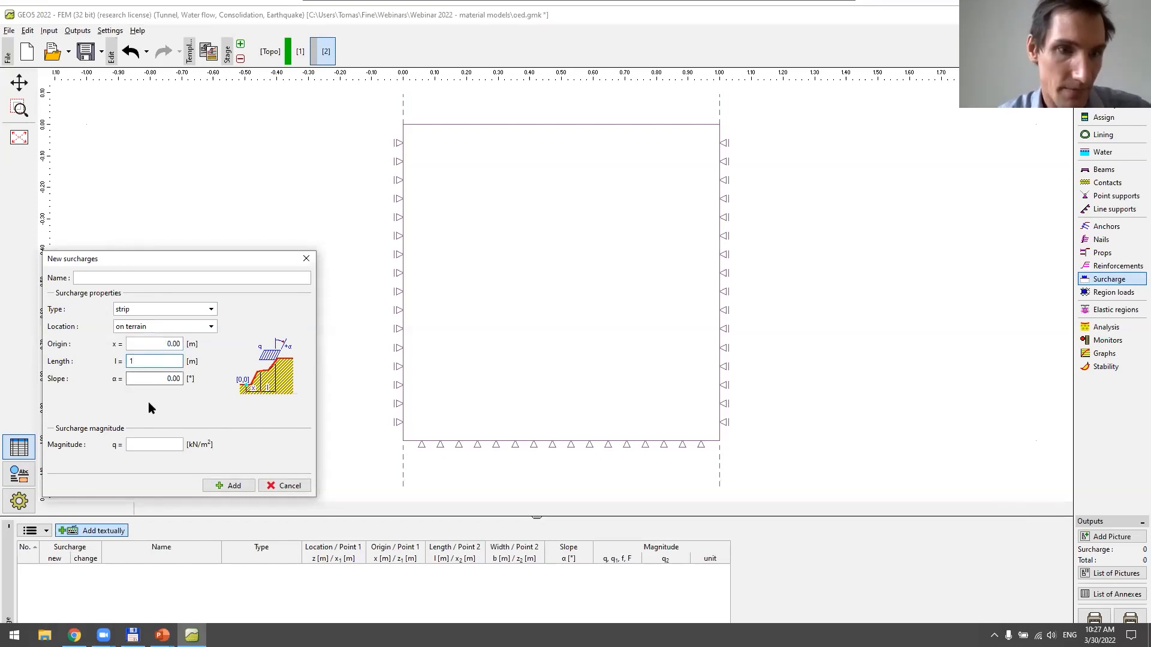
{"action": "left_click", "coordinate": [135, 444]}
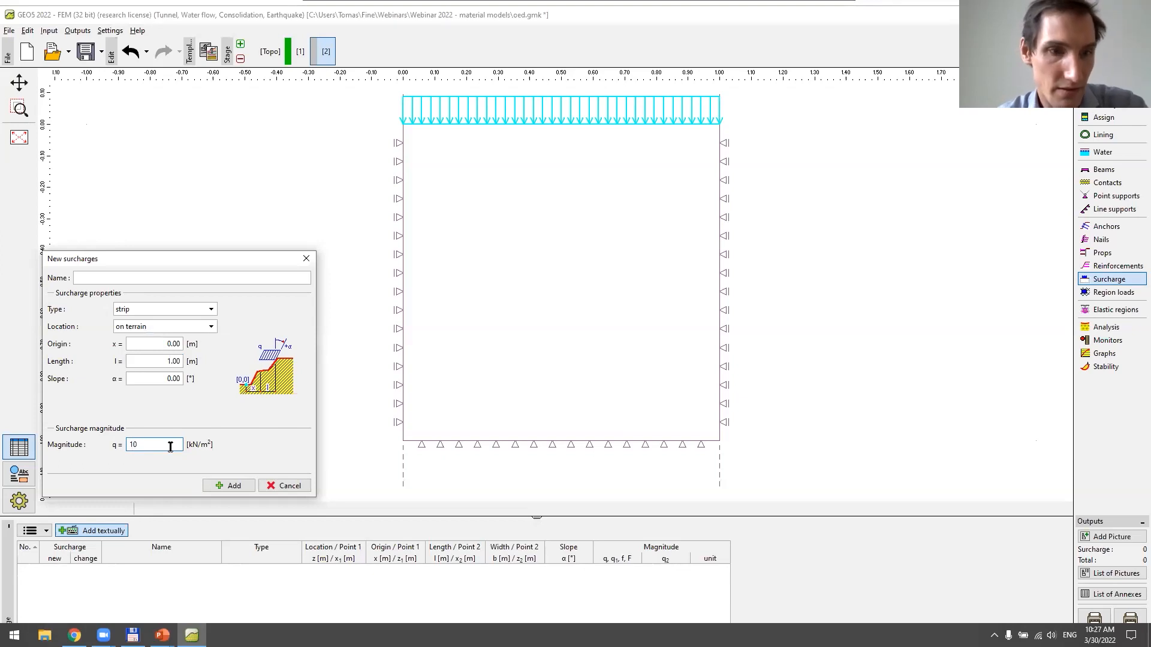
{"action": "left_click", "coordinate": [230, 486]}
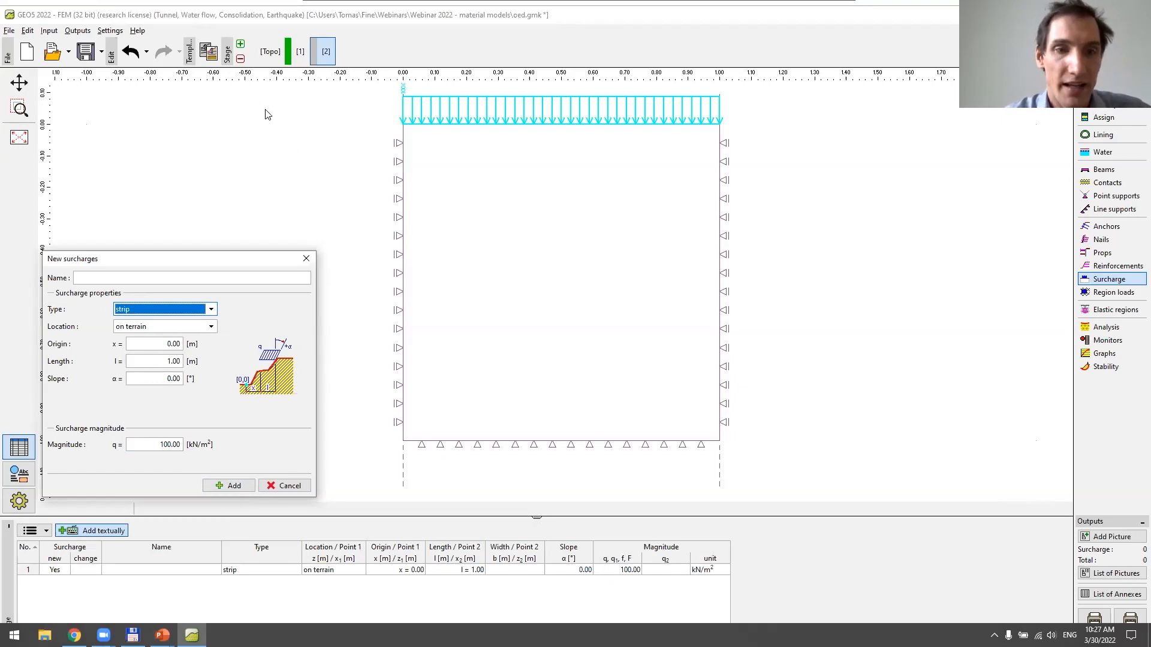
{"action": "left_click", "coordinate": [286, 485]}
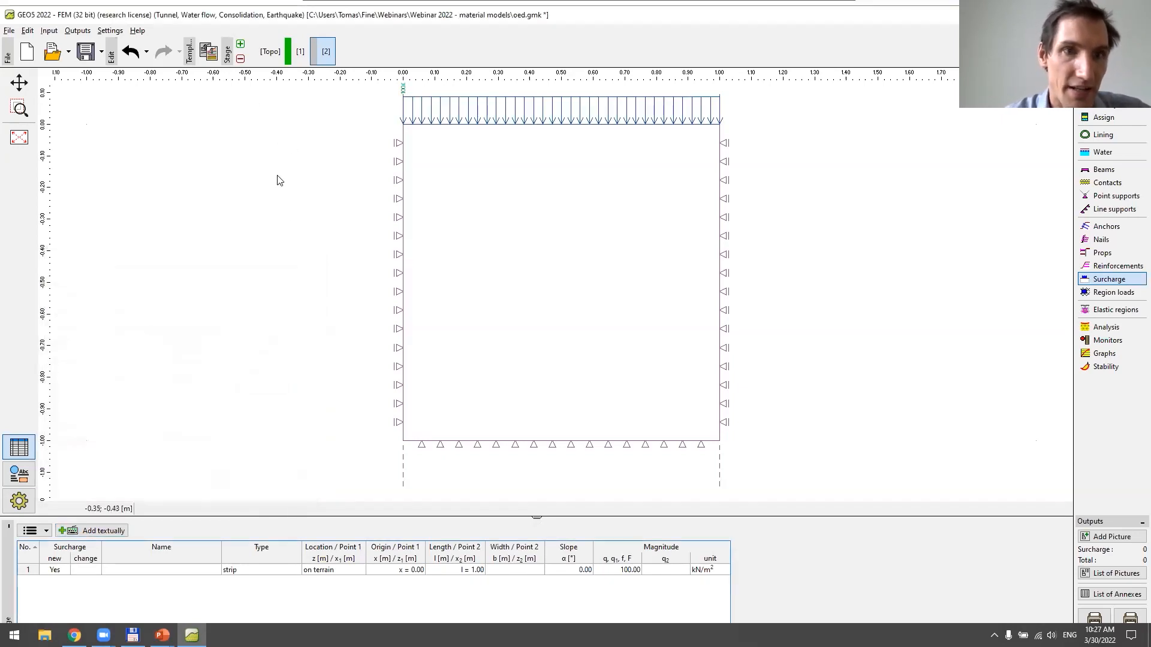
Add construction stages 3 and 4, and set the strip surcharge magnitude in stage 3 to 20 kN/m²
{"action": "left_click", "coordinate": [239, 46]}
{"action": "left_click", "coordinate": [239, 46]}
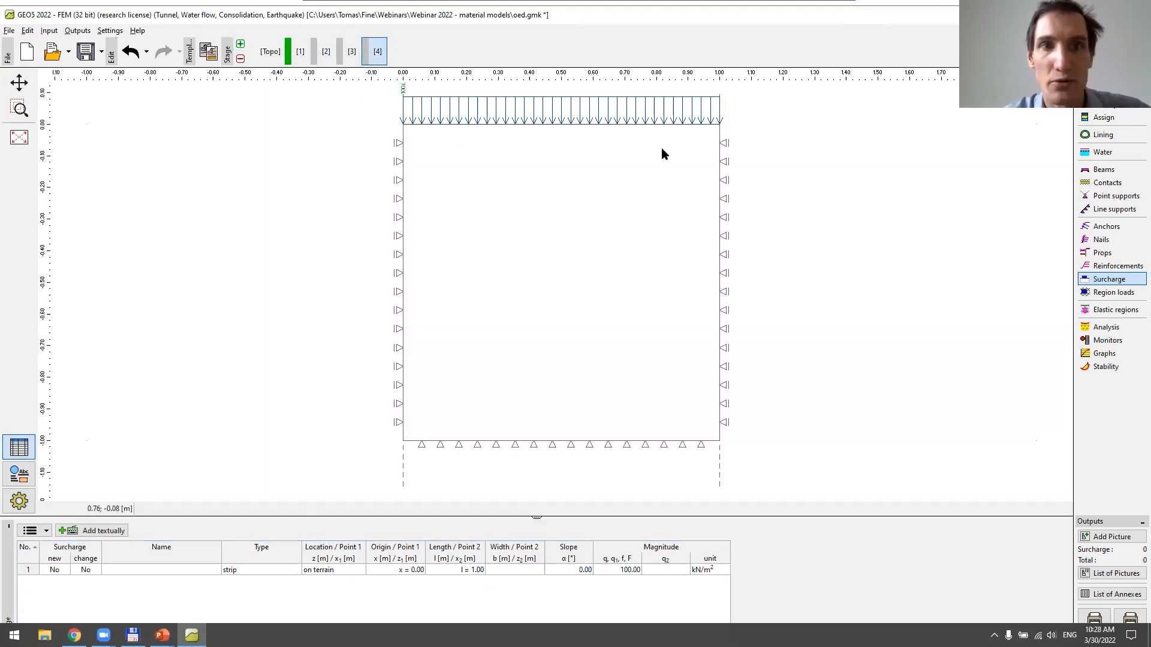
{"action": "left_click", "coordinate": [352, 53]}
{"action": "left_click", "coordinate": [278, 570]}
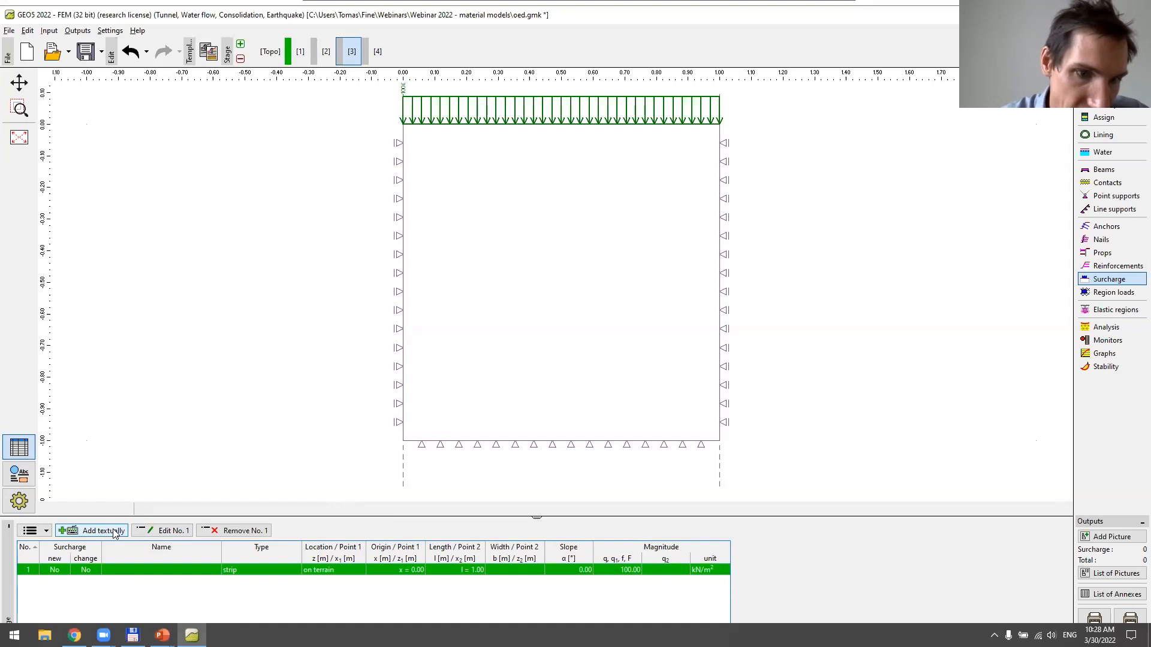
{"action": "double_click", "coordinate": [114, 572]}
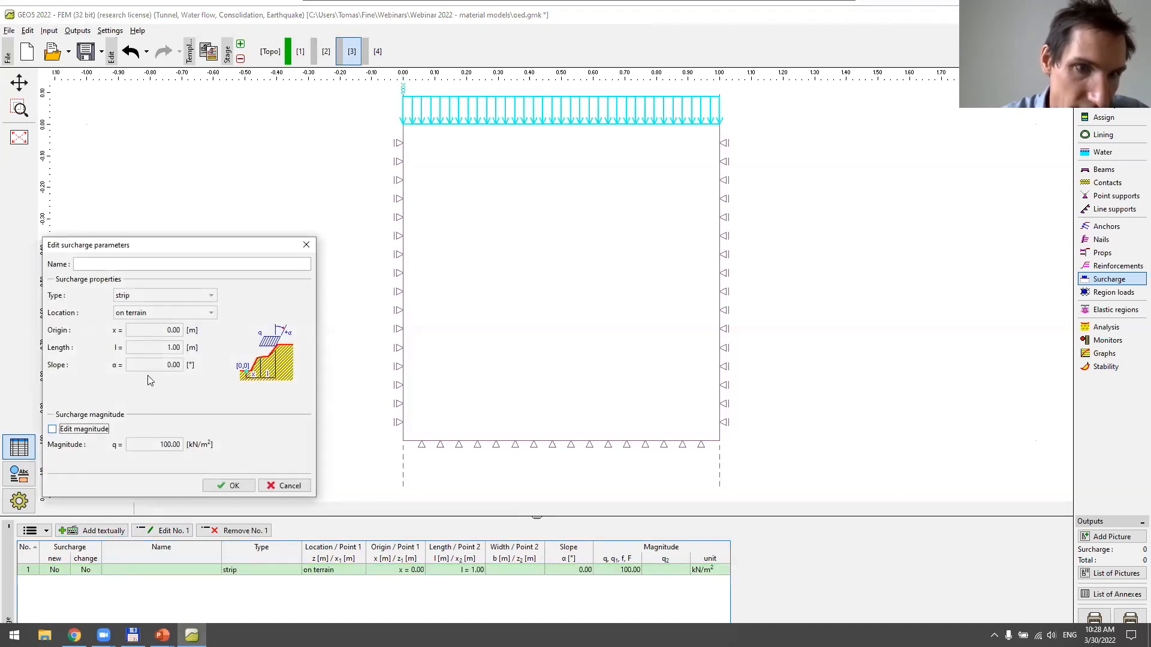
{"action": "left_click", "coordinate": [84, 430]}
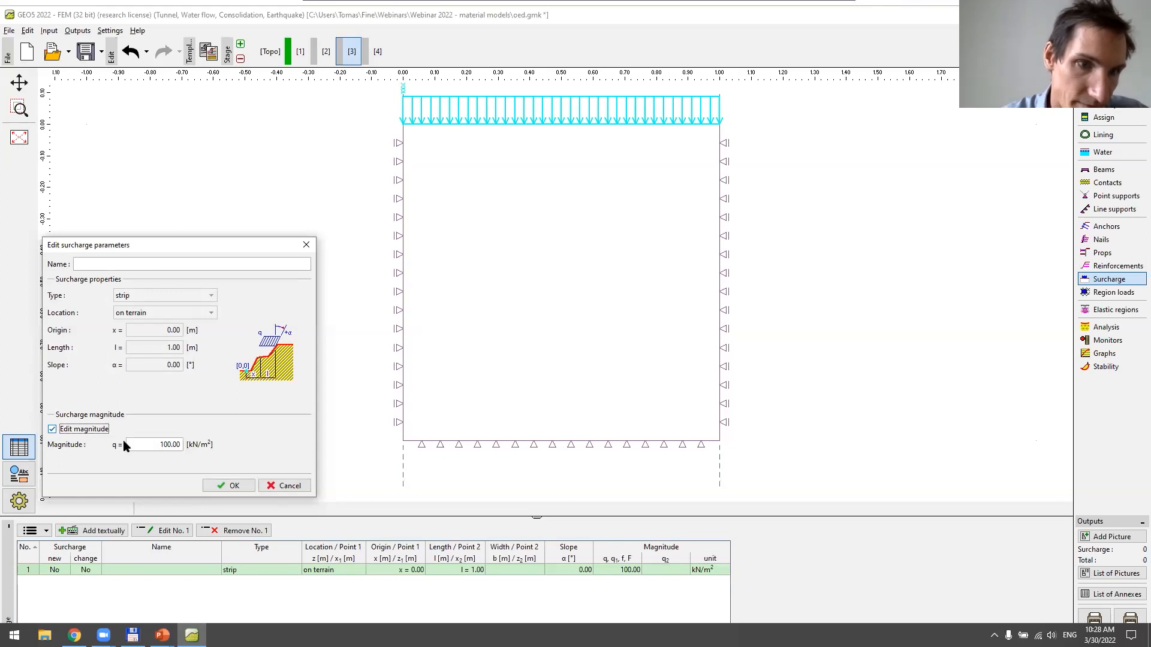
{"action": "left_click_drag", "start_coordinate": [149, 444], "coordinate": [110, 444]}
{"action": "type", "text": "20"}
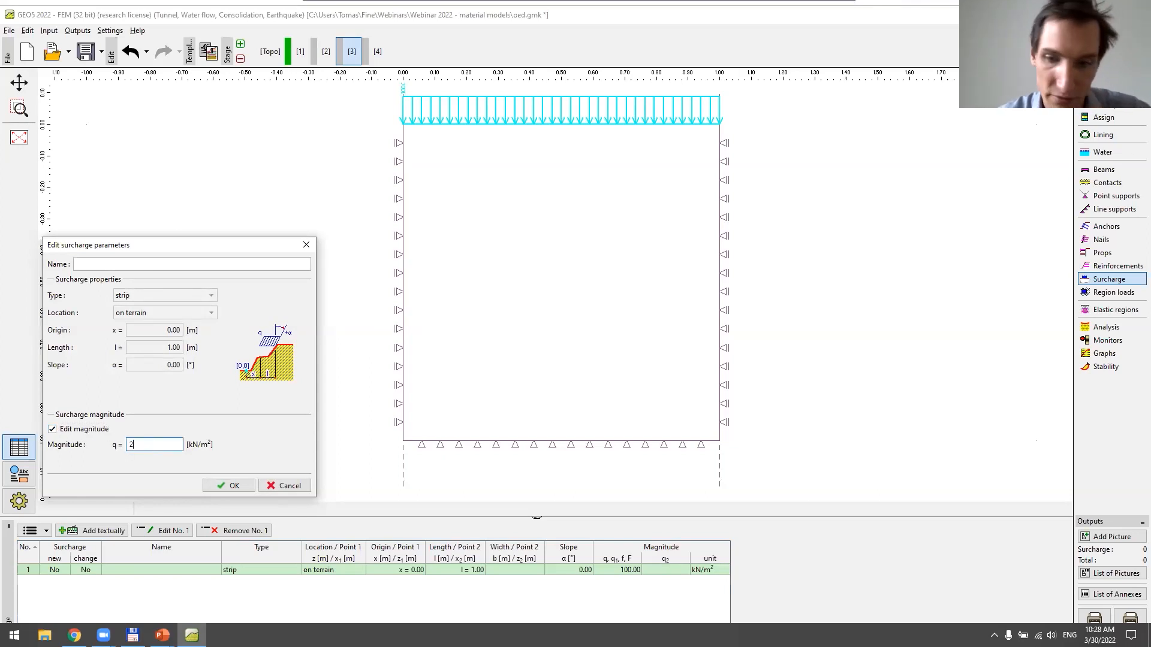
{"action": "left_click", "coordinate": [228, 485]}
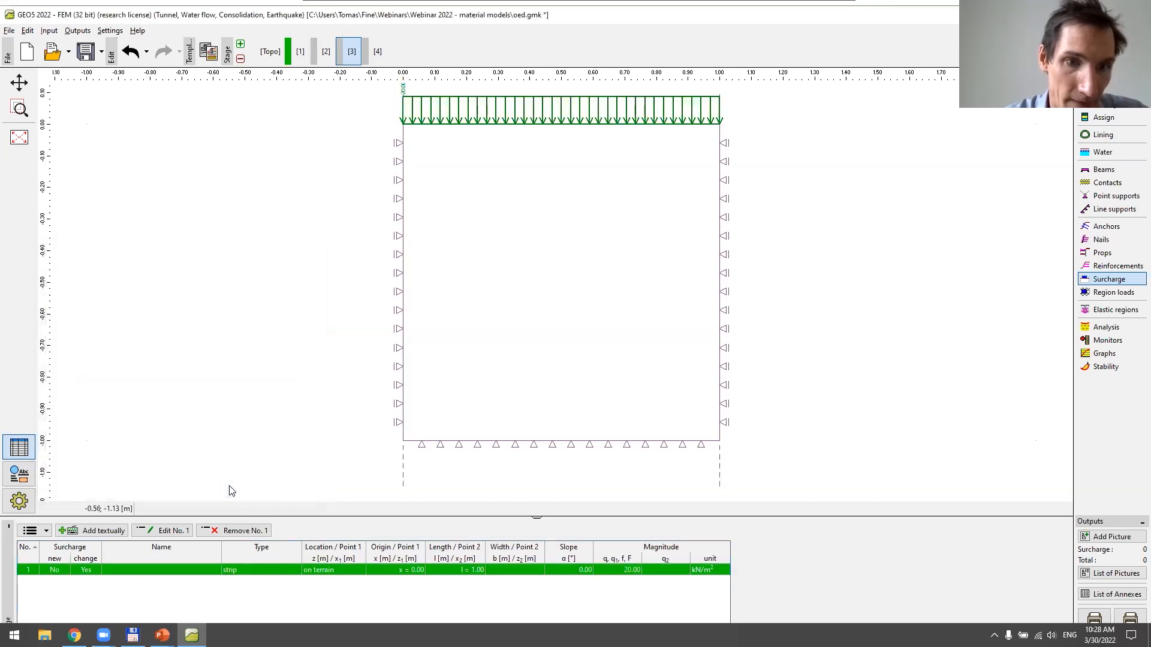
Set the strip surcharge magnitude in construction stage 4 to 150 kN/m²
{"action": "left_click", "coordinate": [373, 56]}
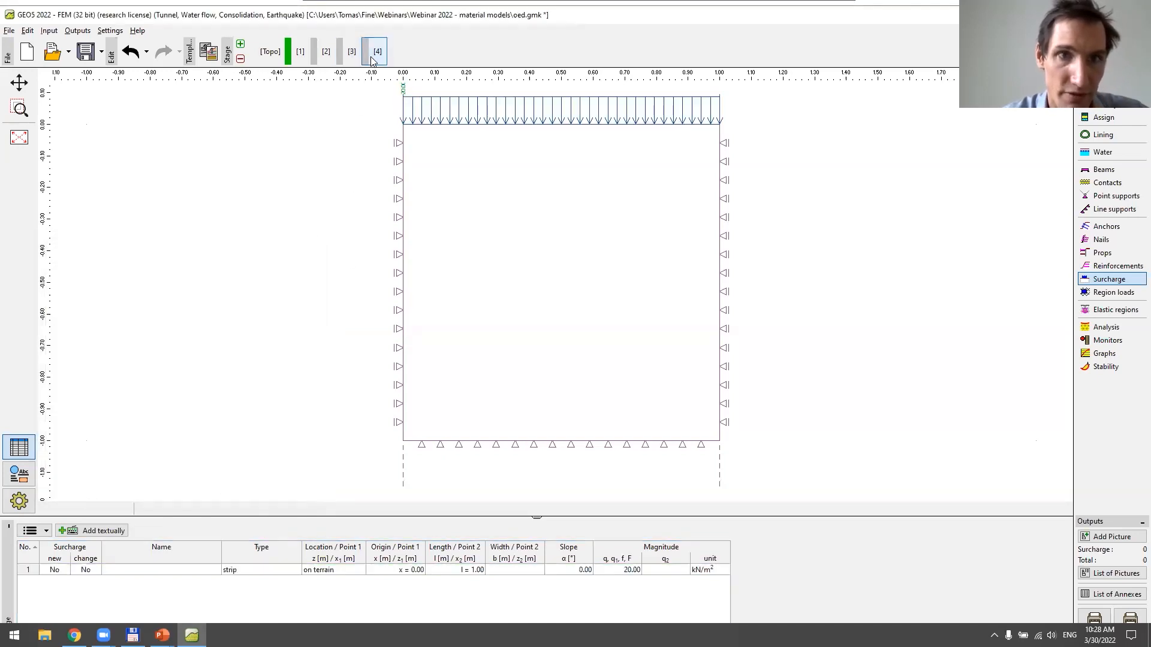
{"action": "left_click", "coordinate": [187, 570]}
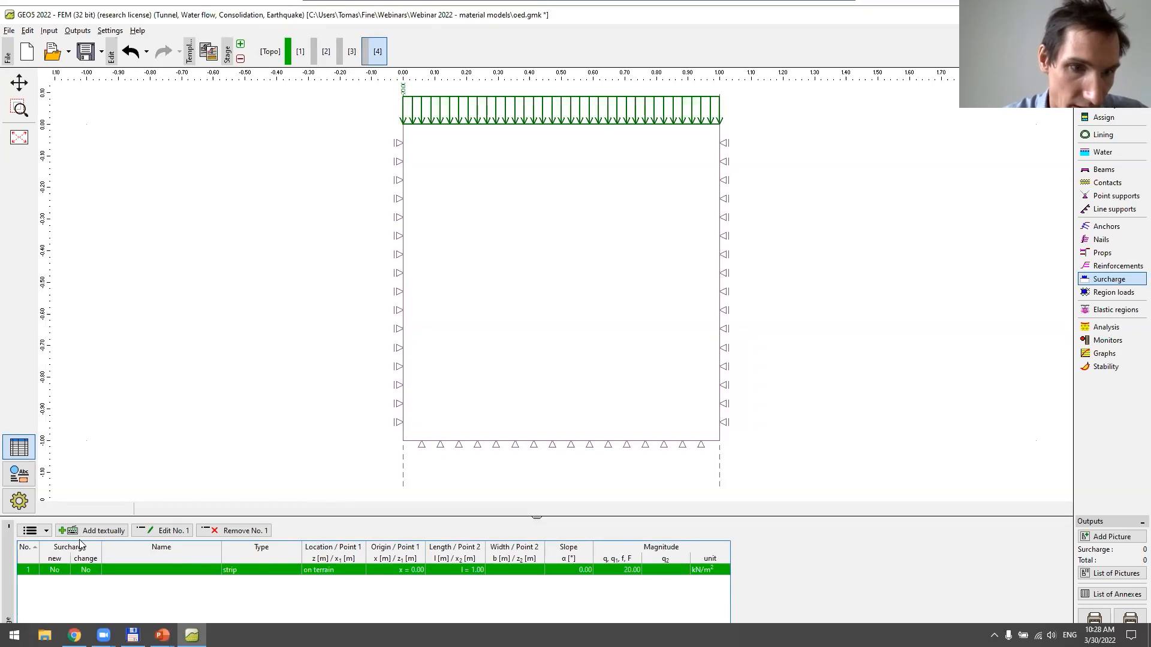
{"action": "double_click", "coordinate": [89, 568]}
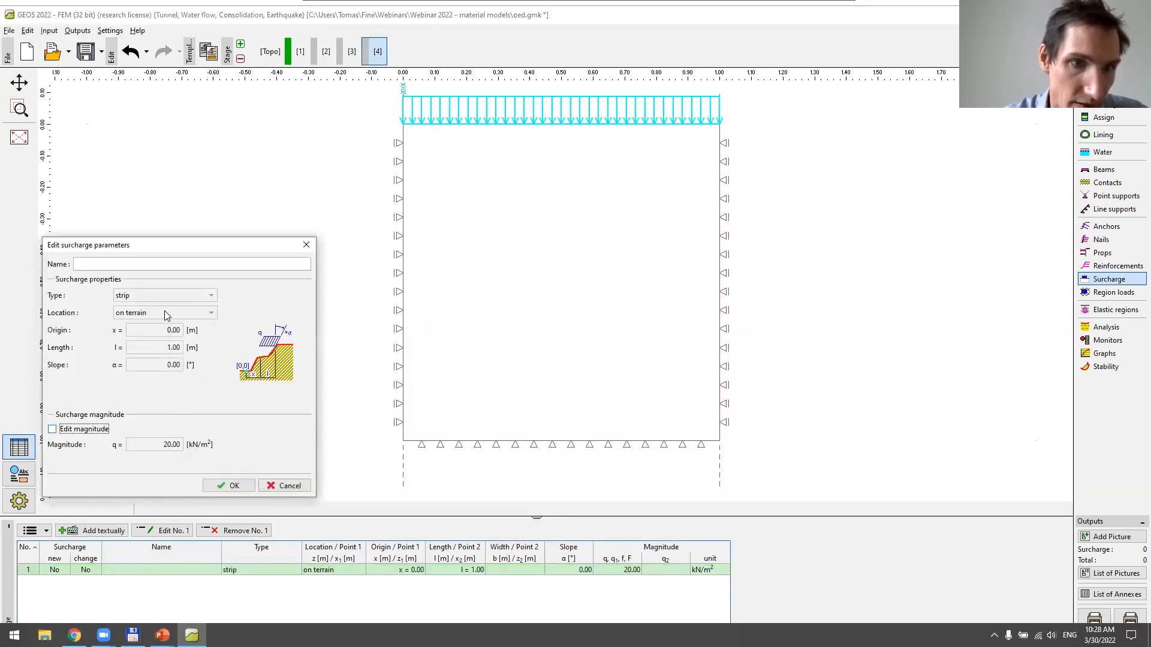
{"action": "left_click", "coordinate": [99, 428]}
{"action": "left_click", "coordinate": [166, 445]}
{"action": "left_click_drag", "start_coordinate": [166, 445], "coordinate": [124, 445]}
{"action": "type", "text": "1"}
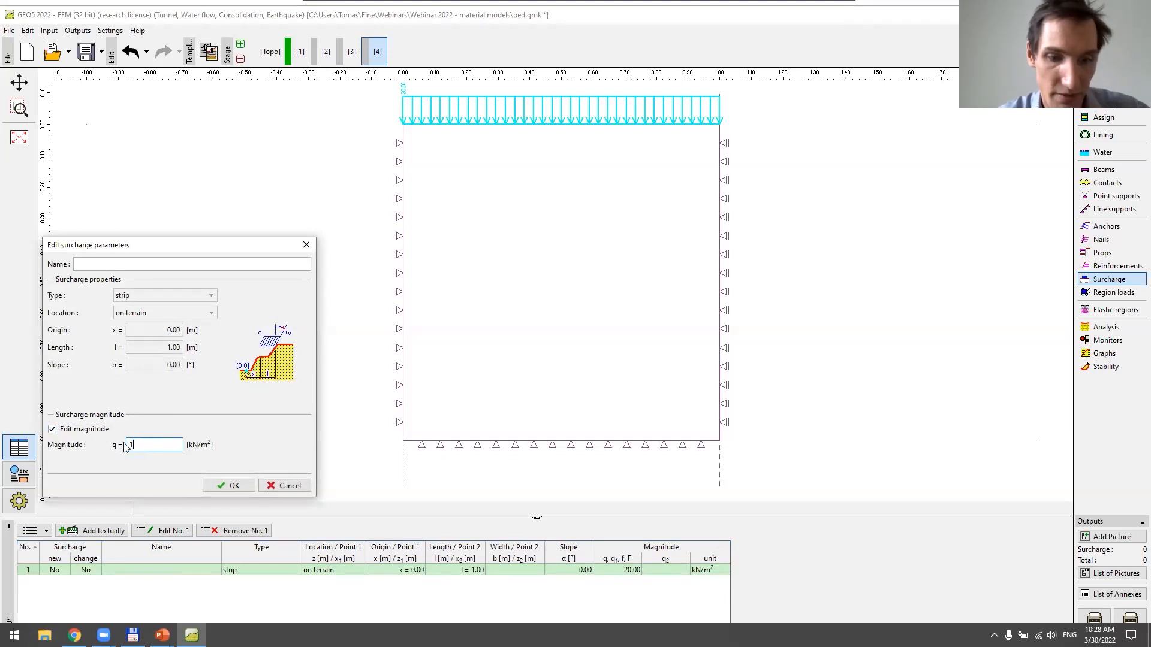
{"action": "type", "text": "50"}
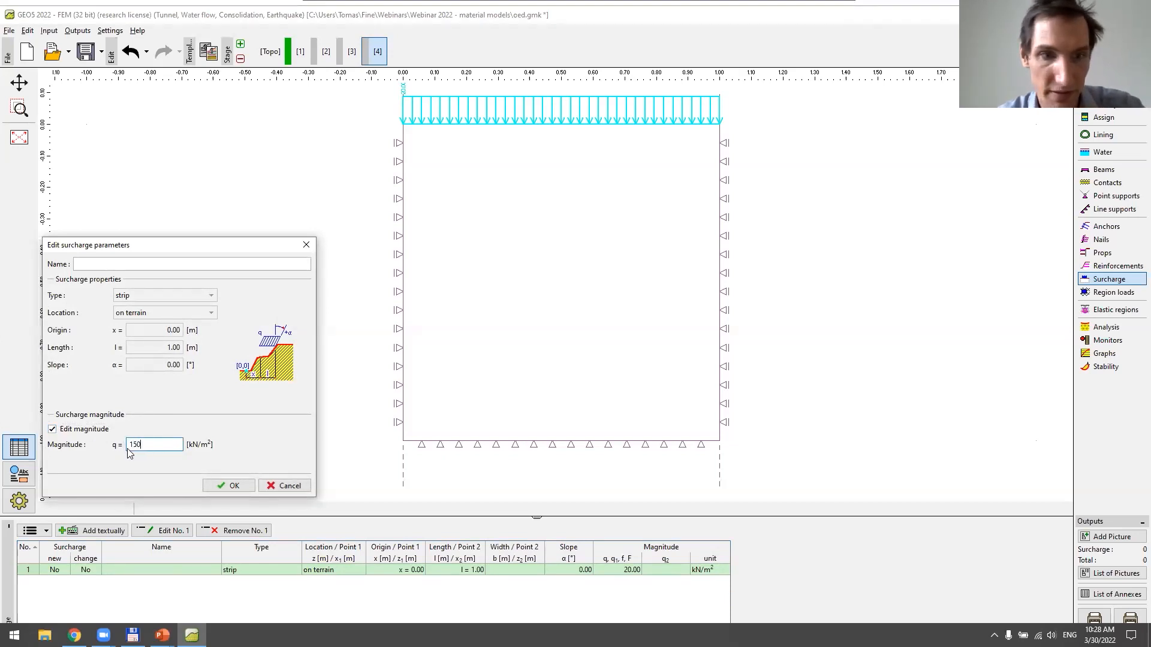
{"action": "left_click", "coordinate": [227, 485]}
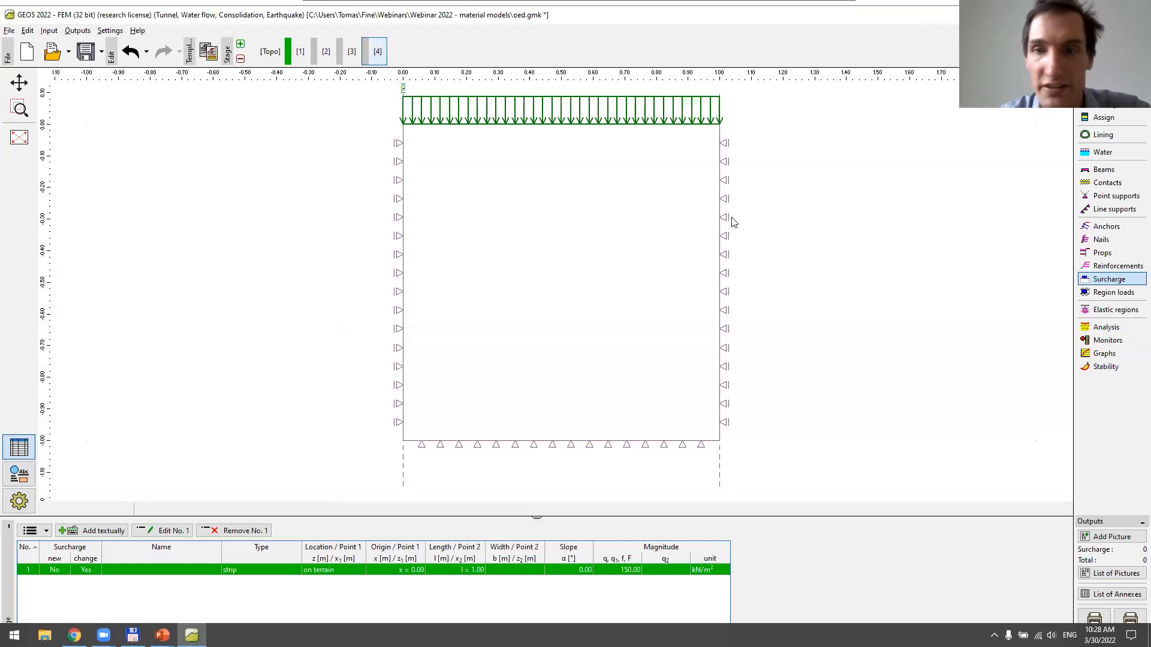
Run the stress analysis up to construction stage 4 and plot its horizontal displacement, followed by the vertical effective stress
{"action": "left_click", "coordinate": [1083, 330]}
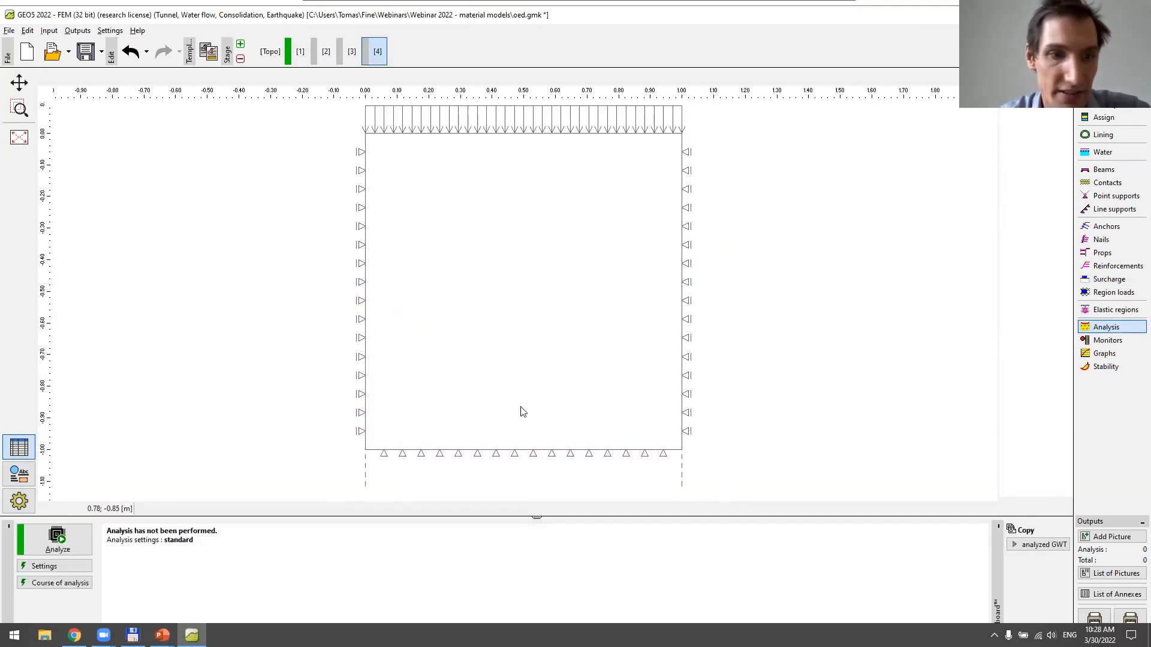
{"action": "left_click", "coordinate": [83, 535]}
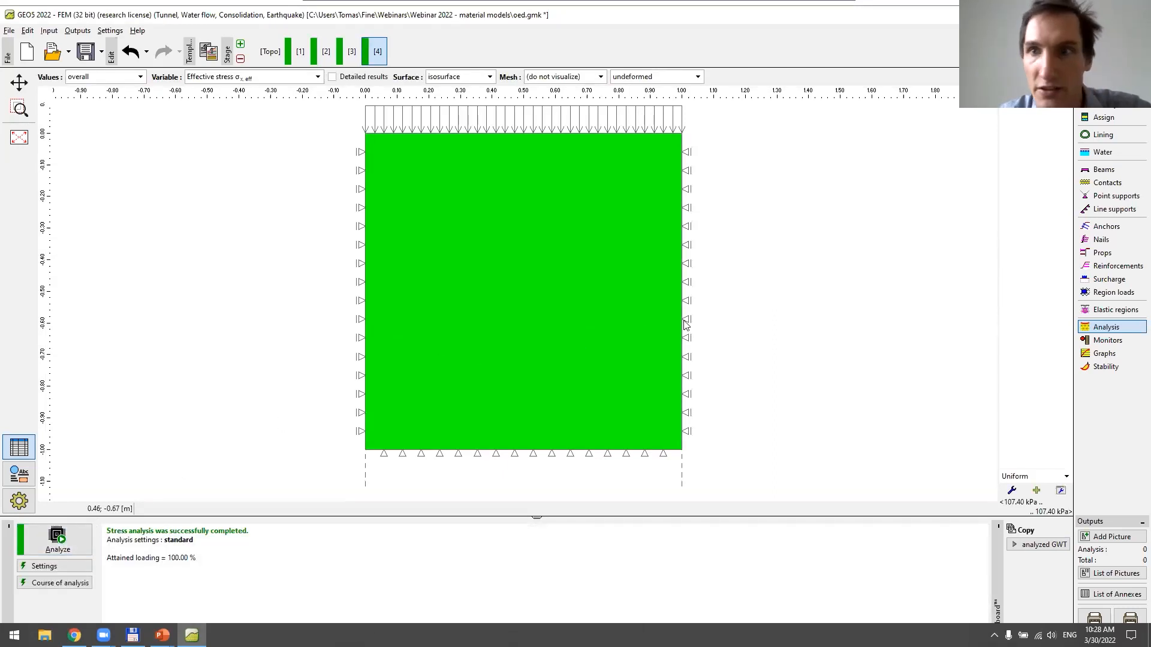
{"action": "left_click", "coordinate": [273, 77]}
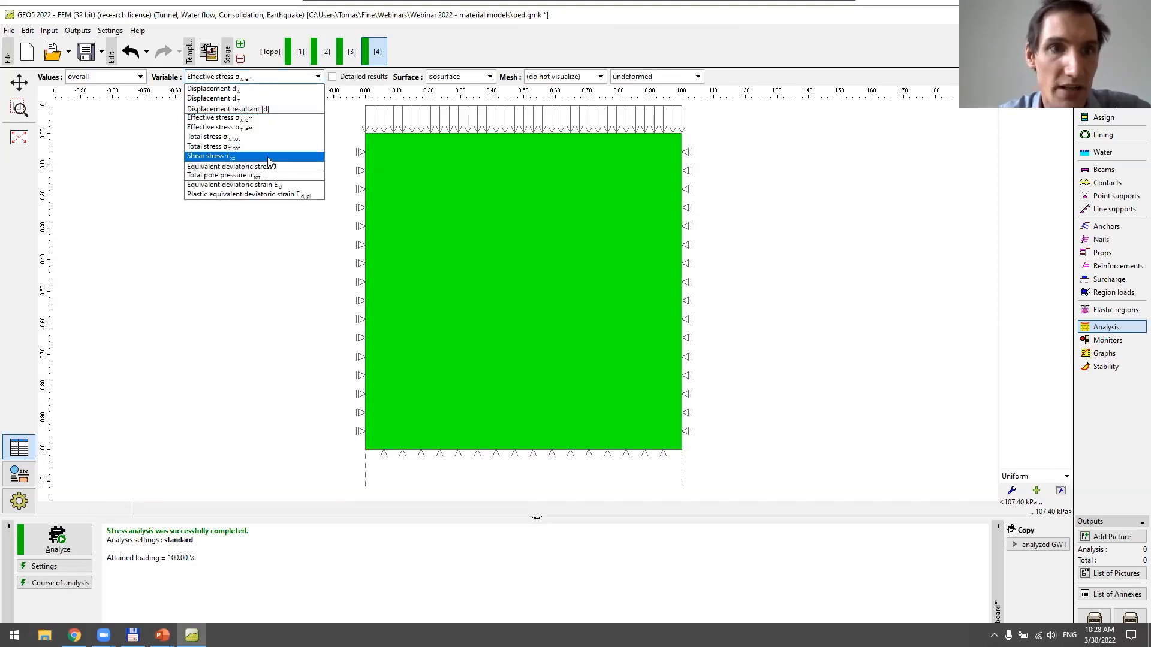
{"action": "left_click", "coordinate": [259, 89]}
{"action": "left_click", "coordinate": [256, 80]}
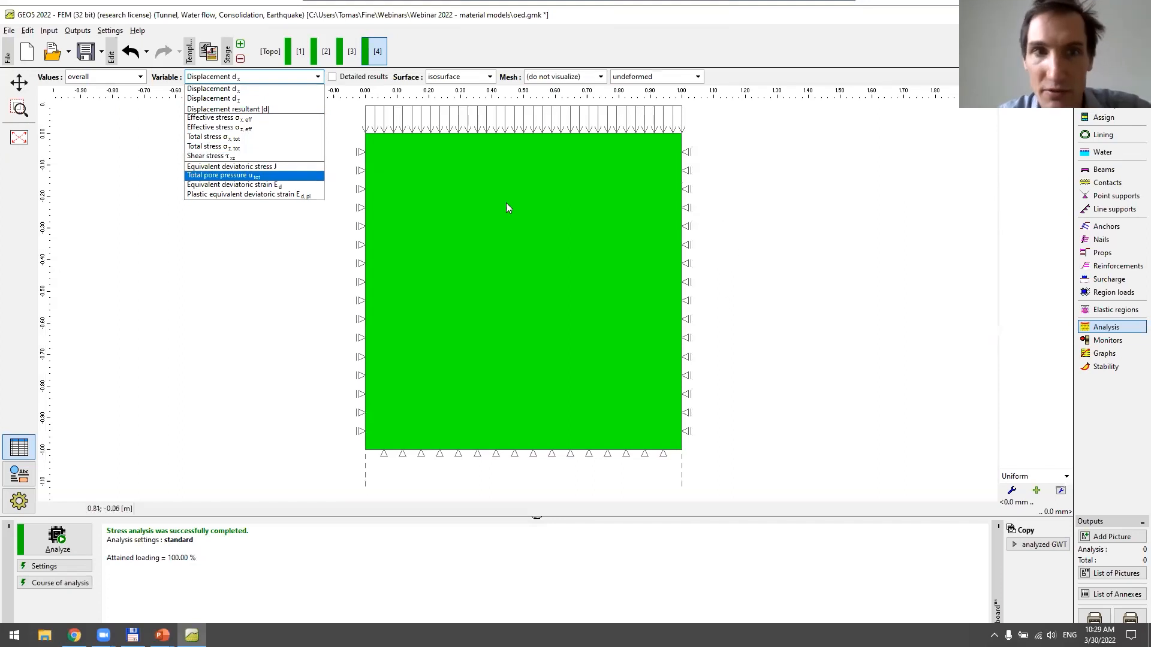
{"action": "left_click", "coordinate": [264, 129]}
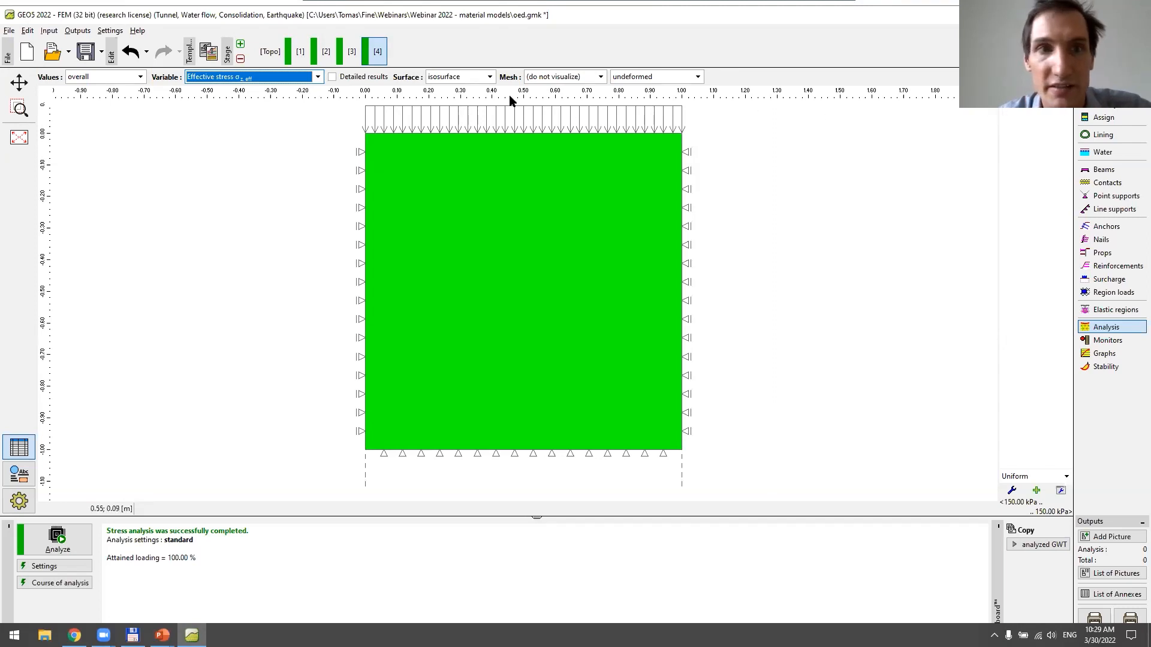
Compare the vertical effective stress in construction stages 3 and 2, and return to stage 4
{"action": "left_click", "coordinate": [353, 55]}
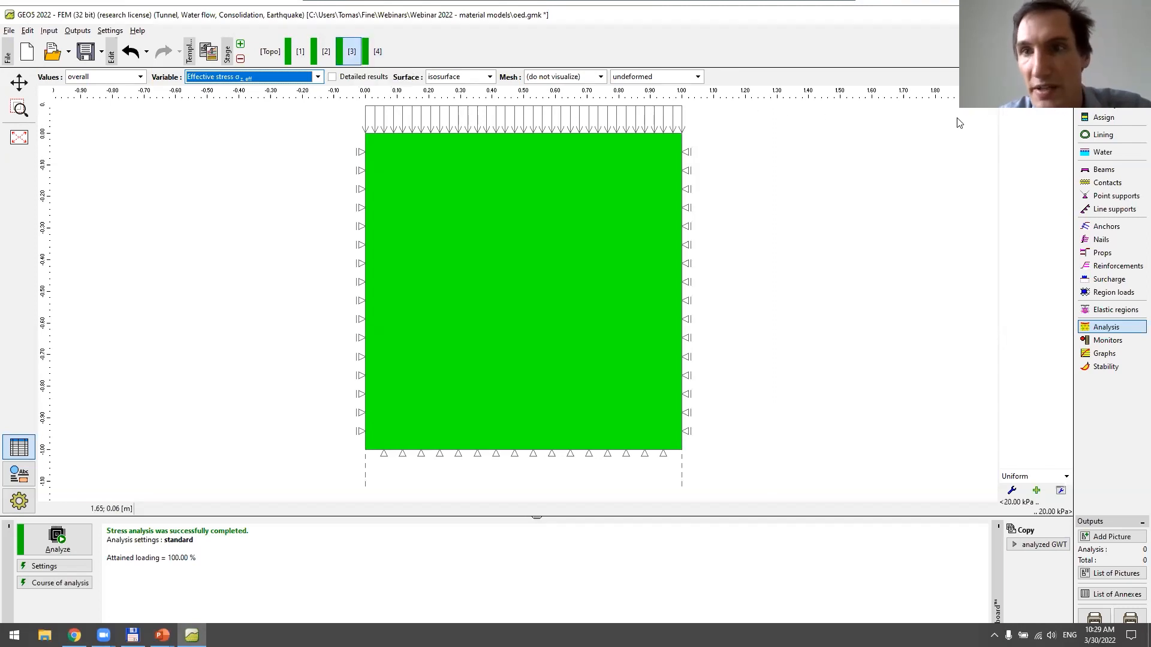
{"action": "left_click", "coordinate": [325, 55]}
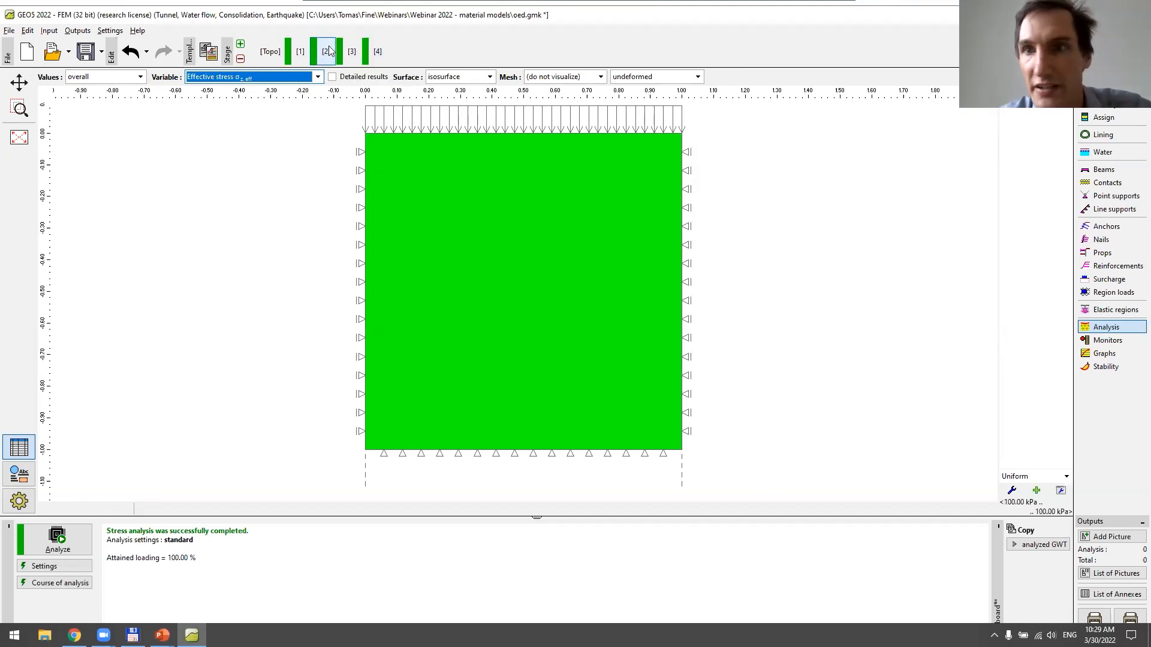
{"action": "left_click", "coordinate": [374, 55]}
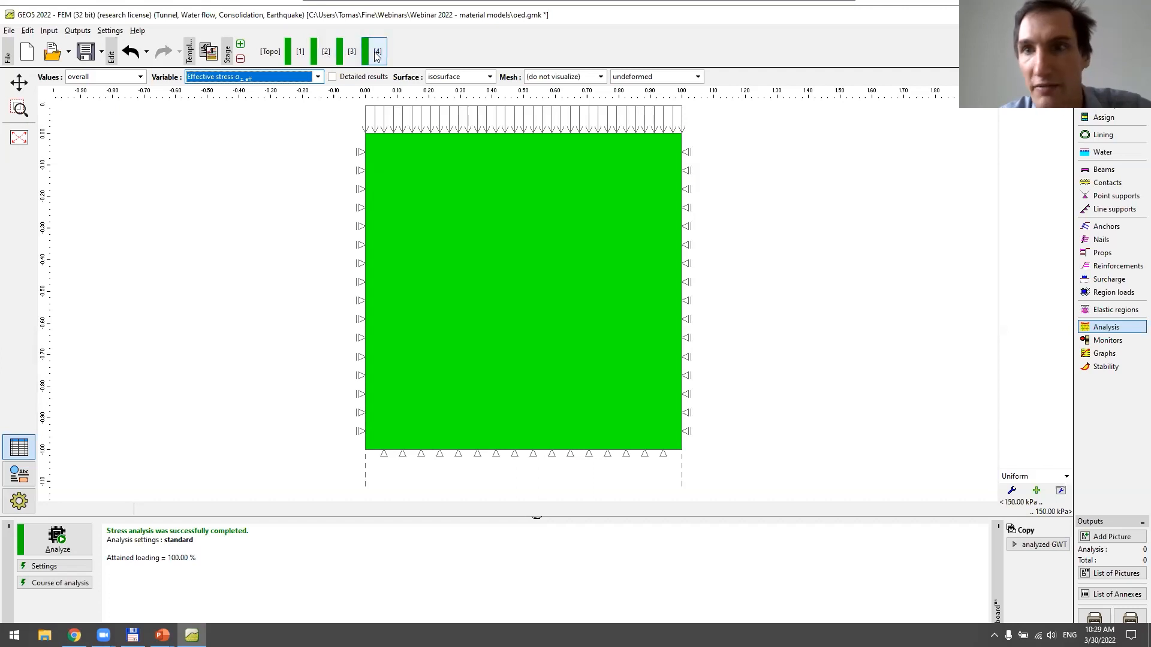
Add an active point monitor at x = 0.50 m, z = -0.10 m in construction stage 1
{"action": "left_click", "coordinate": [1113, 341]}
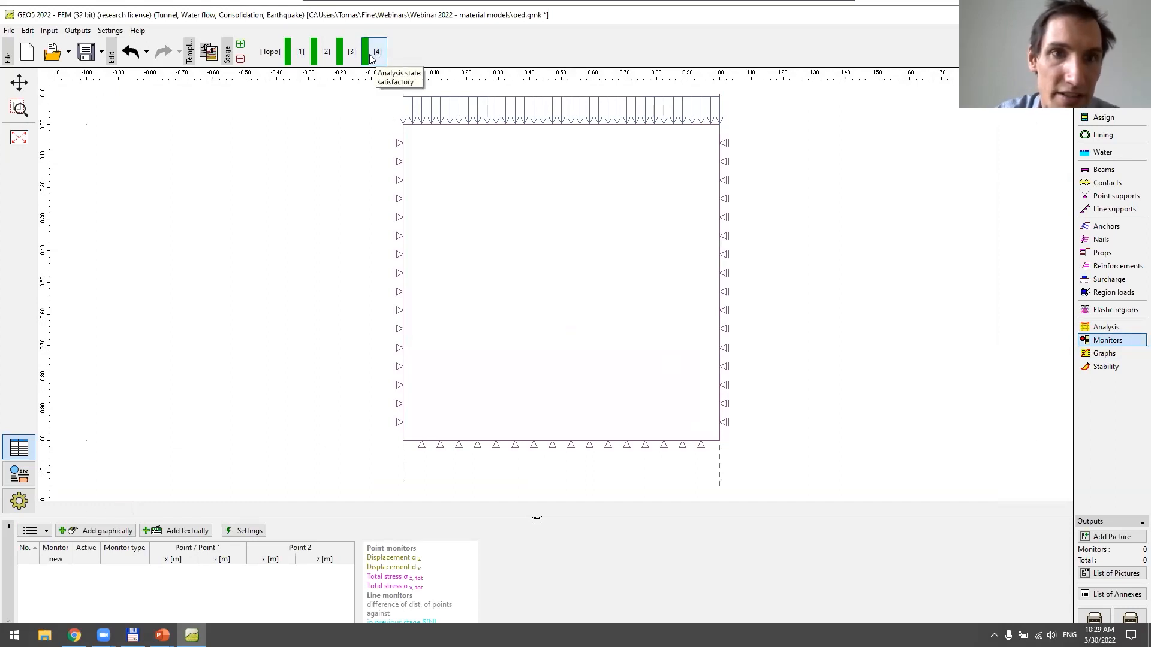
{"action": "left_click", "coordinate": [300, 57]}
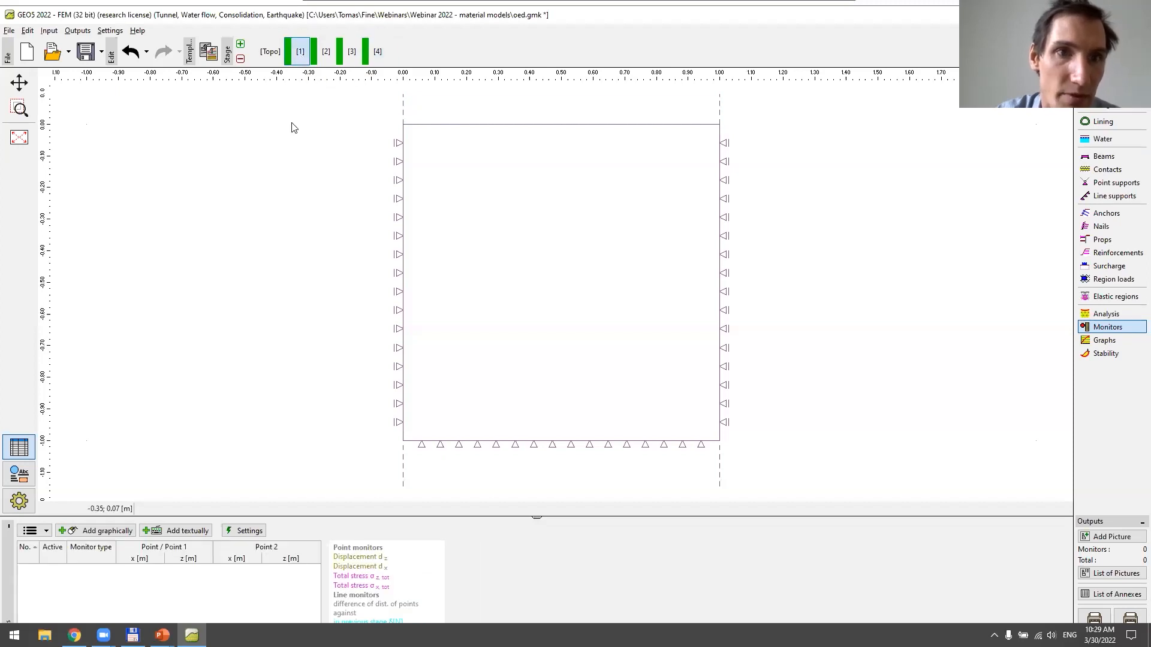
{"action": "left_click", "coordinate": [123, 532]}
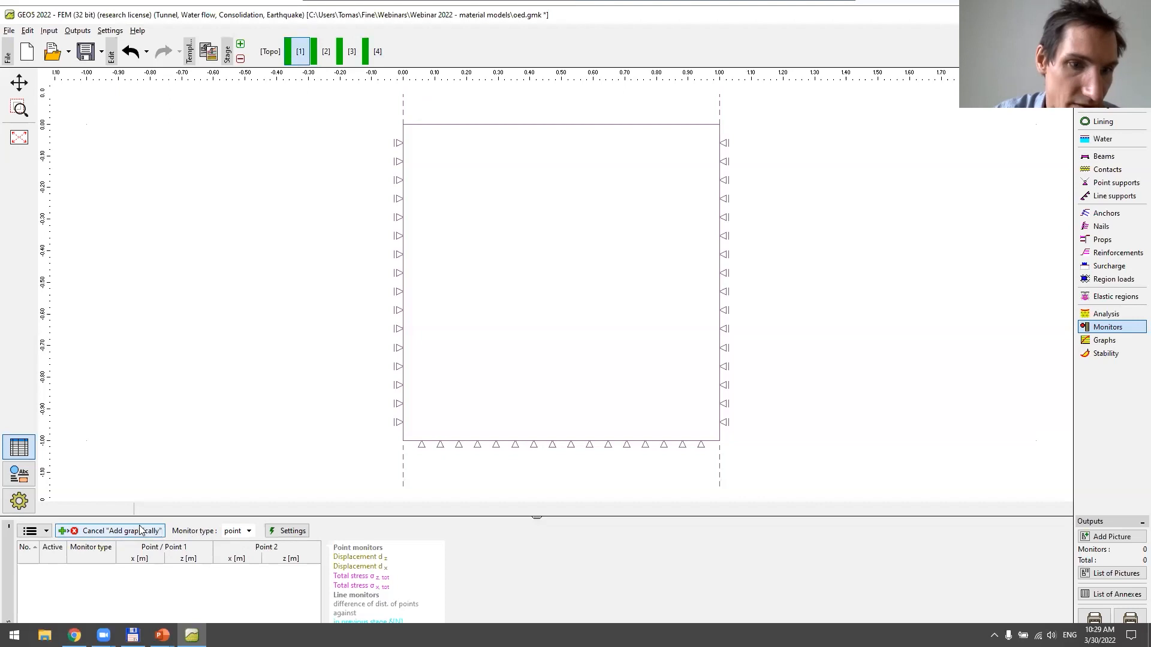
{"action": "left_click", "coordinate": [139, 531]}
{"action": "left_click", "coordinate": [175, 531]}
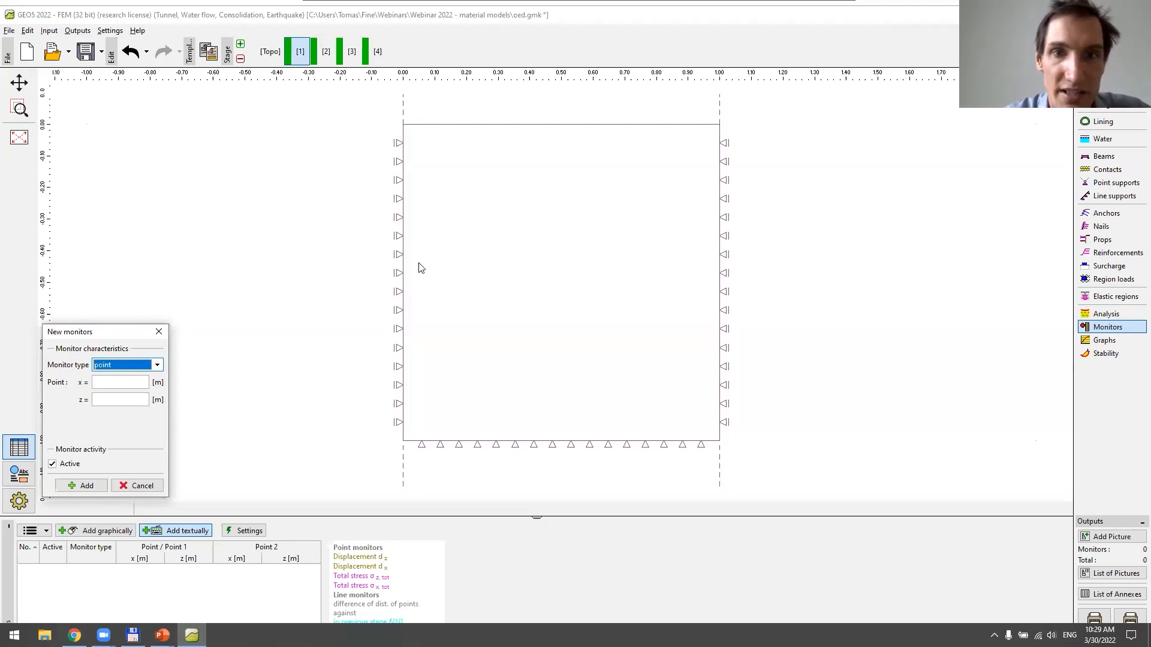
{"action": "left_click", "coordinate": [137, 382]}
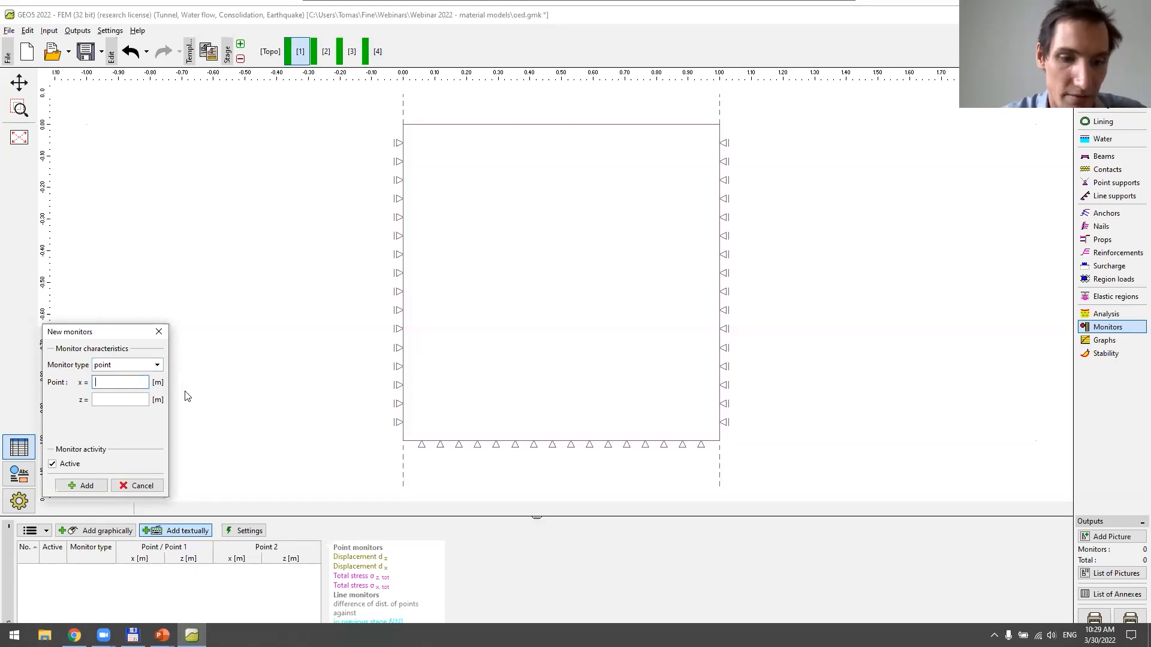
{"action": "type", "text": "0.5"}
{"action": "key", "text": "Tab"}
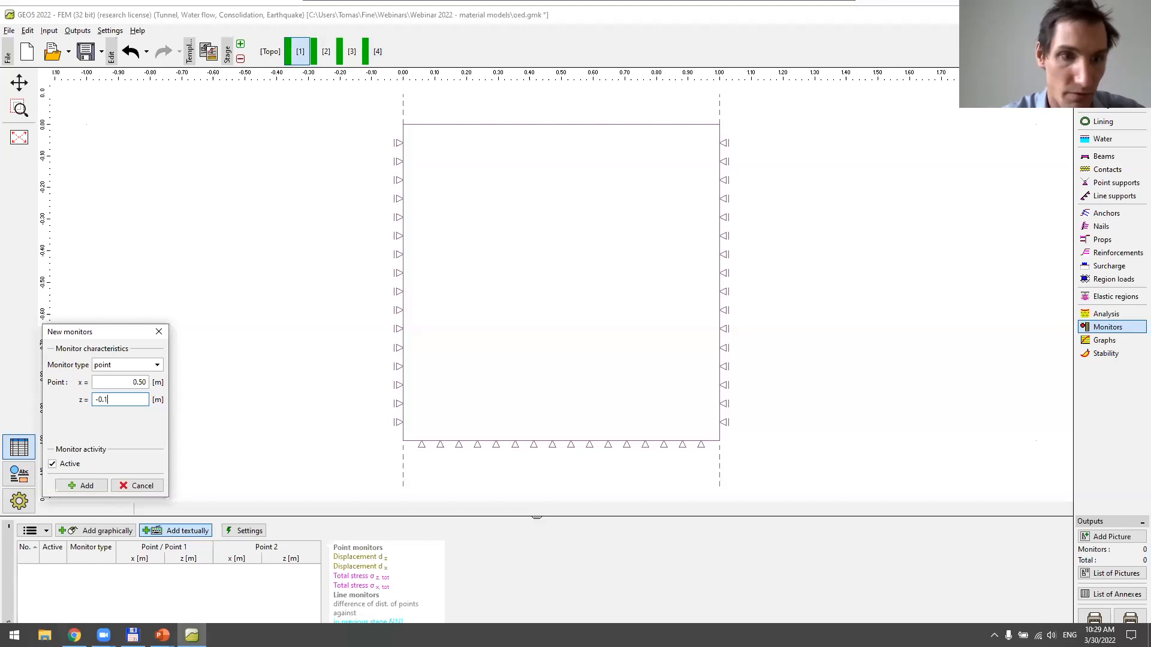
{"action": "type", "text": "-0.1"}
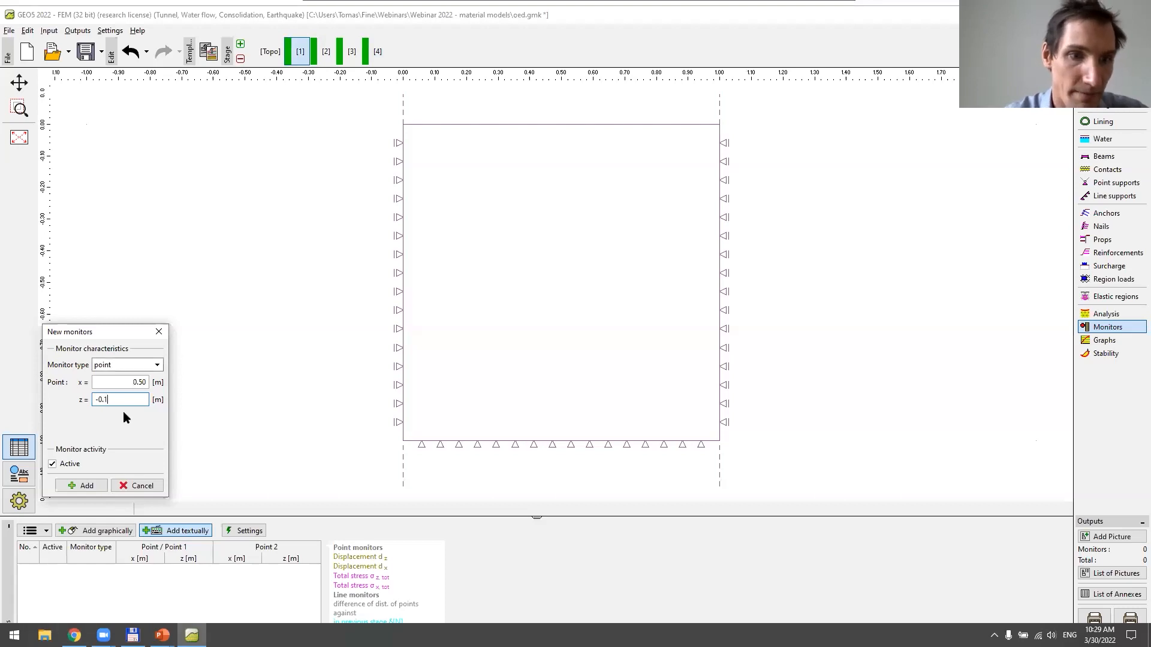
{"action": "left_click", "coordinate": [105, 483]}
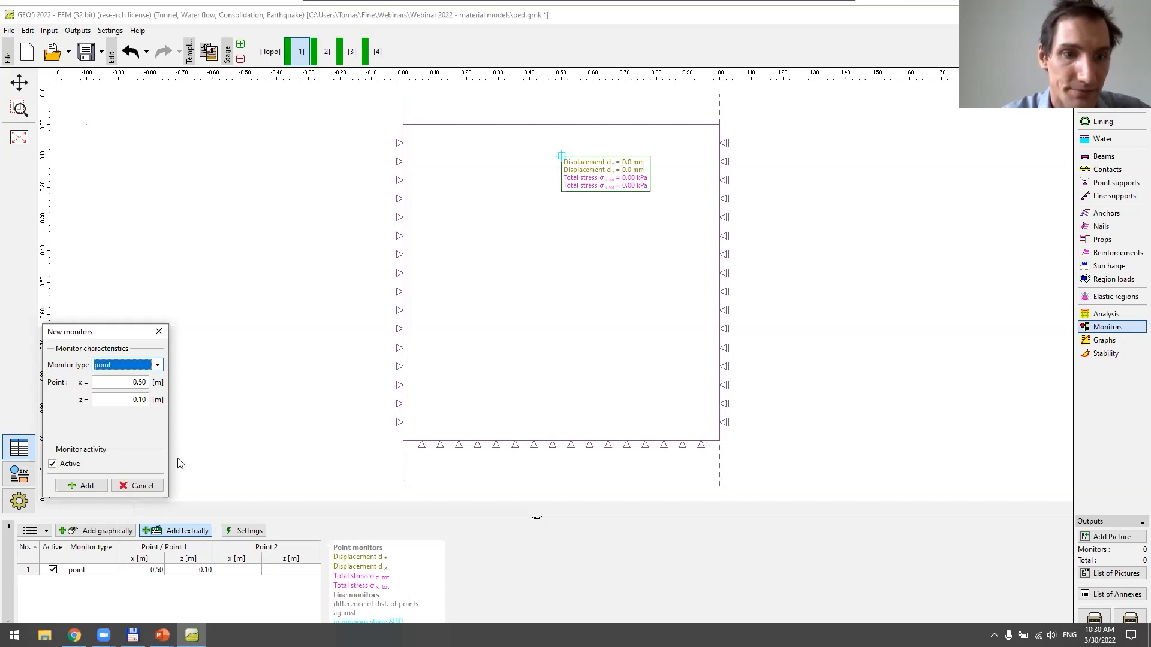
{"action": "left_click", "coordinate": [142, 485]}
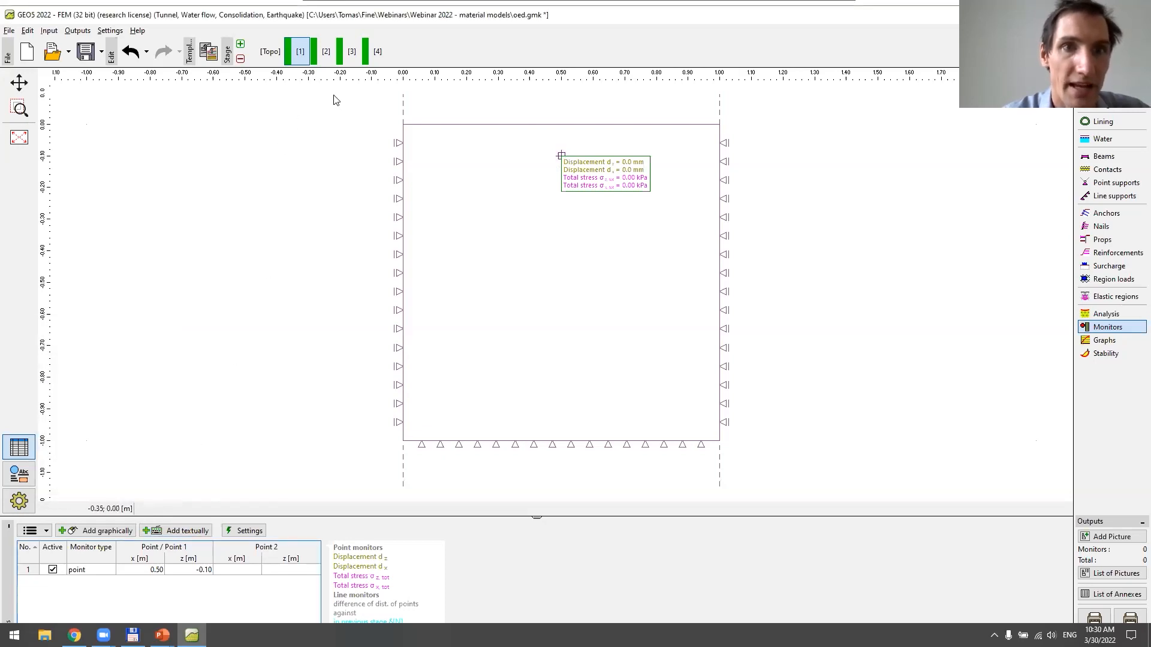
Check the point monitor in construction stage 4, and enable detailed results for the stress analysis variables
{"action": "left_click", "coordinate": [375, 52]}
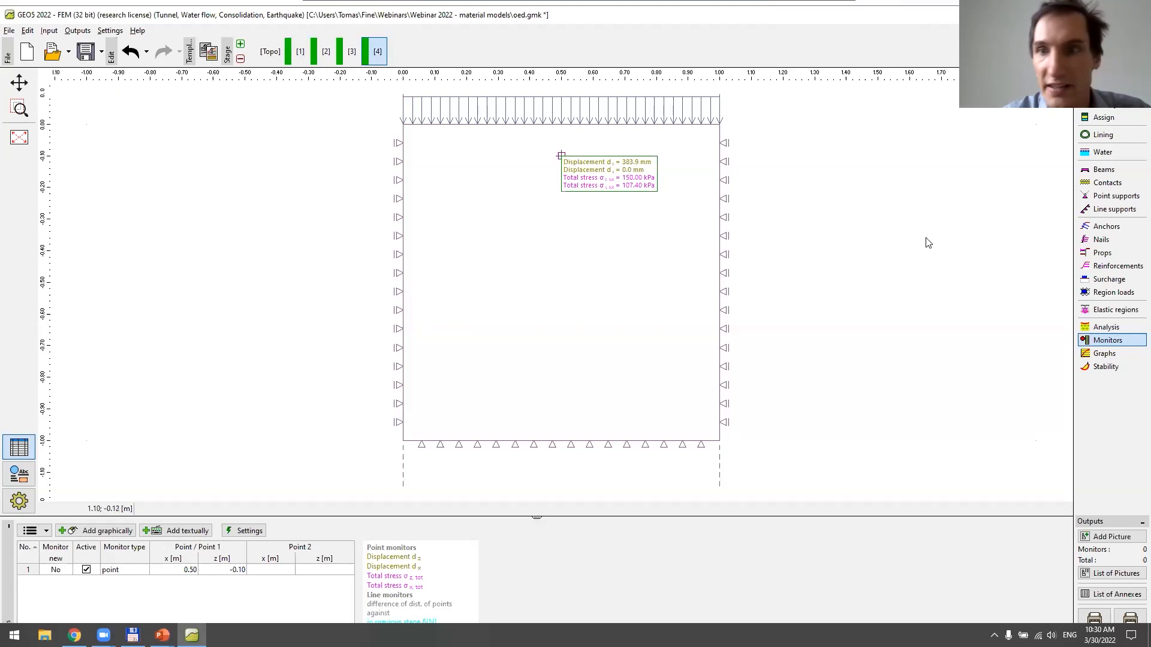
{"action": "left_click", "coordinate": [1097, 327]}
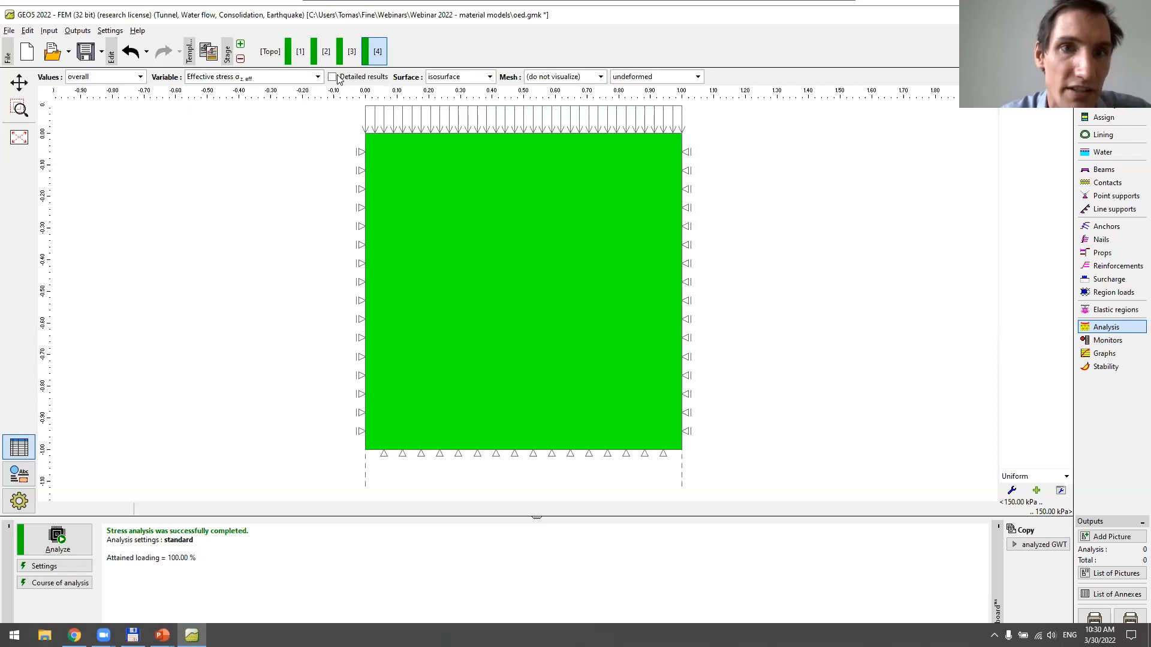
{"action": "left_click", "coordinate": [317, 77]}
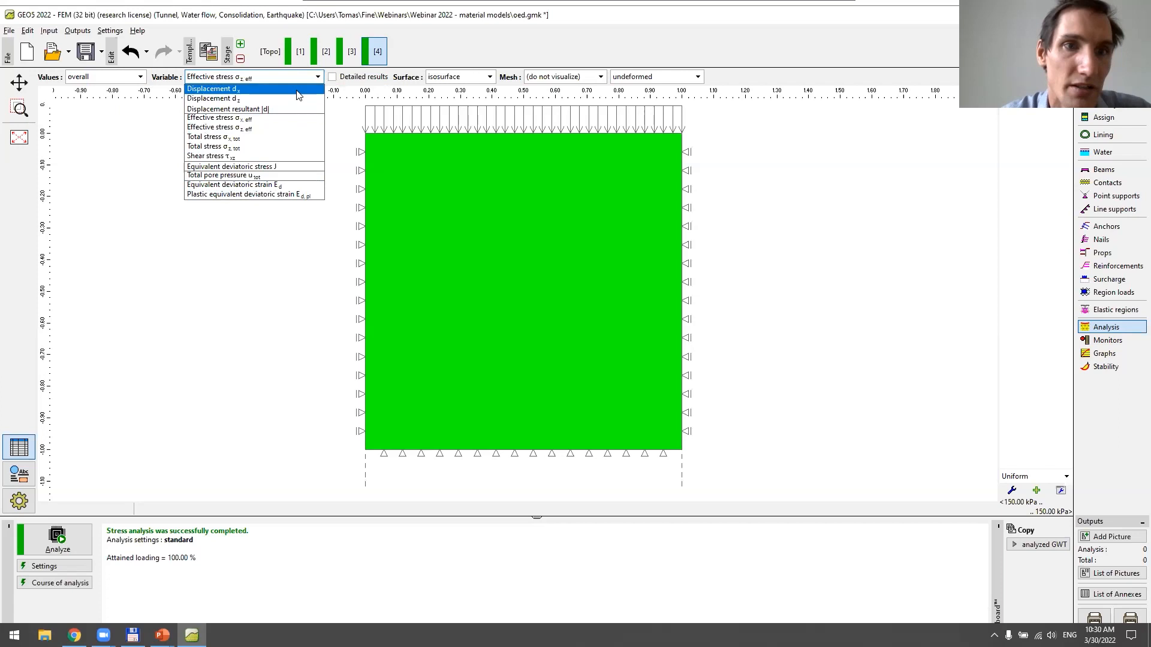
{"action": "left_click", "coordinate": [333, 81]}
{"action": "left_click", "coordinate": [333, 77]}
{"action": "left_click", "coordinate": [320, 76]}
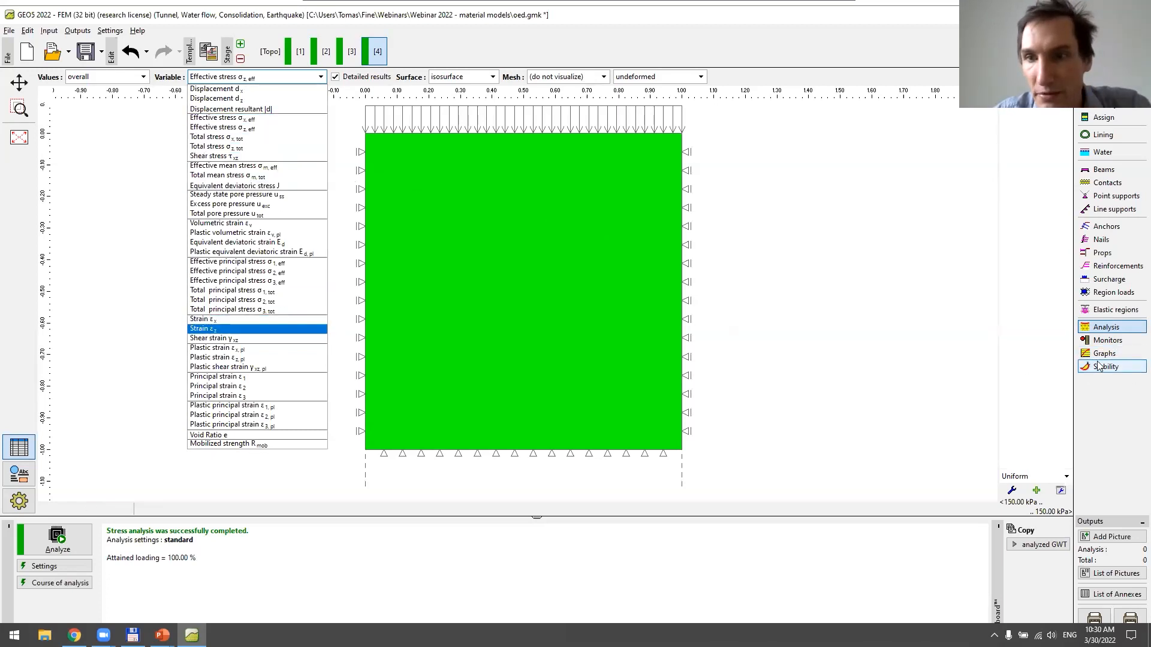
{"action": "key", "text": "Escape"}
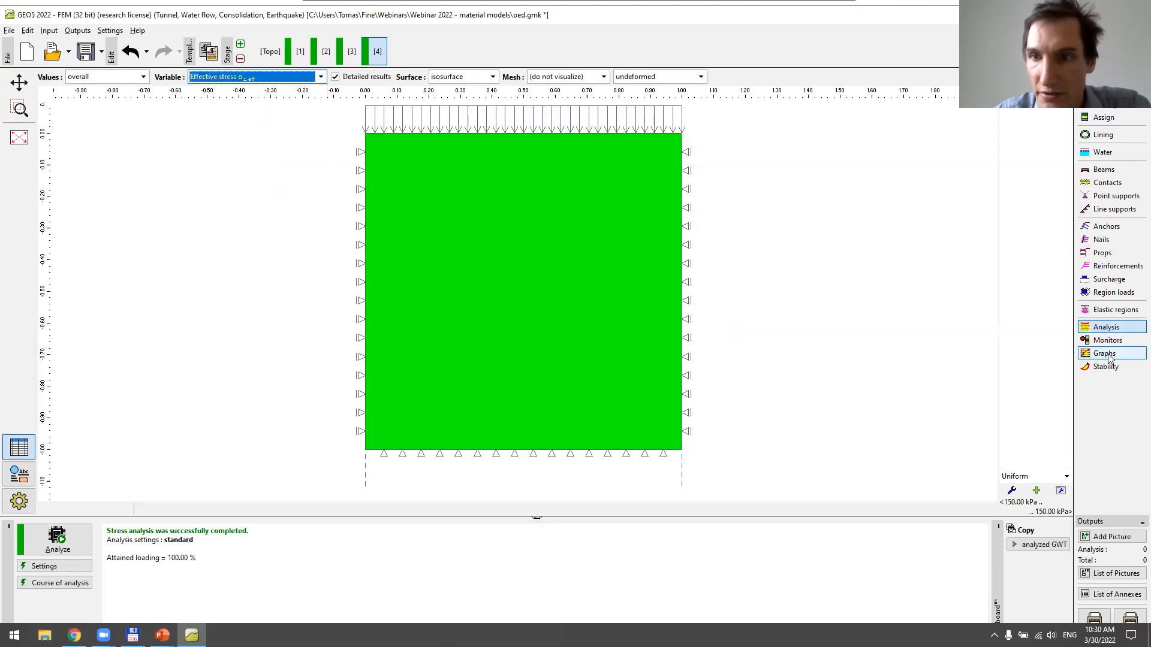
Add a stage 4 graph for the point monitor plotting effective stress σz,eff against the course of loading, and display it
{"action": "left_click", "coordinate": [1105, 354]}
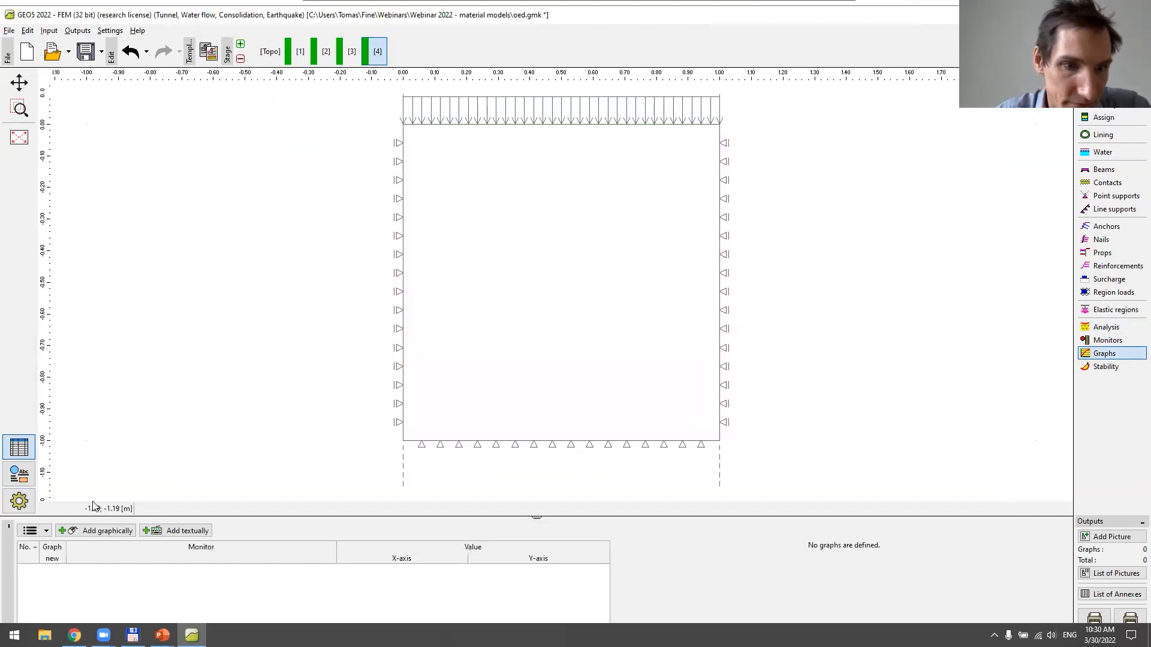
{"action": "left_click", "coordinate": [91, 532]}
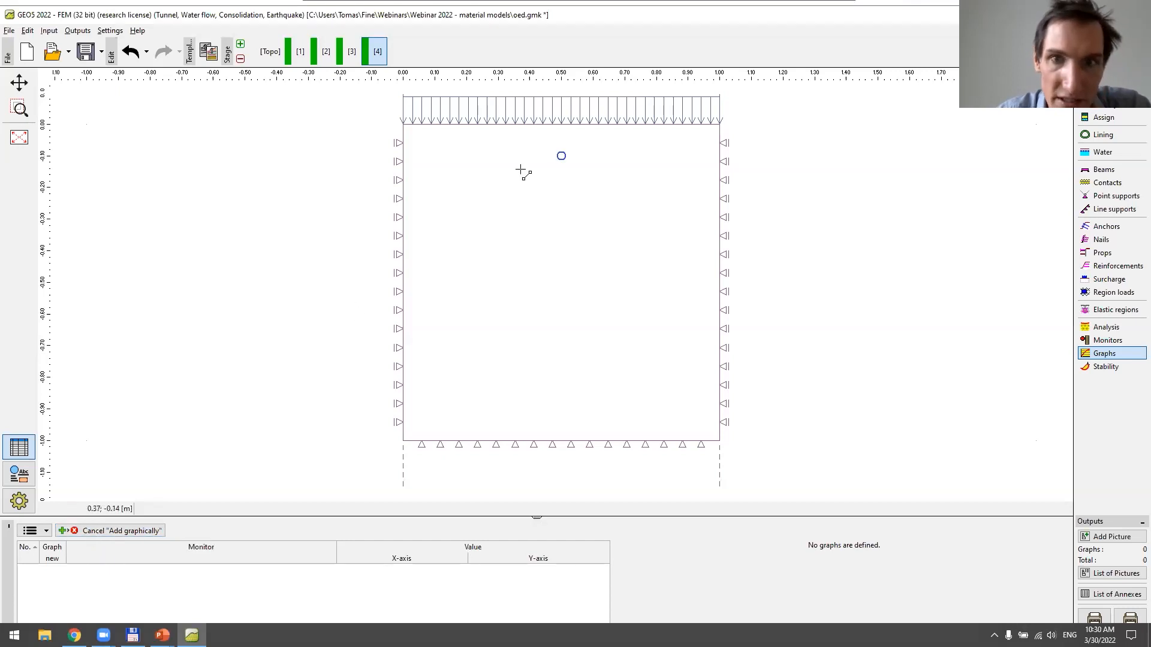
{"action": "left_click", "coordinate": [561, 155]}
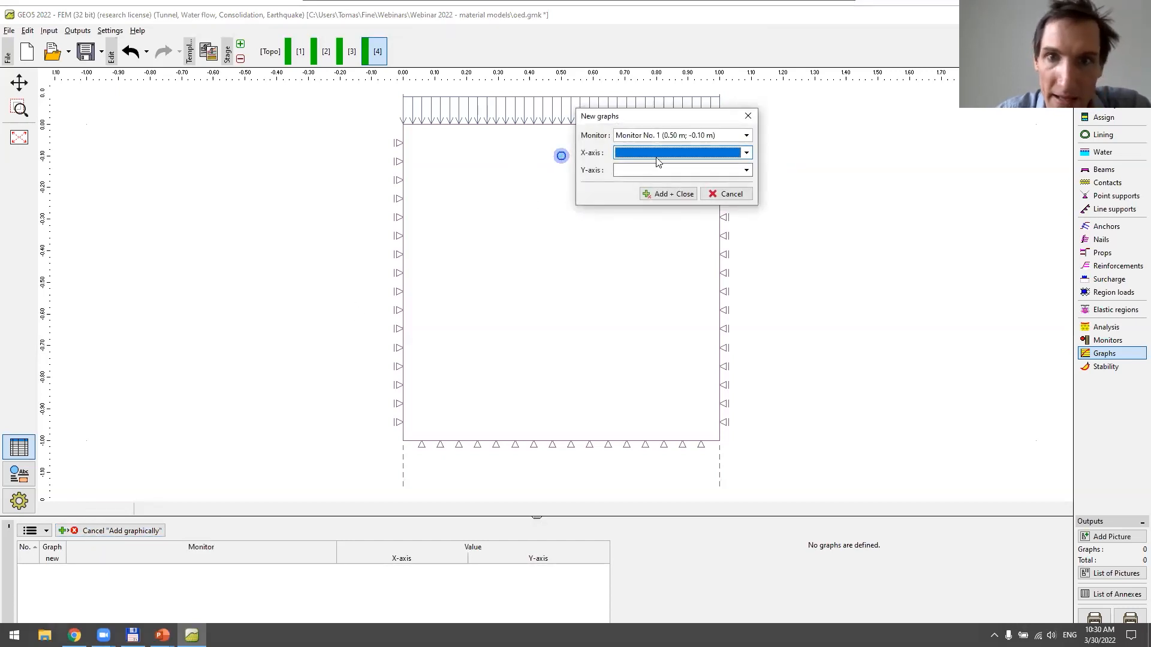
{"action": "left_click", "coordinate": [663, 152]}
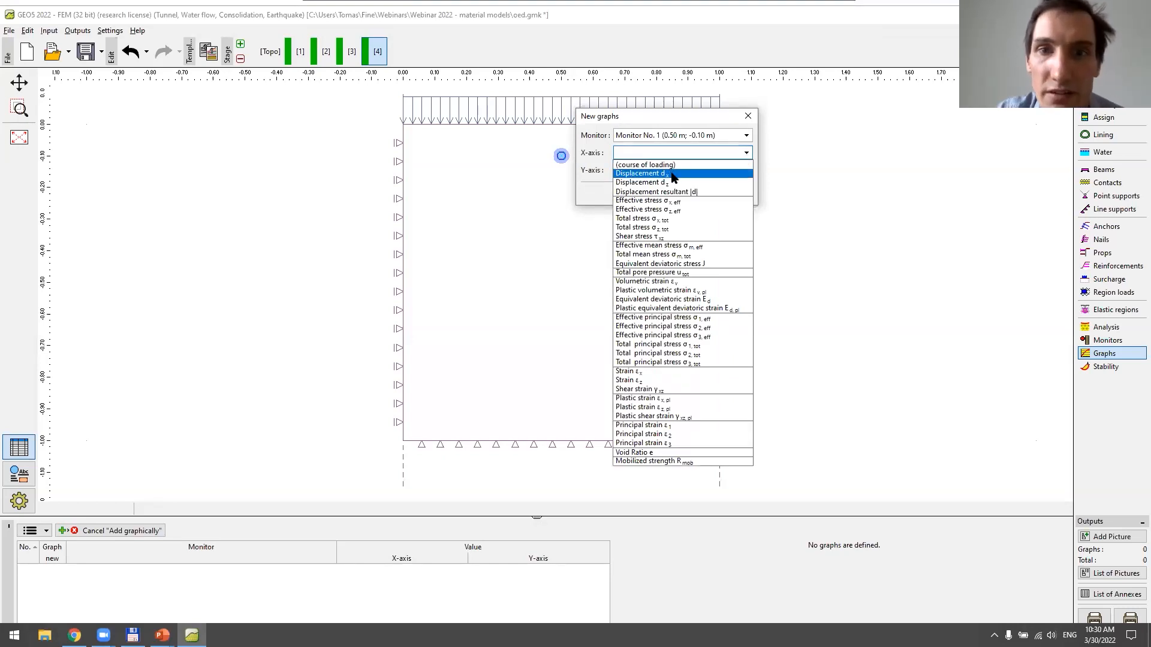
{"action": "left_click", "coordinate": [700, 210]}
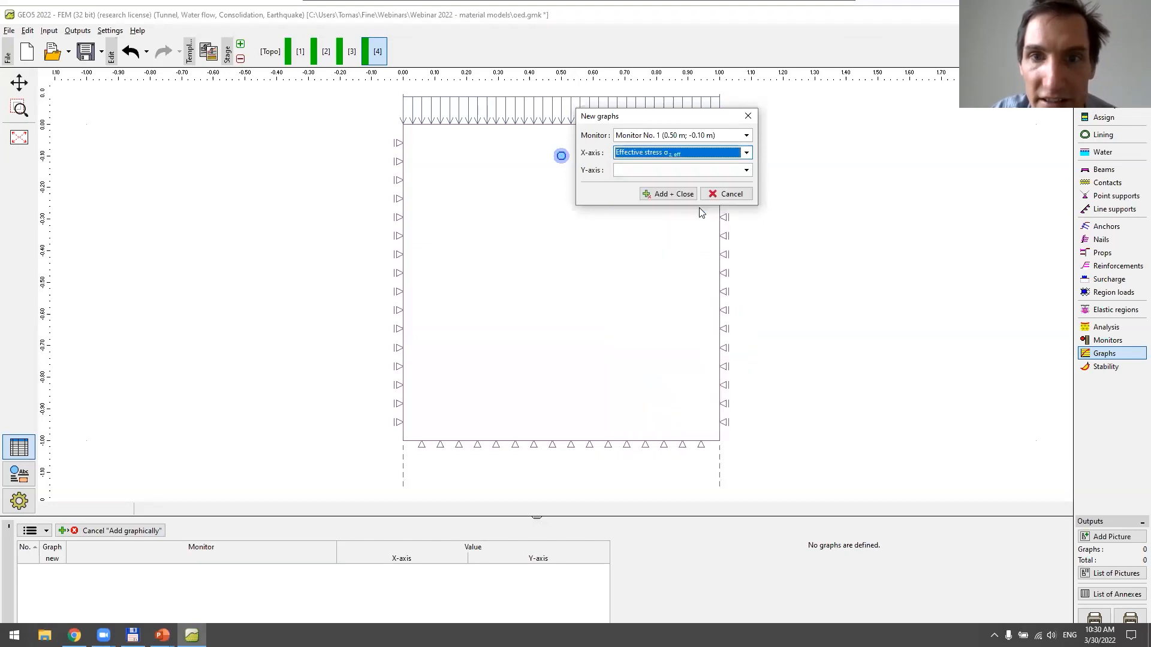
{"action": "left_click", "coordinate": [699, 161]}
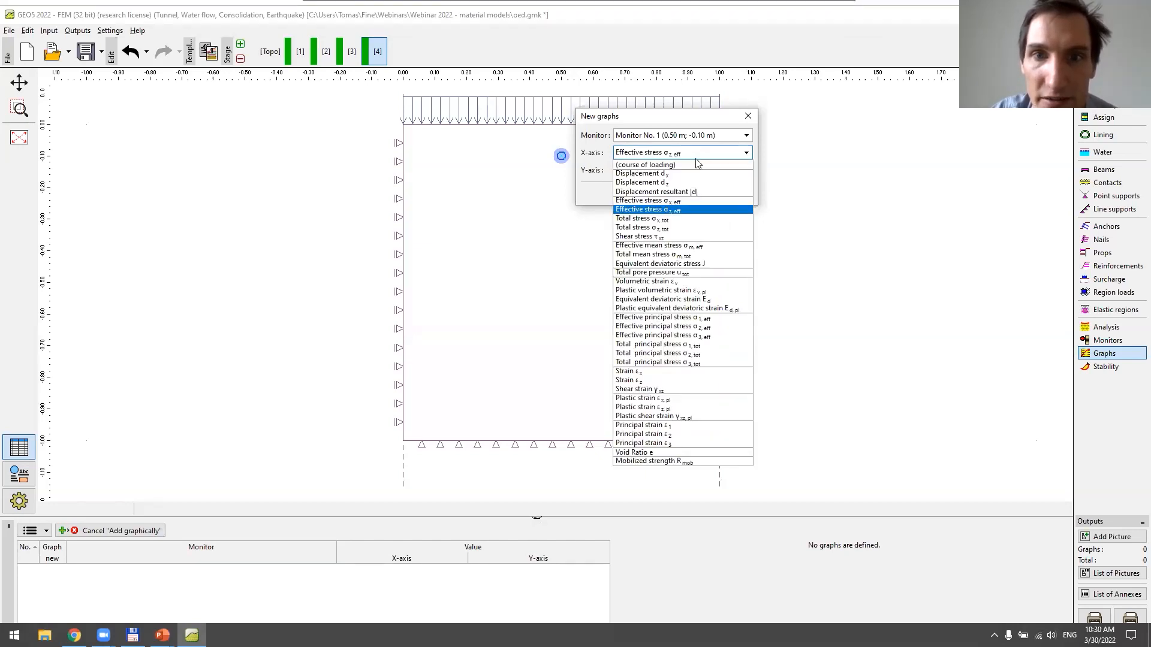
{"action": "left_click", "coordinate": [689, 163]}
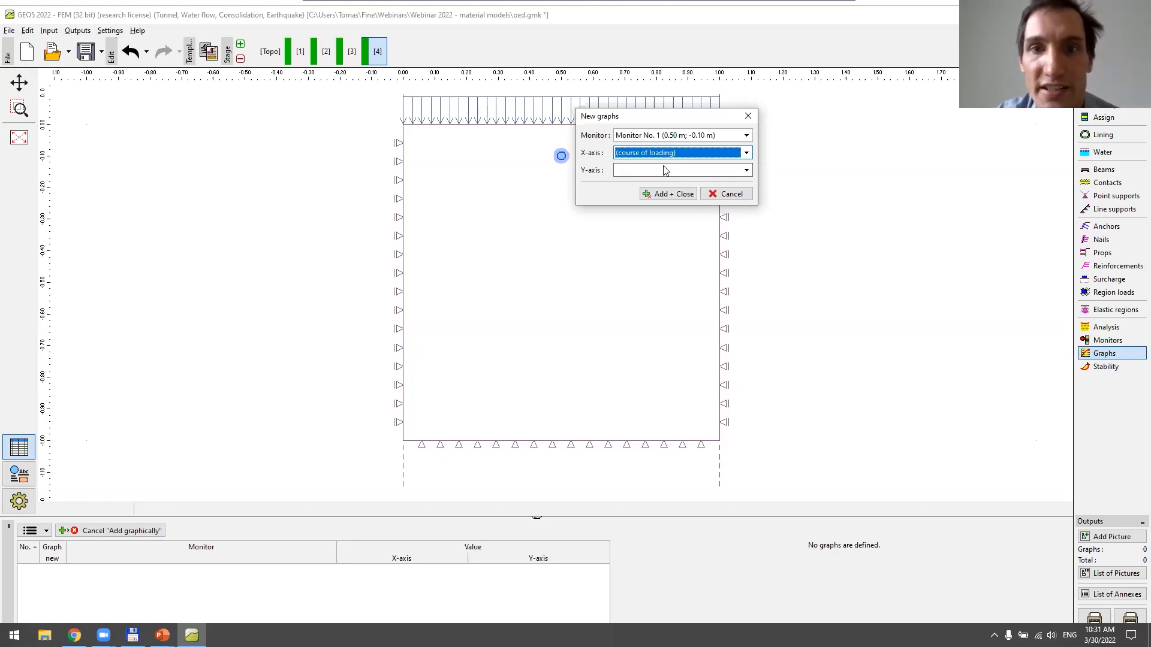
{"action": "left_click", "coordinate": [664, 170]}
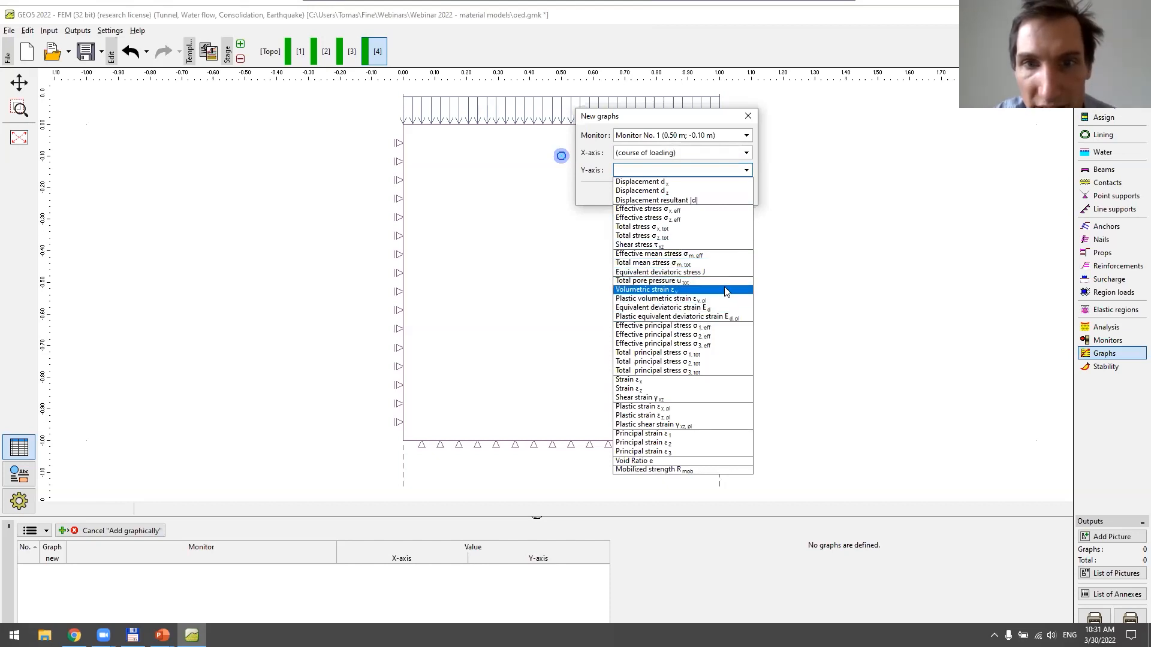
{"action": "left_click", "coordinate": [721, 219]}
{"action": "left_click", "coordinate": [685, 195]}
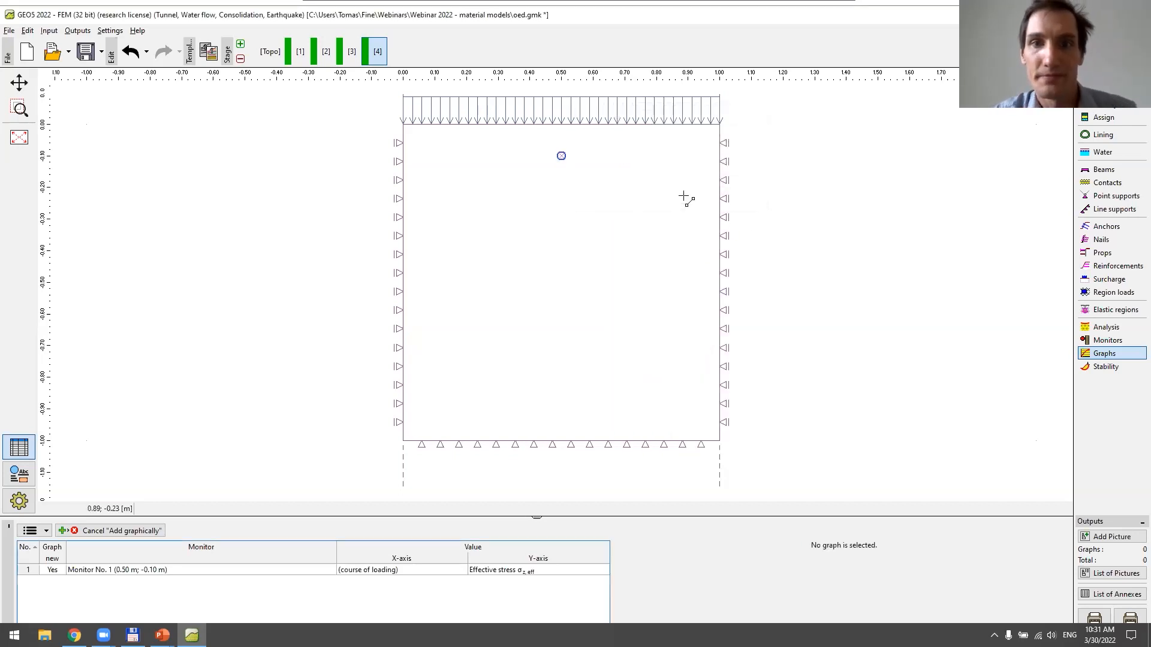
{"action": "left_click", "coordinate": [502, 571]}
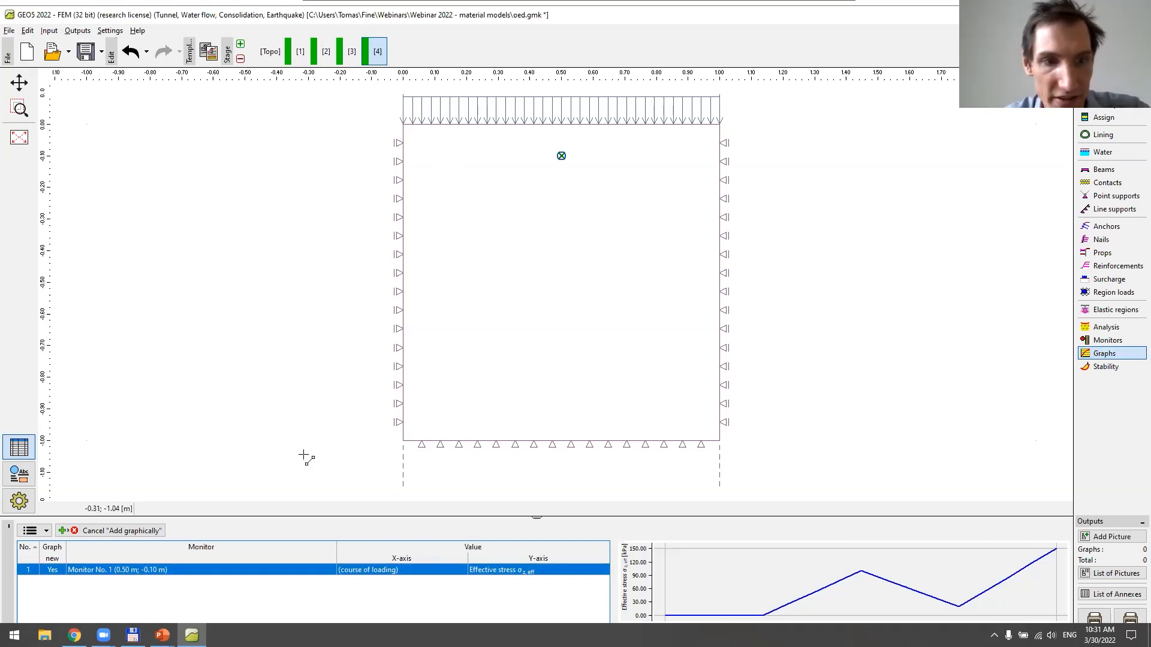
{"action": "left_click", "coordinate": [134, 533]}
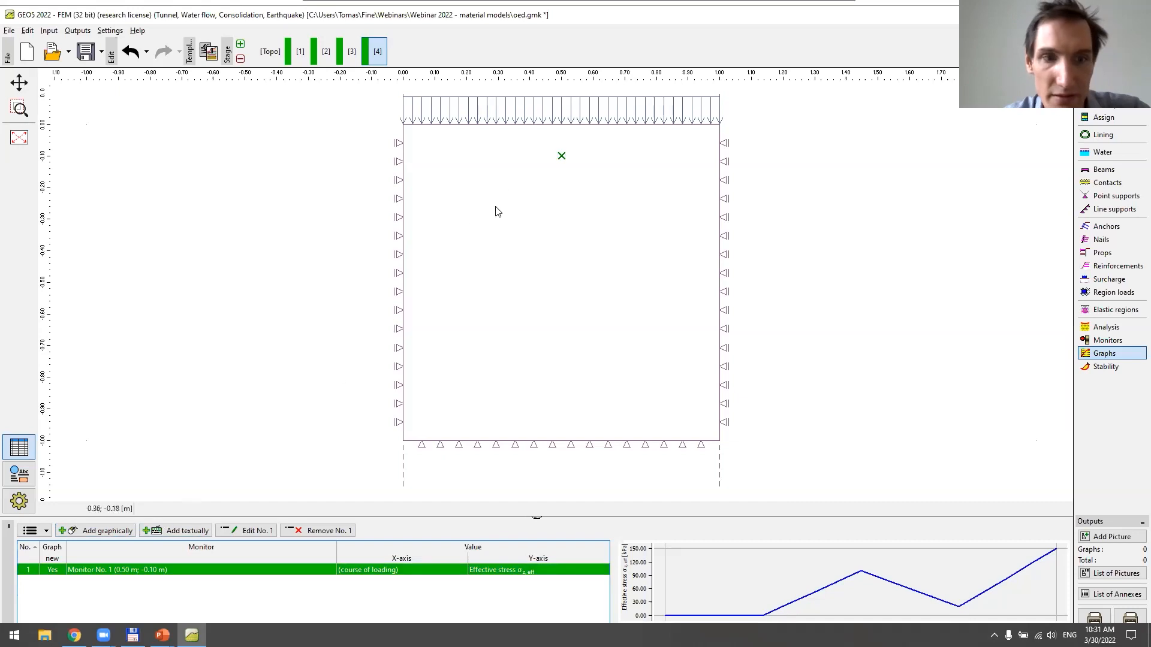
Add a second graph for the same monitor with strain εz on the X-axis and effective stress σz,eff on the Y-axis
{"action": "left_click", "coordinate": [120, 534]}
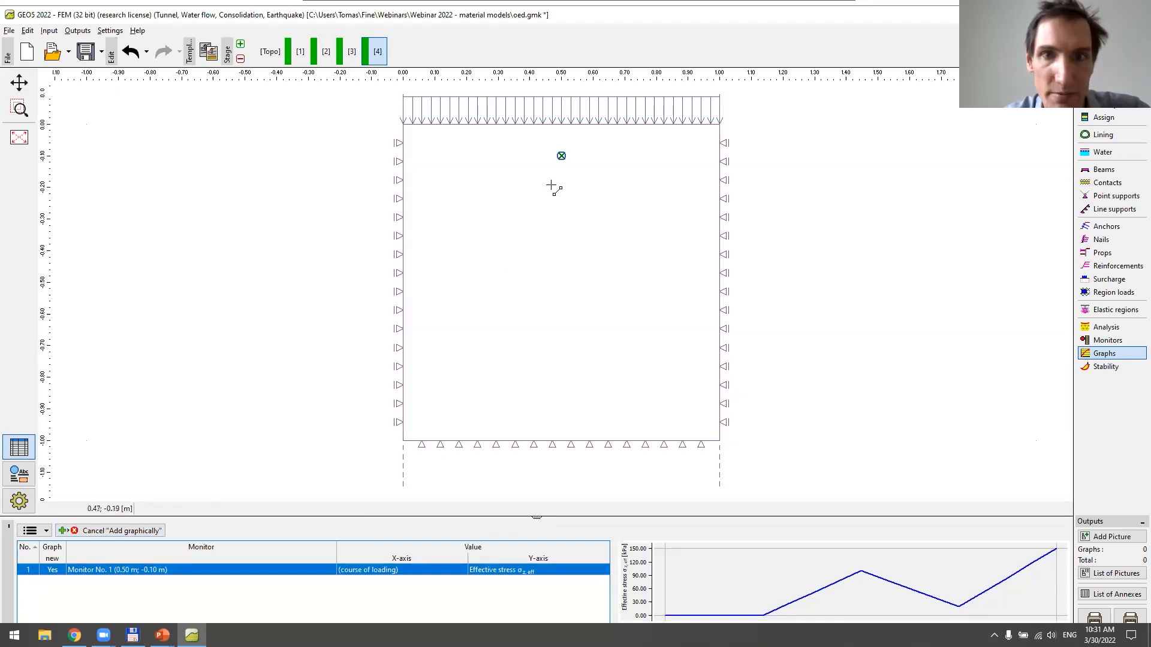
{"action": "left_click", "coordinate": [557, 157]}
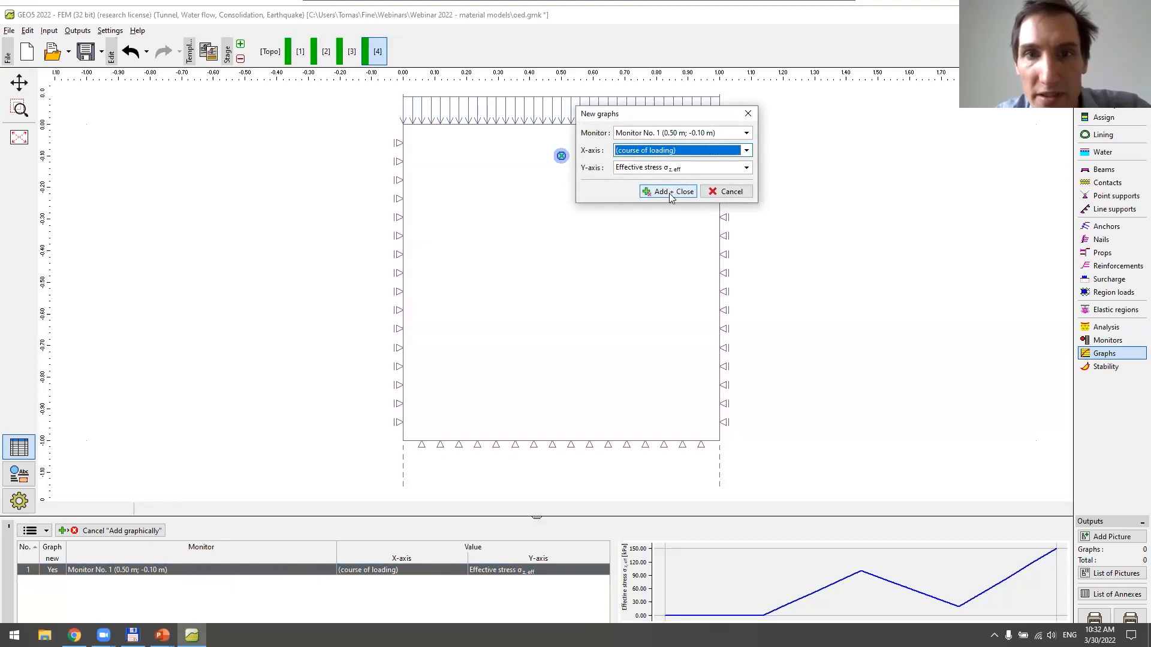
{"action": "left_click", "coordinate": [684, 152]}
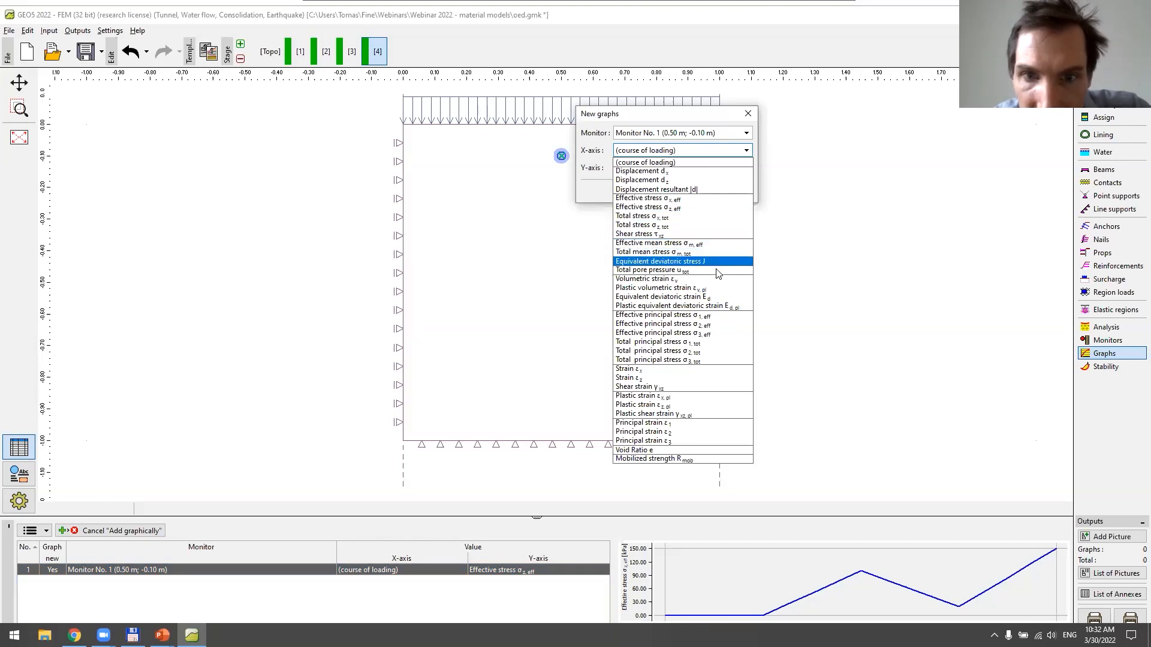
{"action": "left_click", "coordinate": [704, 377]}
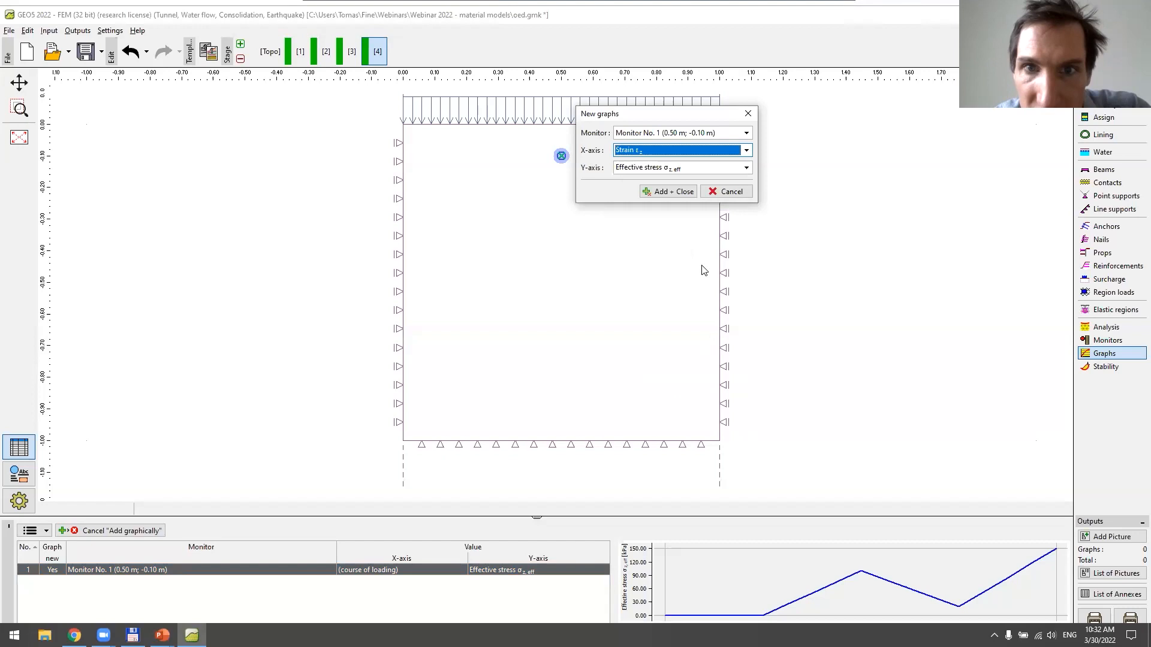
{"action": "left_click", "coordinate": [699, 169]}
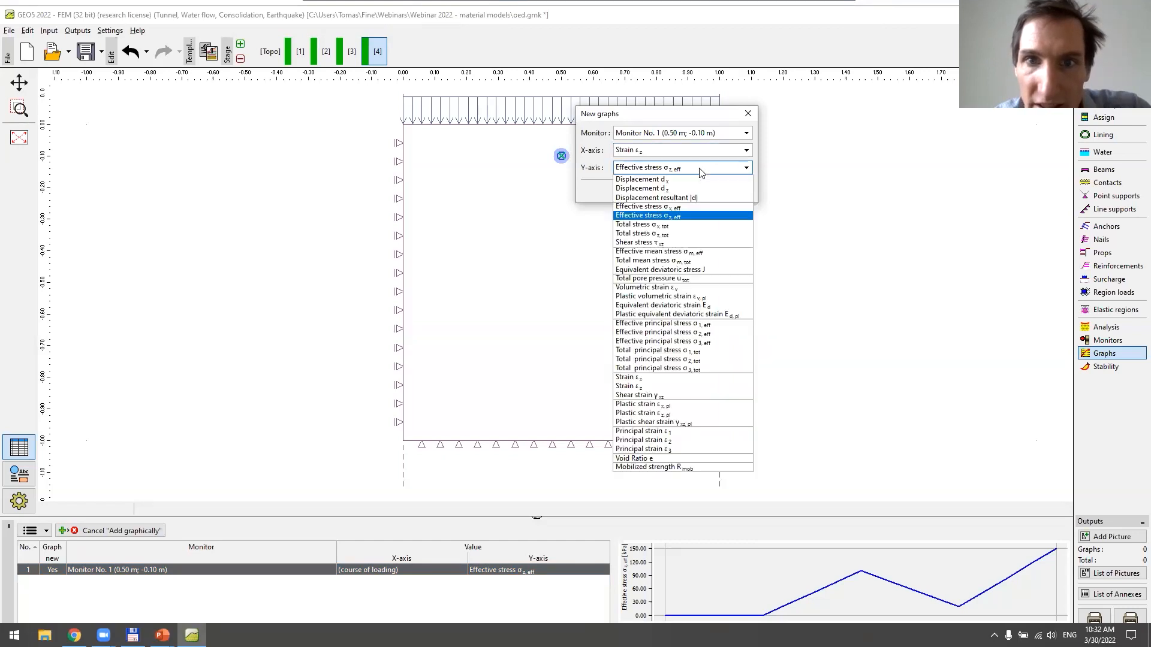
{"action": "left_click", "coordinate": [711, 221]}
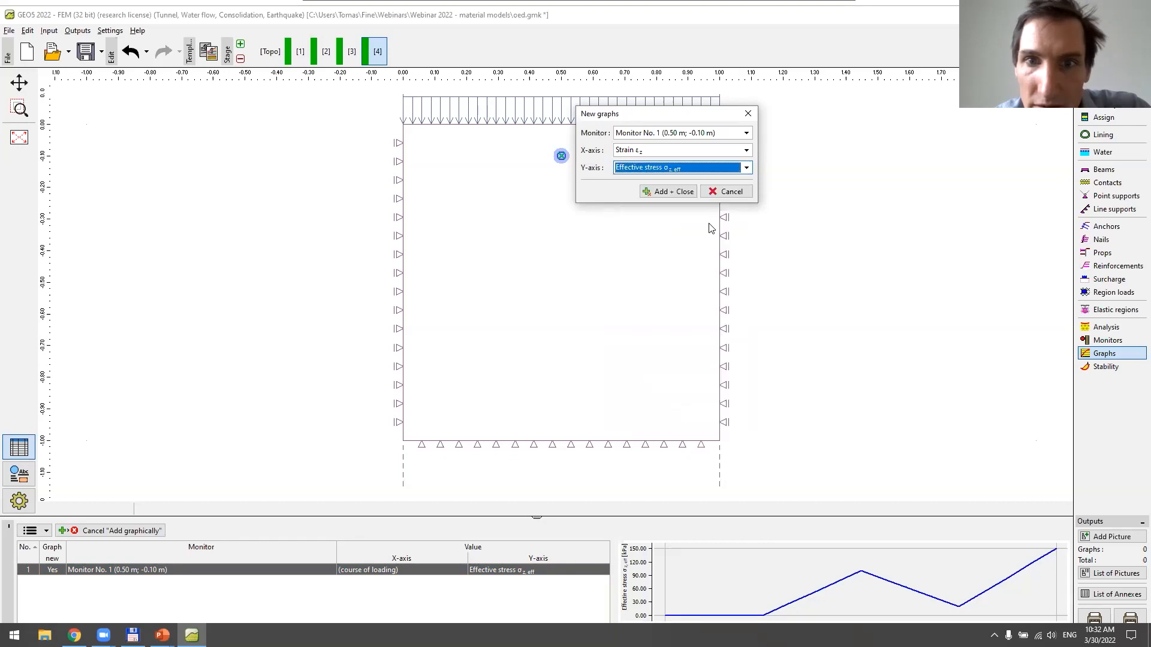
{"action": "left_click", "coordinate": [667, 191]}
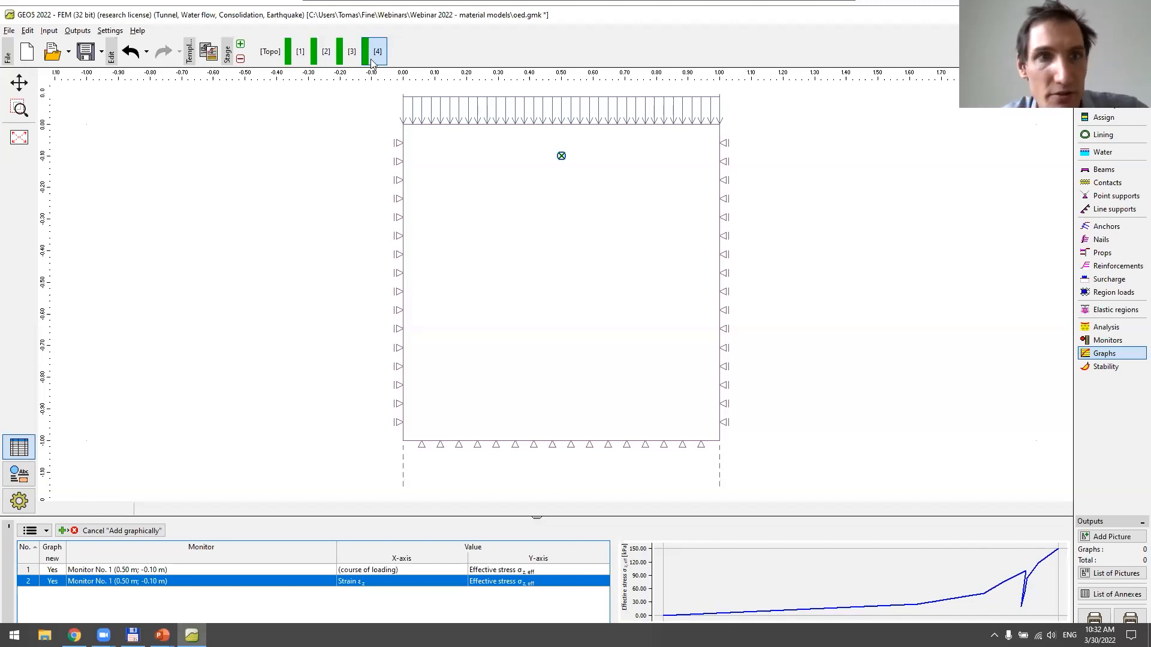
In construction stage 1, set the initial calculation step of the stress analysis settings to 0.1
{"action": "left_click", "coordinate": [296, 56]}
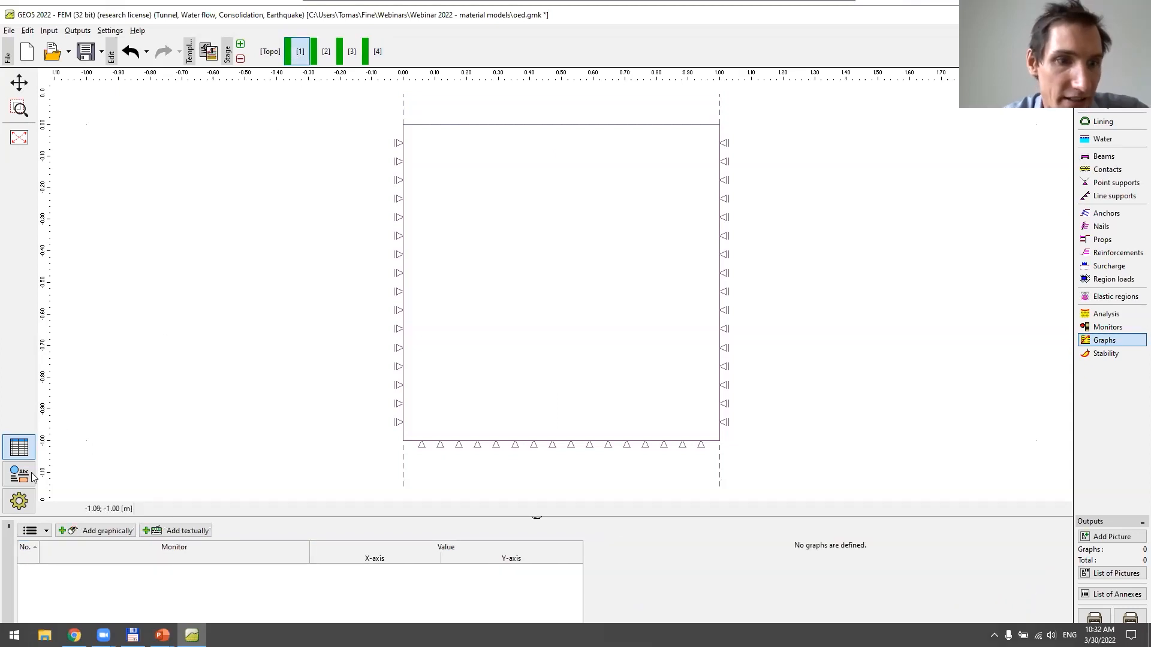
{"action": "left_click", "coordinate": [1094, 317]}
{"action": "left_click", "coordinate": [79, 566]}
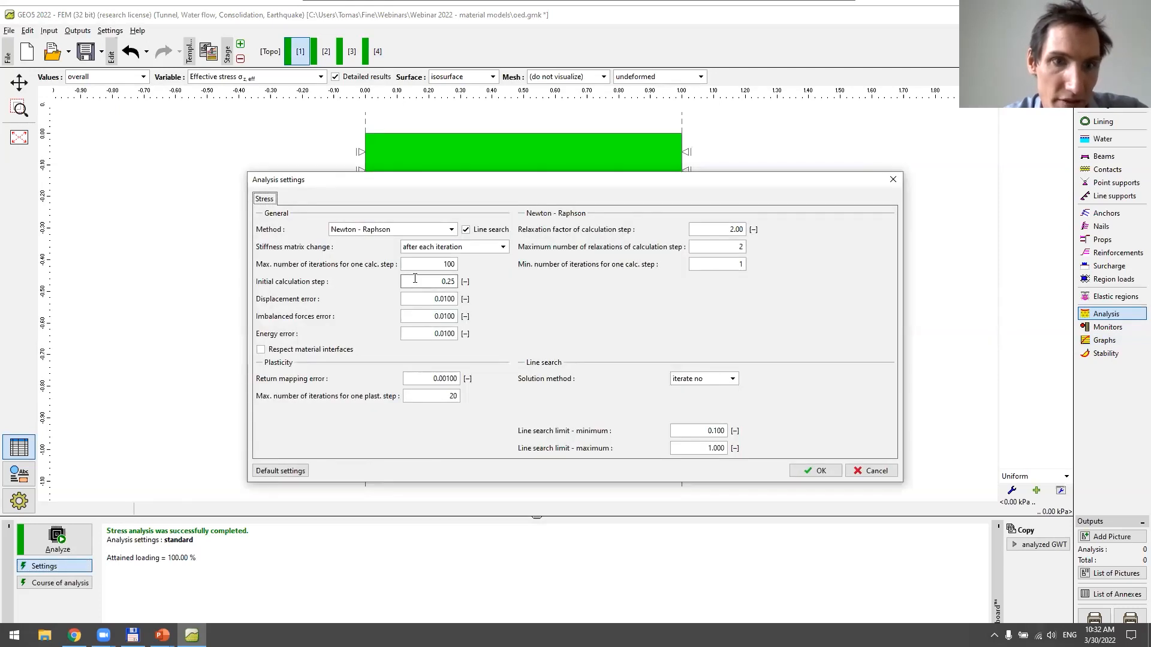
{"action": "left_click", "coordinate": [421, 280]}
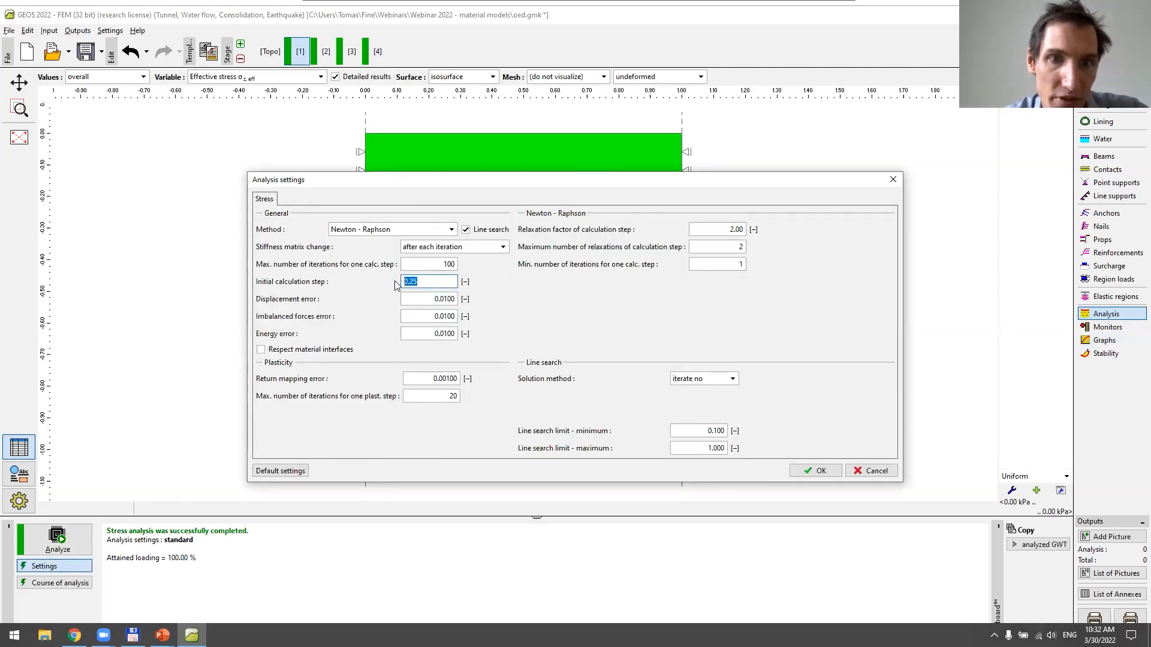
{"action": "left_click_drag", "start_coordinate": [422, 282], "coordinate": [411, 283]}
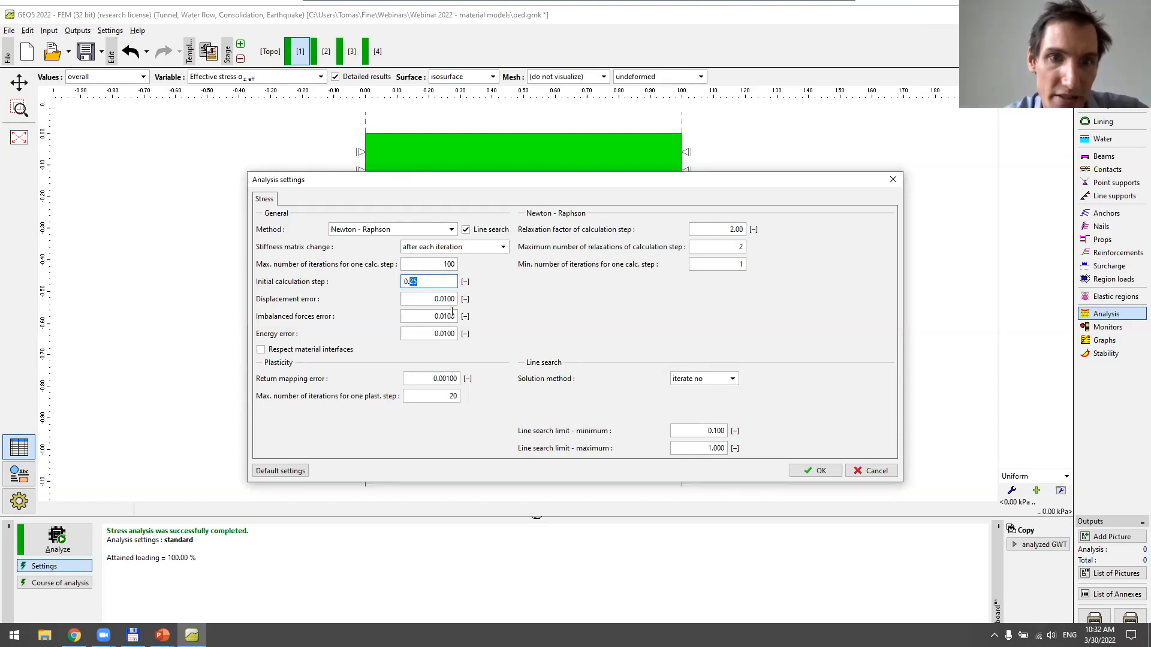
{"action": "type", "text": "1"}
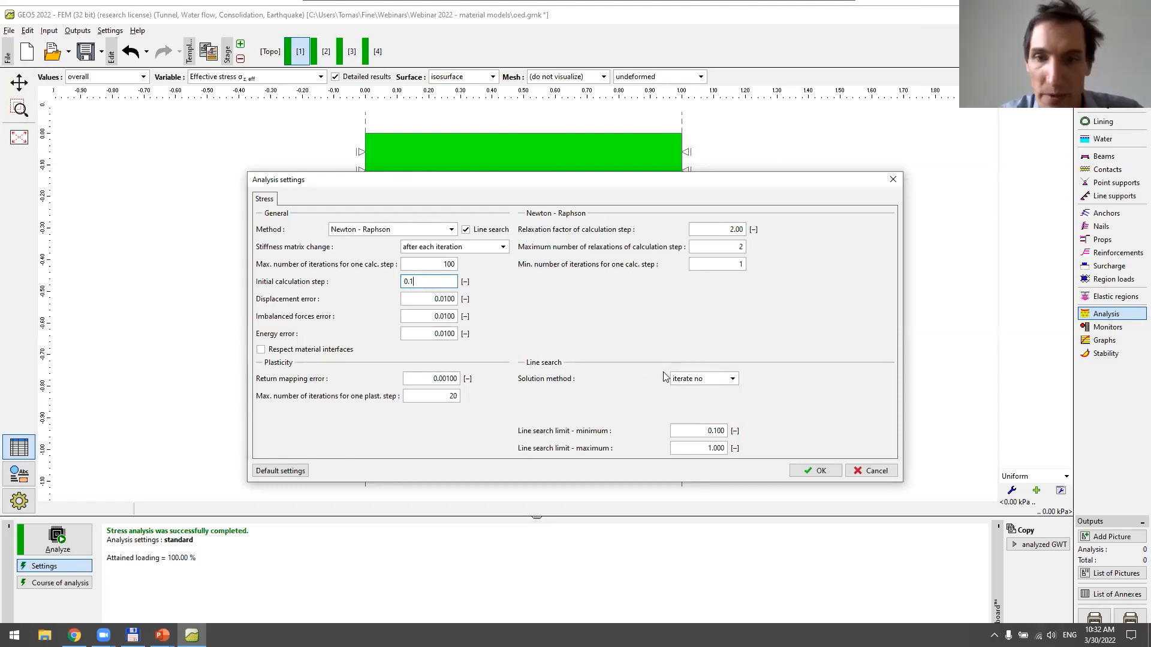
{"action": "left_click", "coordinate": [812, 471]}
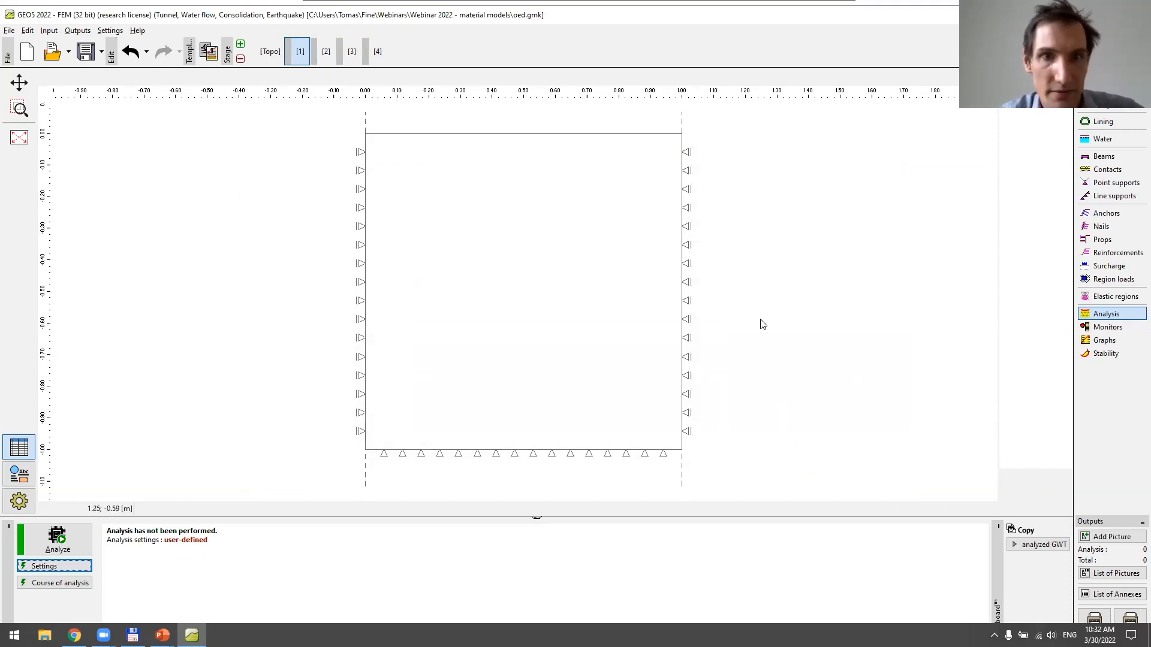
Rerun the stress analysis through construction stage 4 and display the graph of effective stress σz,eff against strain εz
{"action": "left_click", "coordinate": [378, 54]}
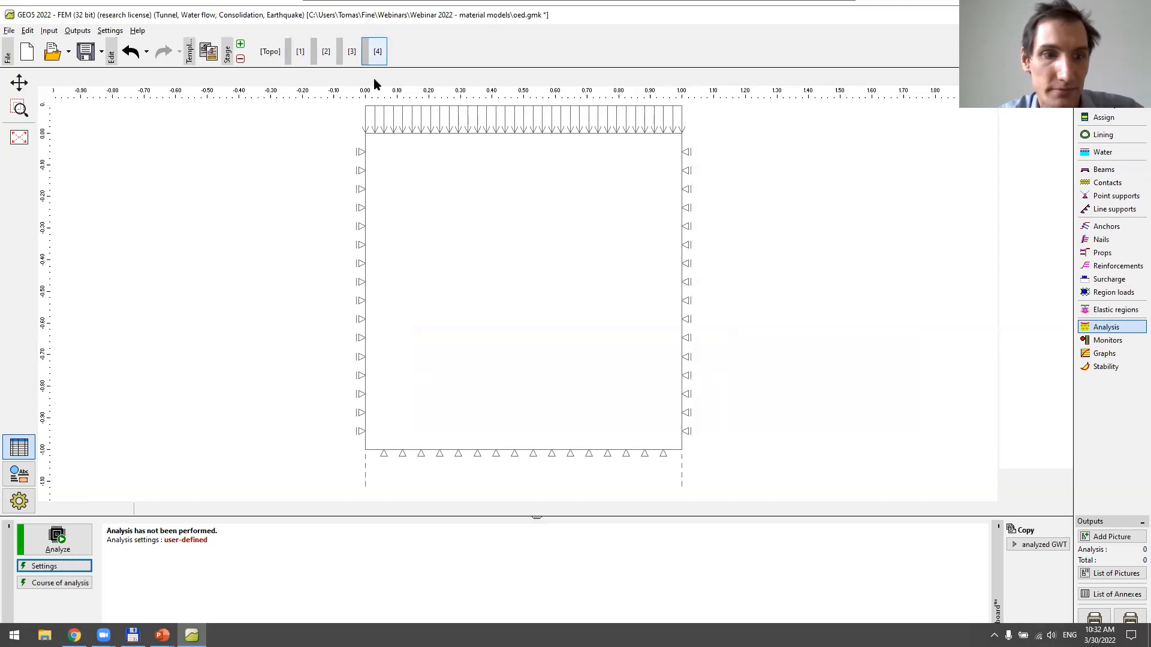
{"action": "left_click", "coordinate": [82, 543]}
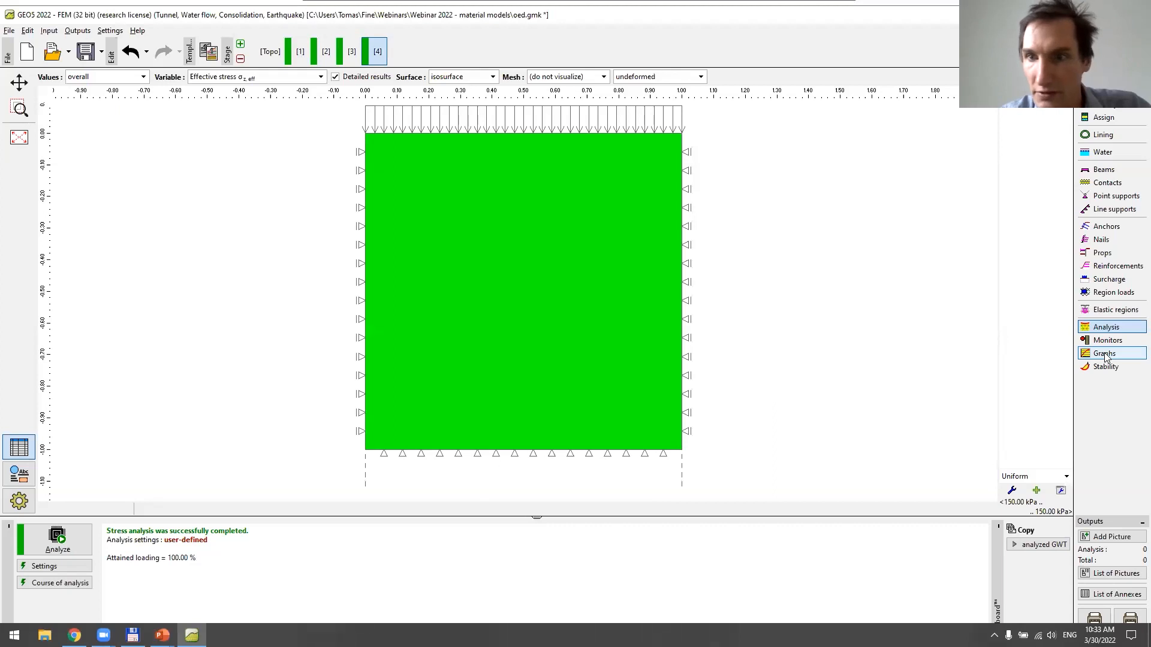
{"action": "left_click", "coordinate": [1104, 353]}
{"action": "left_click", "coordinate": [393, 582]}
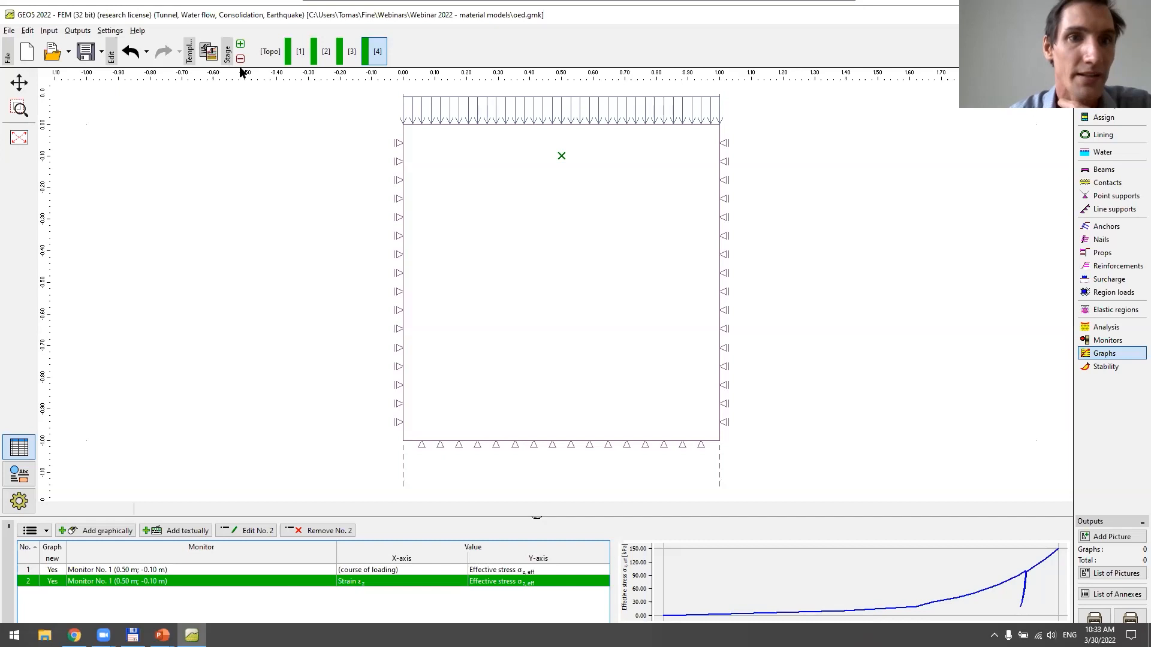
Save the project as a new GEO5 FEM file named ciup in the same folder
{"action": "left_click", "coordinate": [86, 52]}
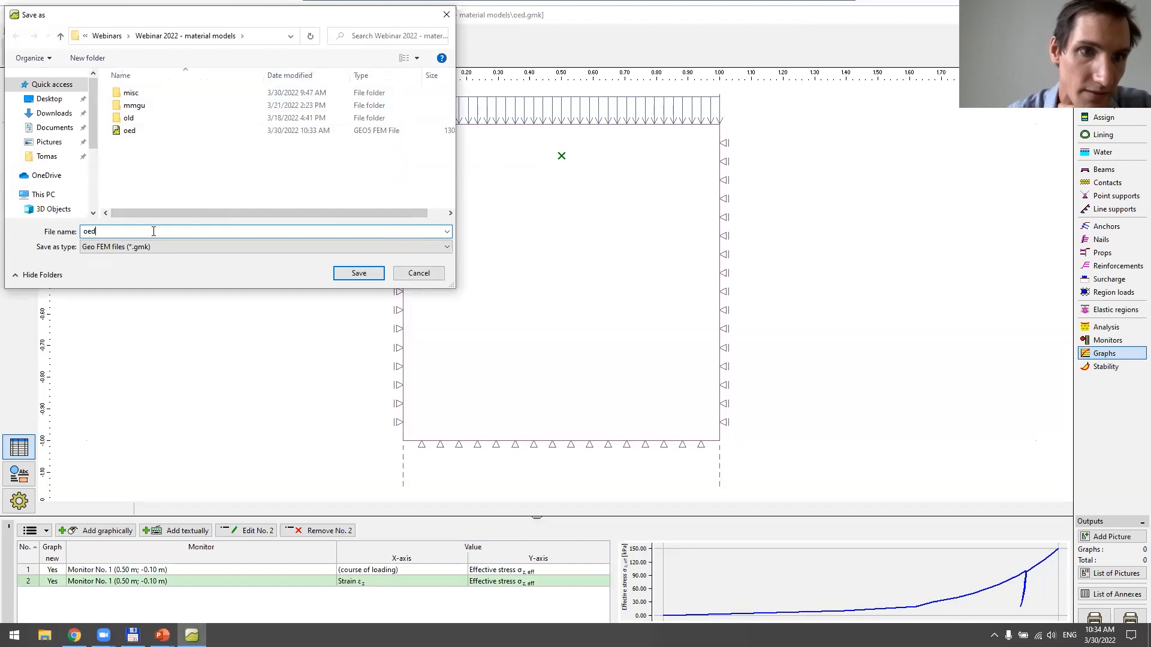
{"action": "key", "text": "BackSpace"}
{"action": "key", "text": "BackSpace"}
{"action": "key", "text": "BackSpace"}
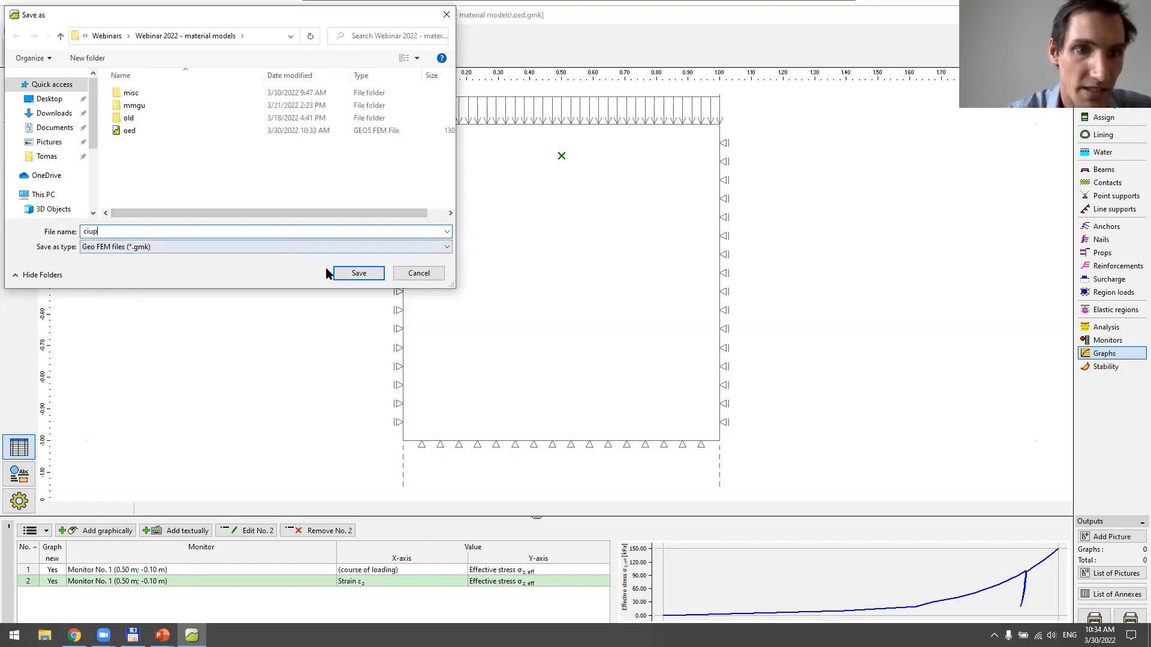
{"action": "left_click", "coordinate": [356, 275]}
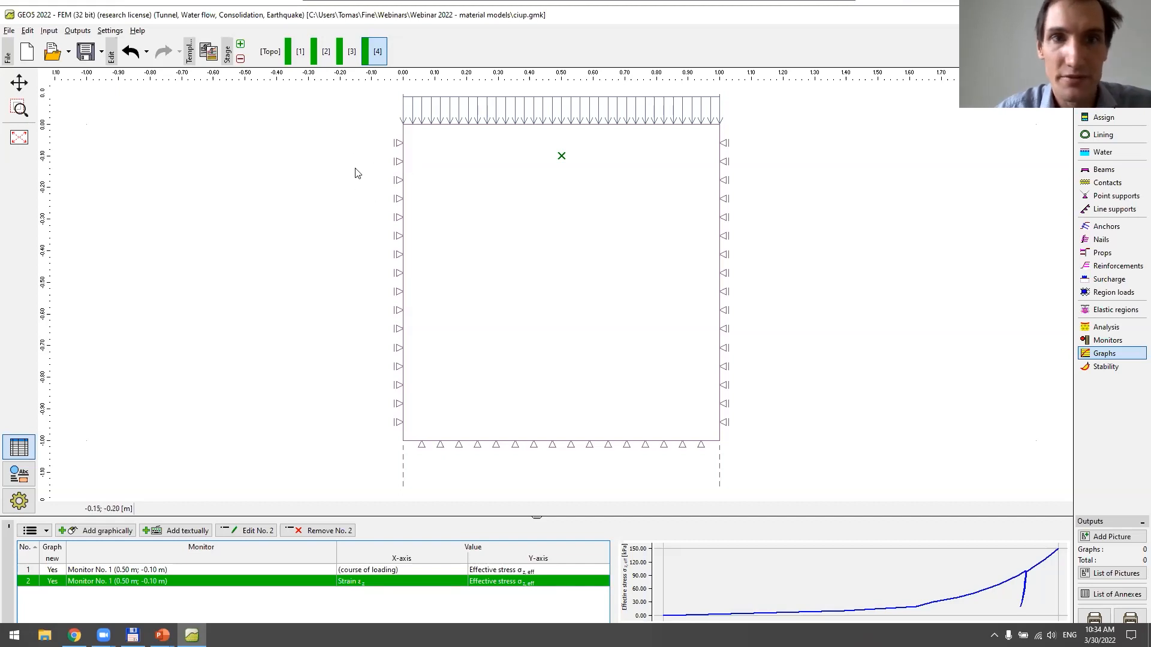
Switch the project's task geometry to axial symmetry, accepting the loss of tunnel mode, and enable advanced mesh generating parameters
{"action": "left_click", "coordinate": [272, 57]}
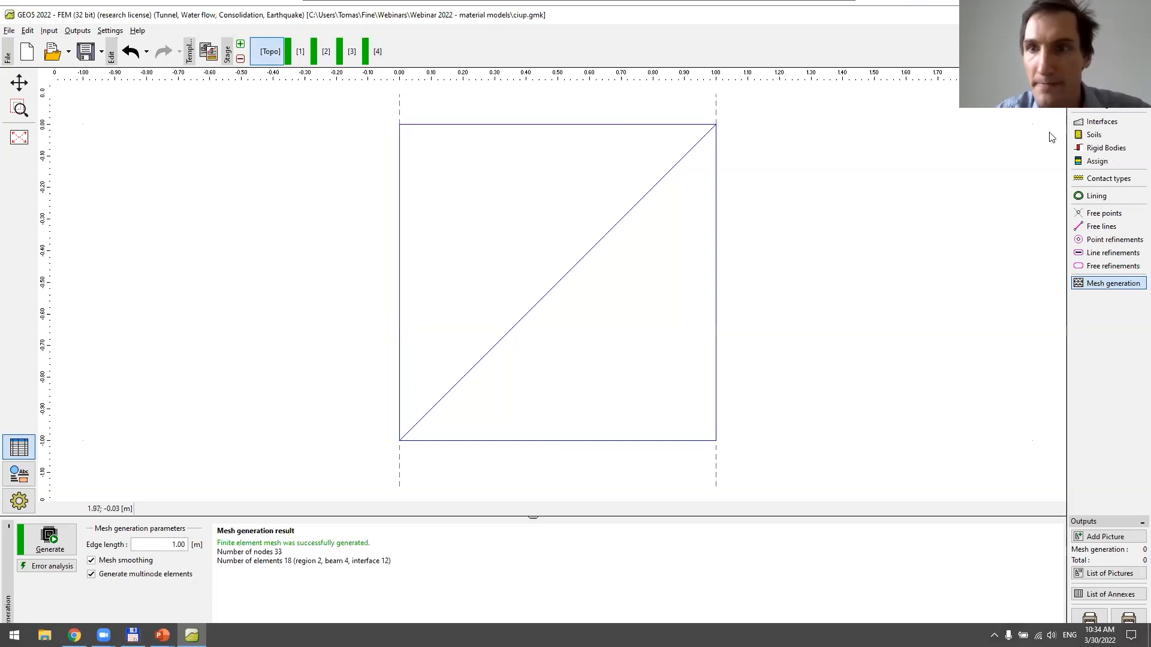
{"action": "left_click", "coordinate": [1112, 109]}
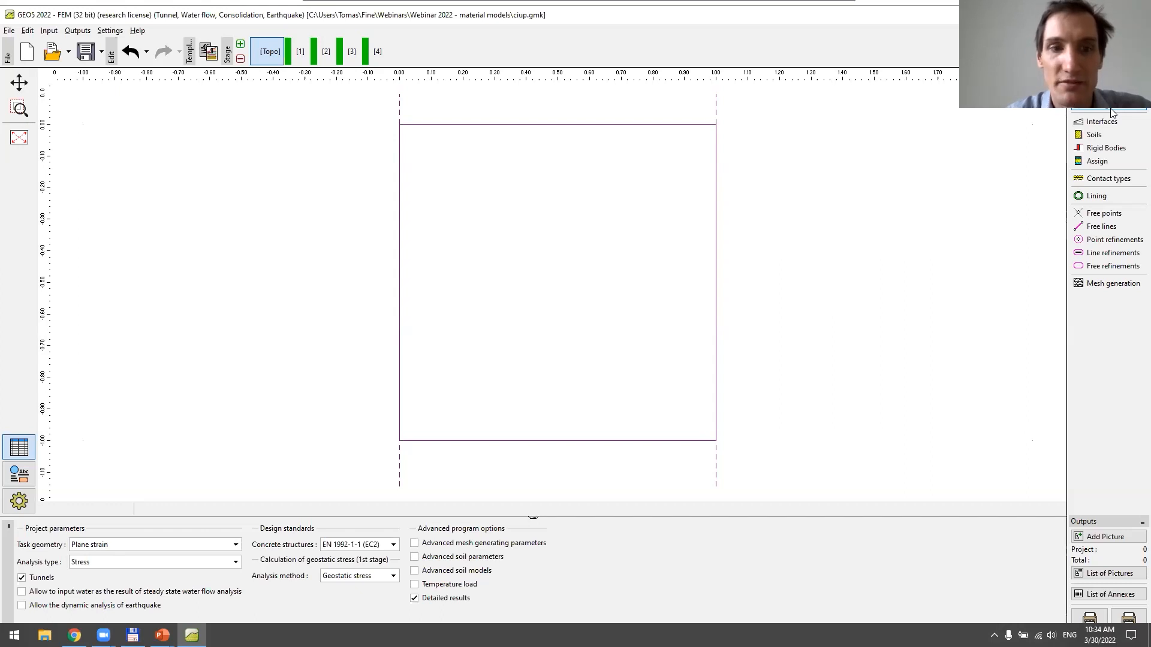
{"action": "left_click", "coordinate": [196, 546]}
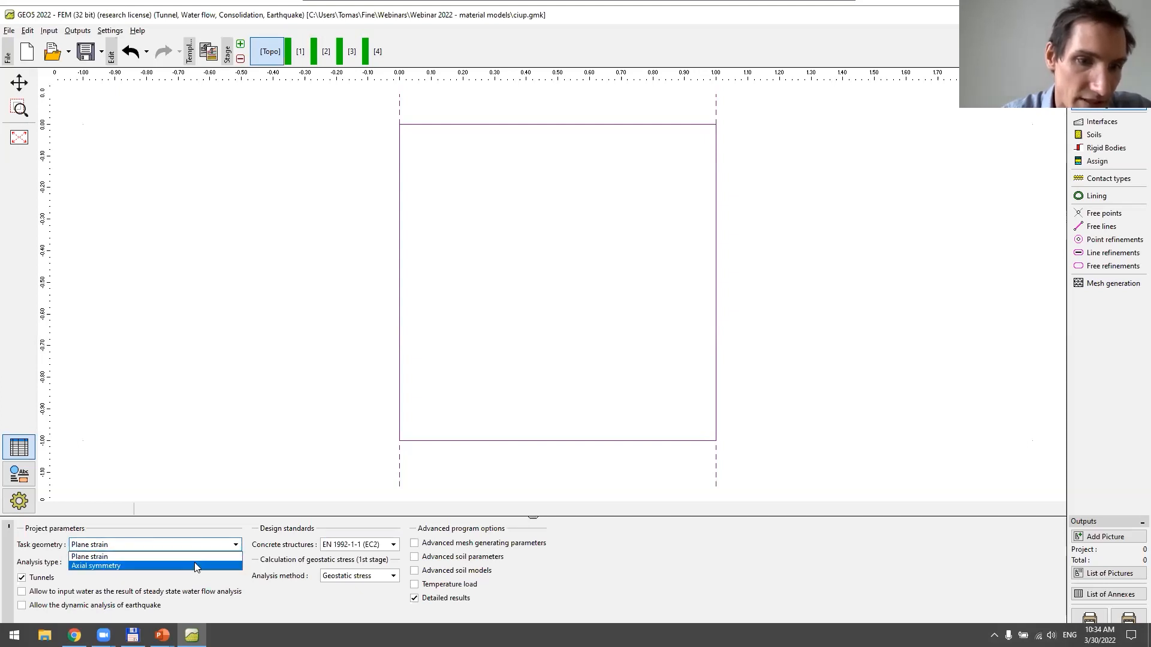
{"action": "left_click", "coordinate": [194, 563]}
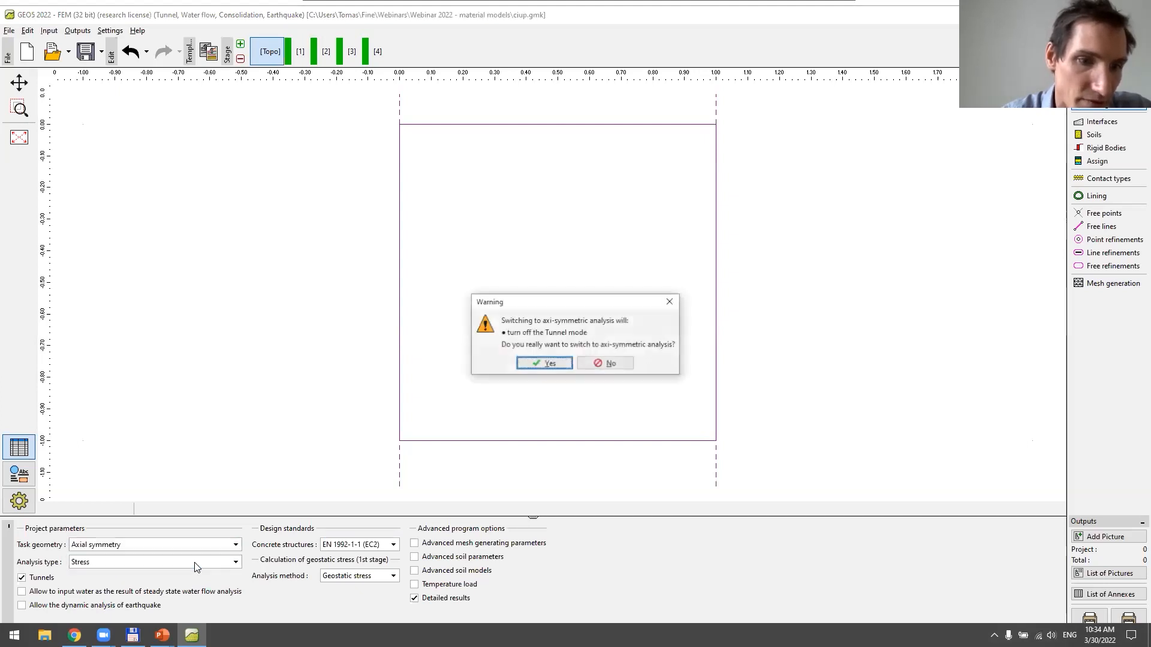
{"action": "left_click", "coordinate": [536, 364]}
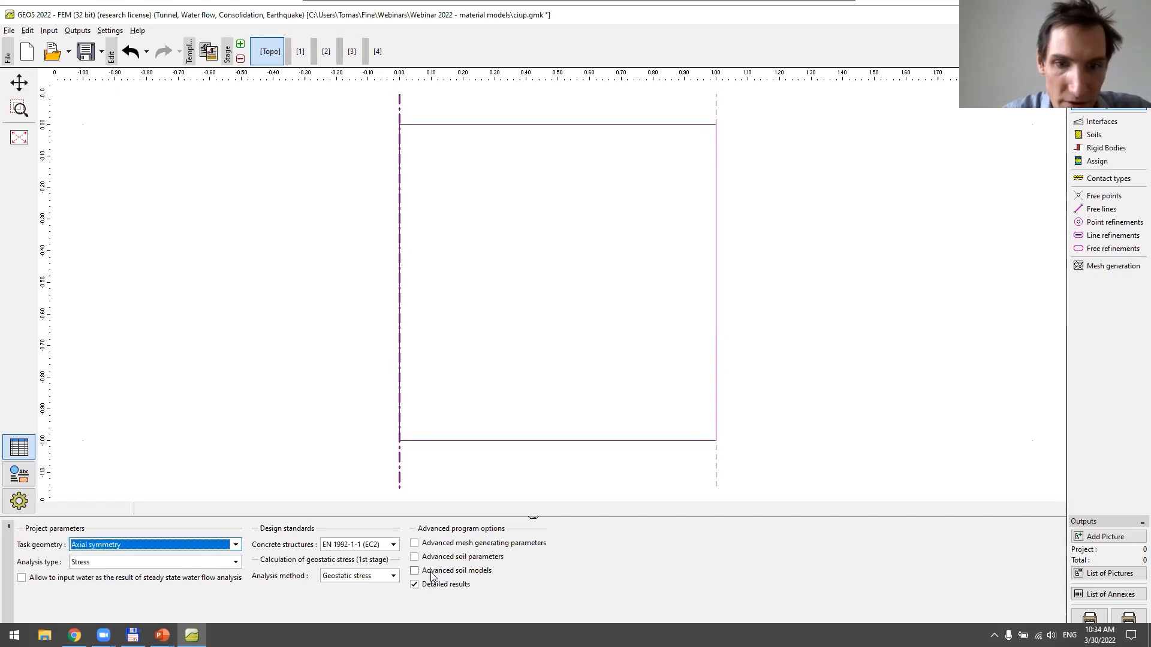
{"action": "left_click", "coordinate": [415, 543]}
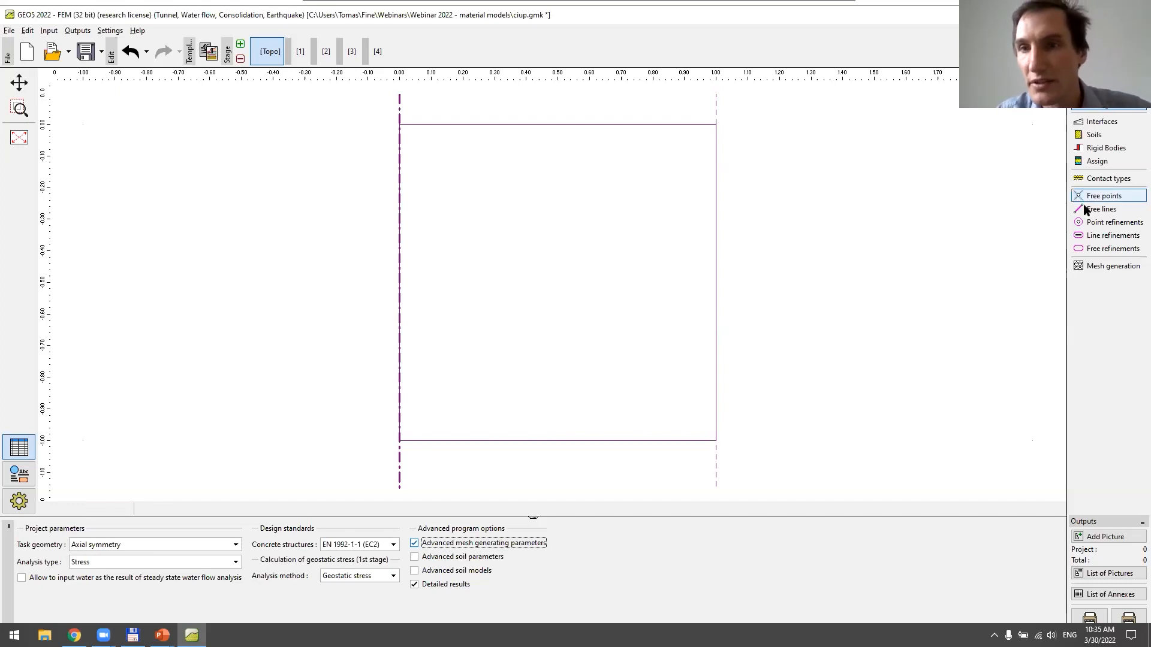
Turn off multinode elements, keep mesh smoothing on, and regenerate the finite element mesh
{"action": "left_click", "coordinate": [1102, 267]}
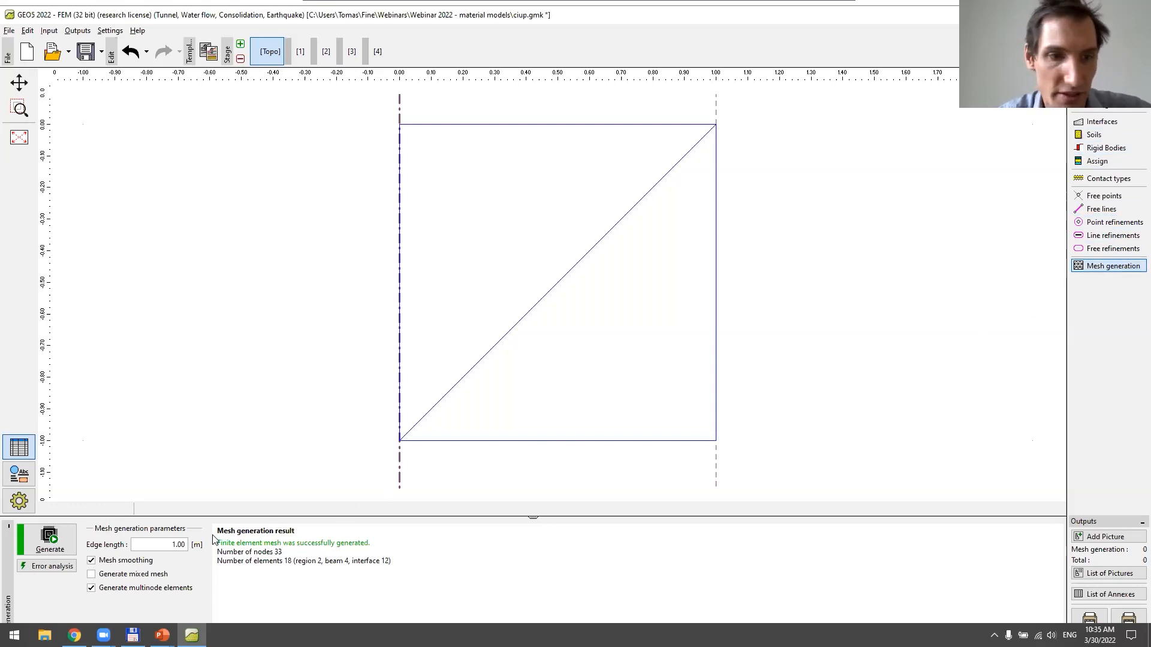
{"action": "left_click", "coordinate": [91, 589]}
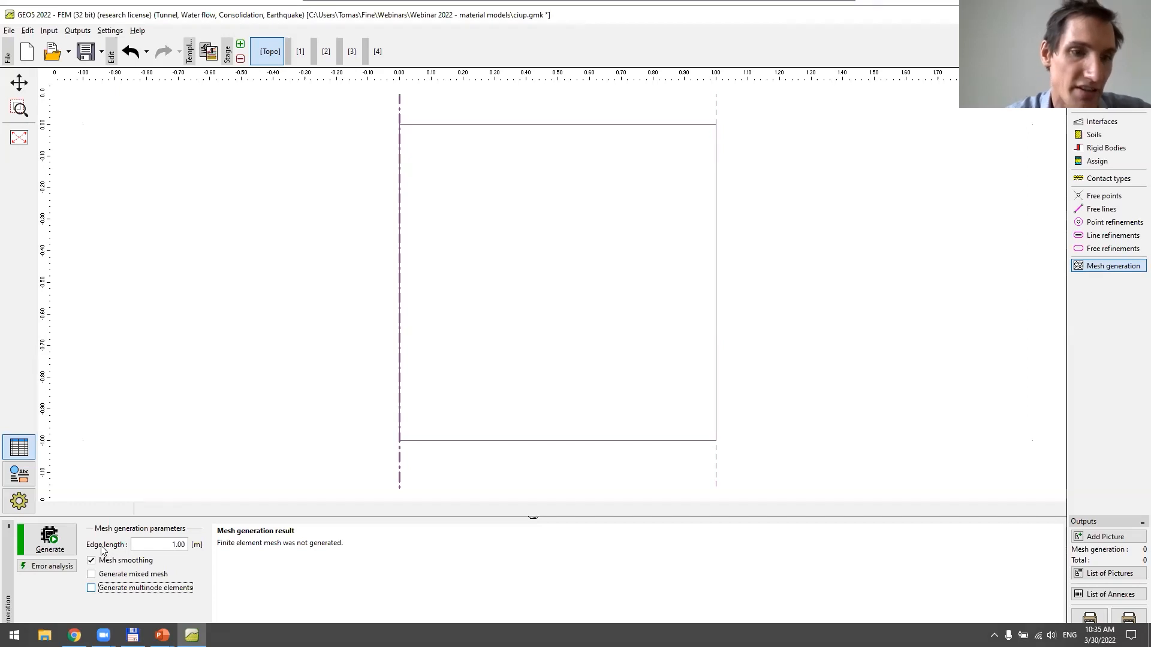
{"action": "left_click", "coordinate": [91, 560]}
{"action": "left_click", "coordinate": [50, 539]}
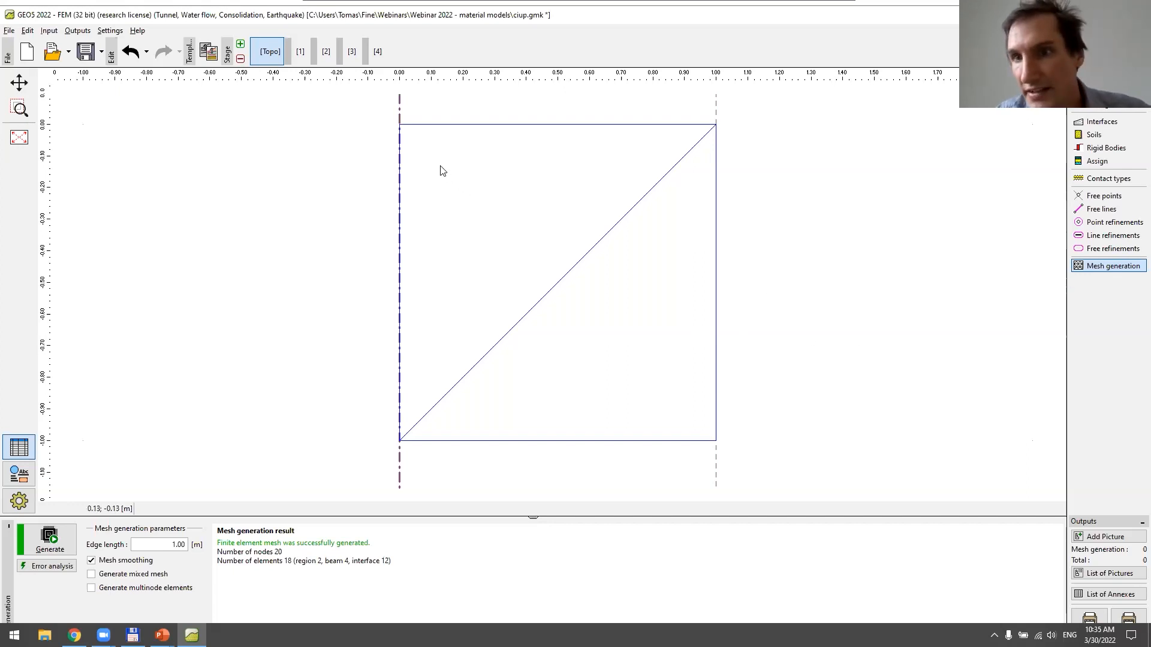
Check the soil assignment in the topology and stage 1, and turn off automatic line supports on the project boundaries in stage 1
{"action": "left_click", "coordinate": [1096, 160]}
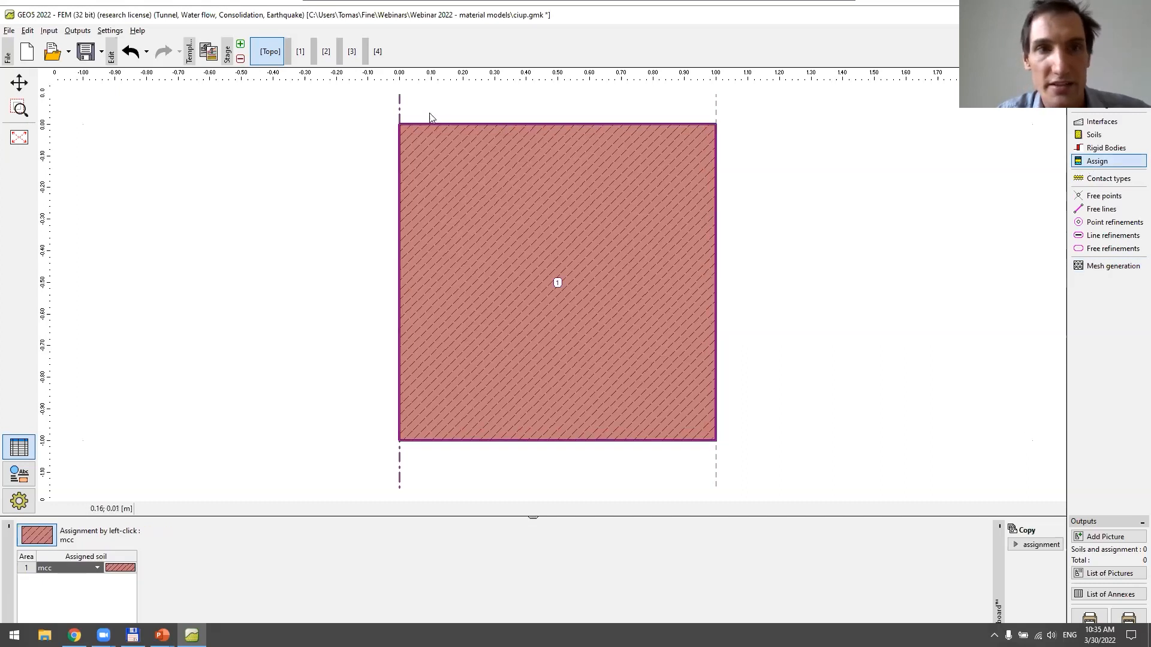
{"action": "left_click", "coordinate": [301, 51]}
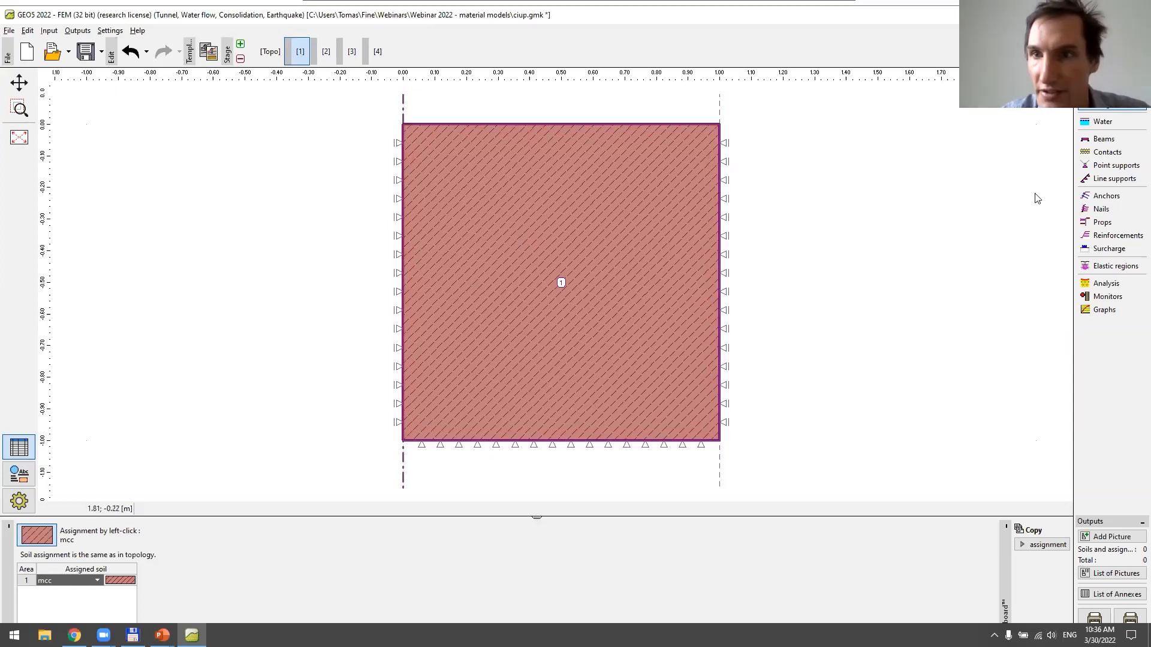
{"action": "left_click", "coordinate": [1115, 179]}
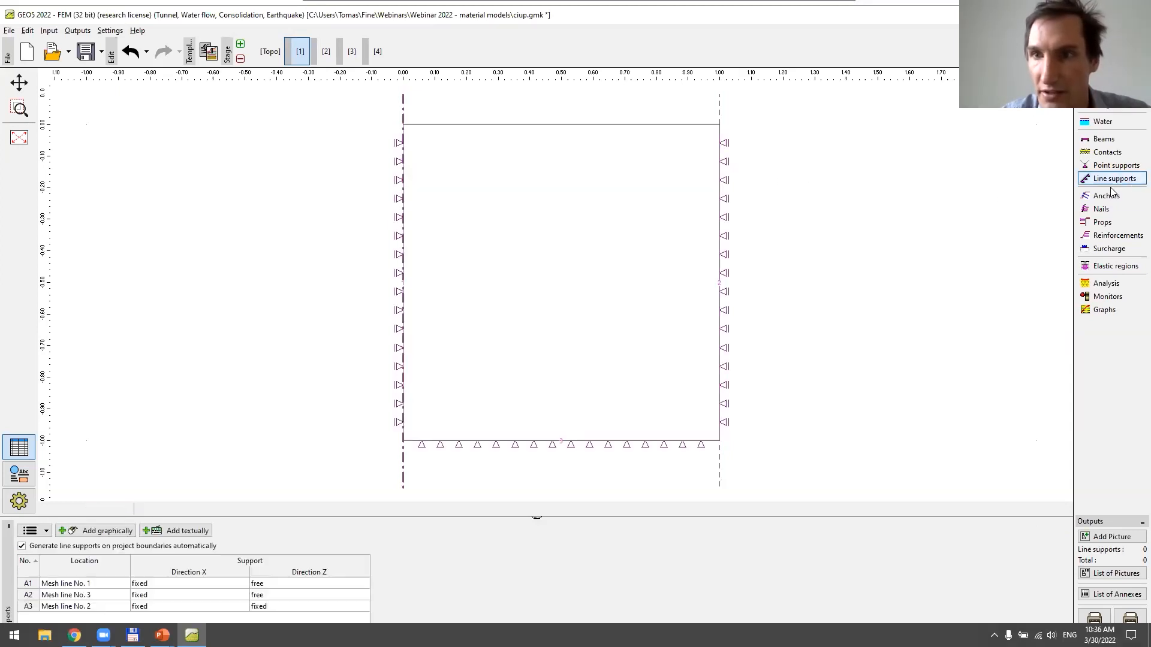
{"action": "left_click", "coordinate": [55, 549]}
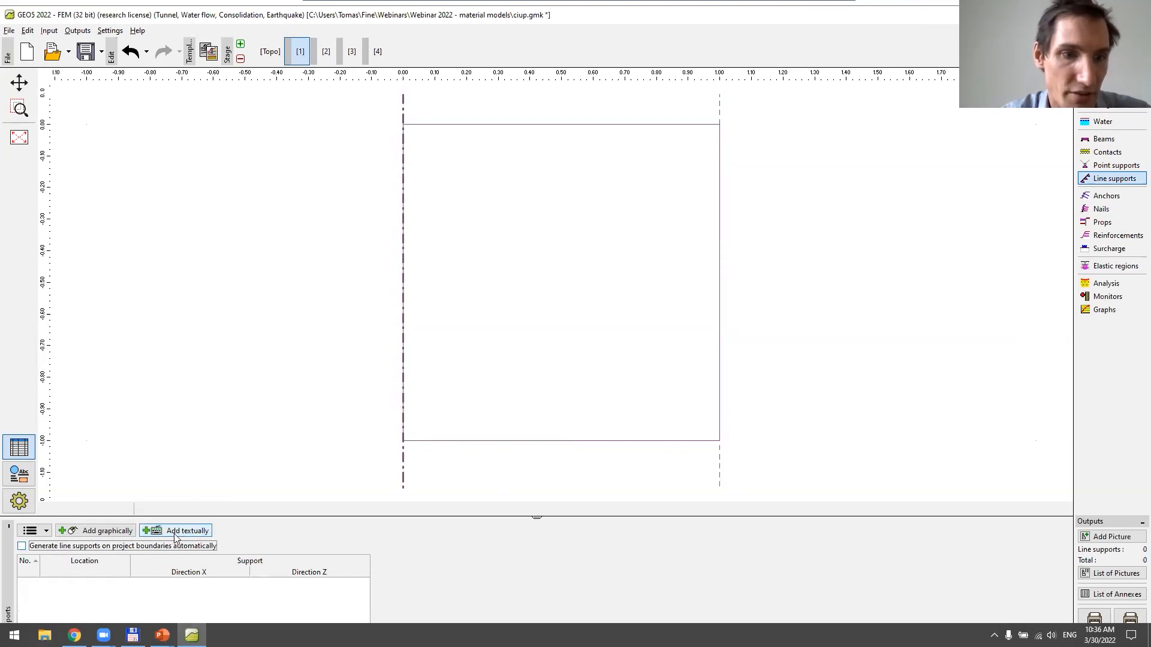
Add a line support on the mesh line along the symmetry axis, fixed in direction X and free in direction Z
{"action": "left_click", "coordinate": [114, 532]}
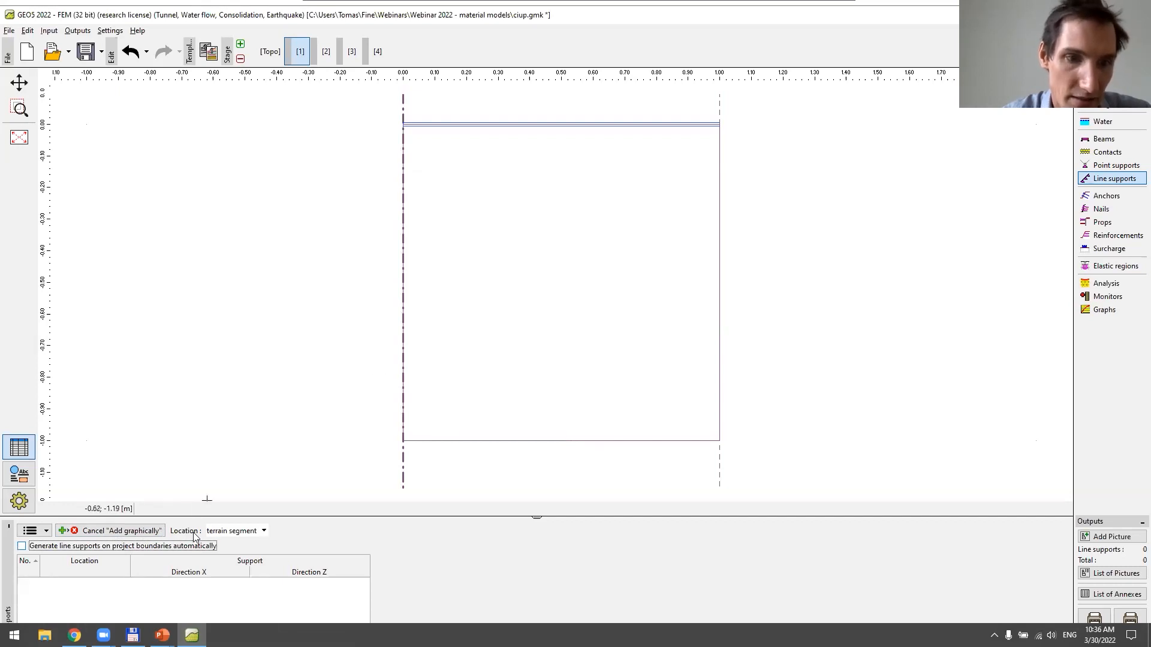
{"action": "left_click", "coordinate": [222, 533]}
{"action": "left_click", "coordinate": [227, 553]}
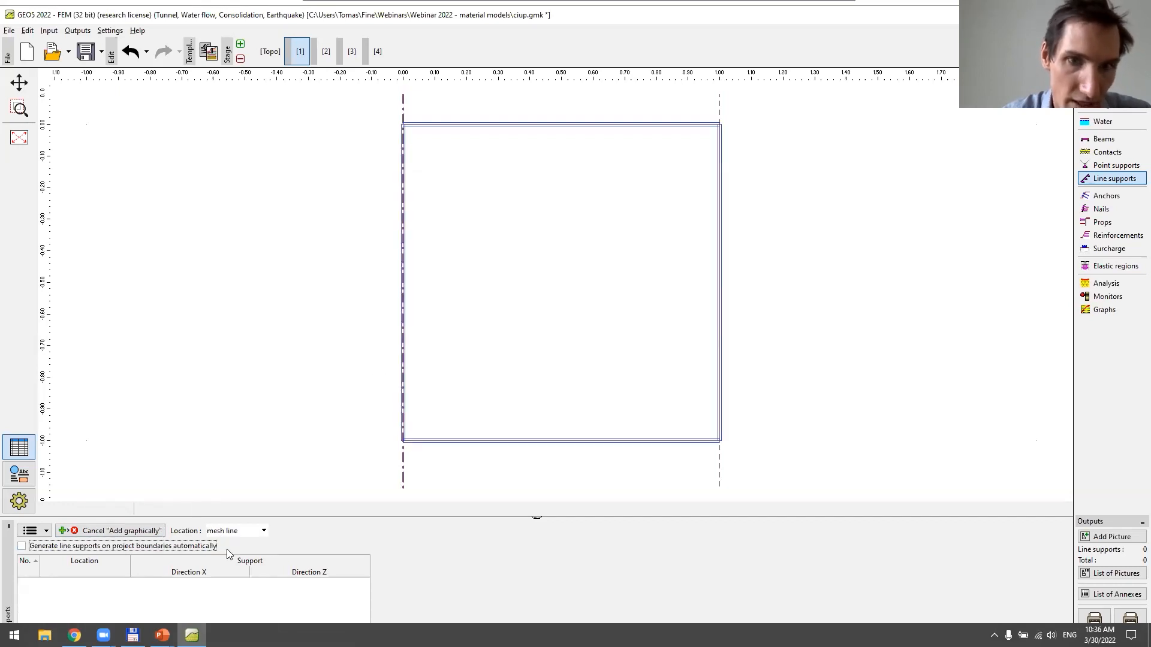
{"action": "left_click", "coordinate": [404, 397]}
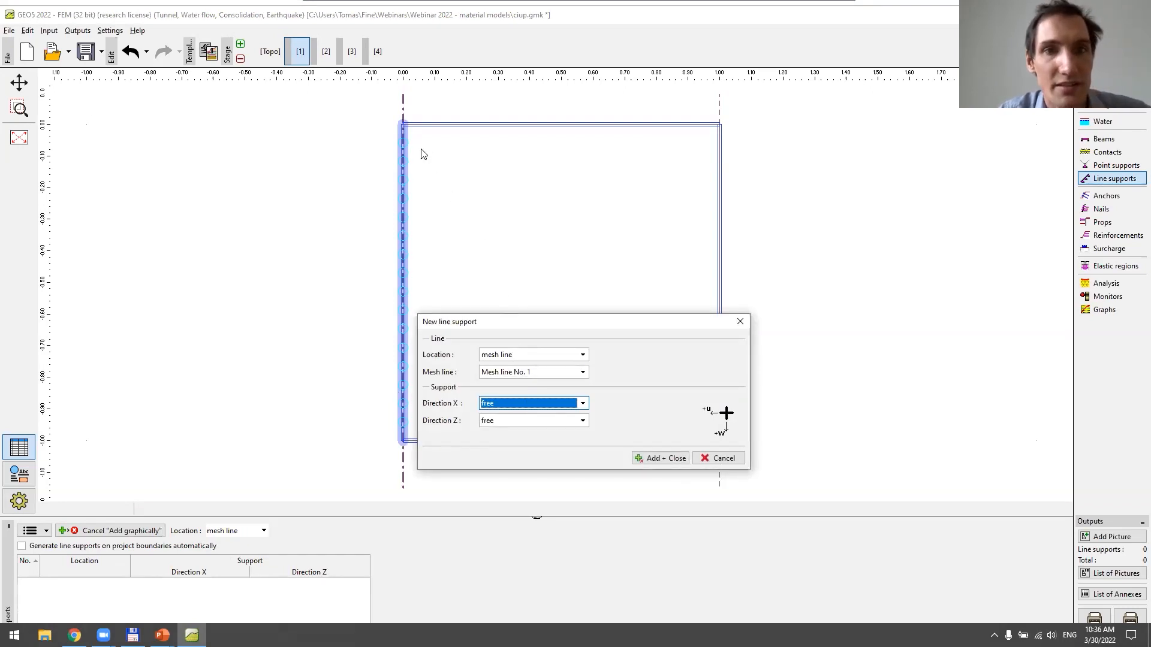
{"action": "left_click", "coordinate": [508, 405]}
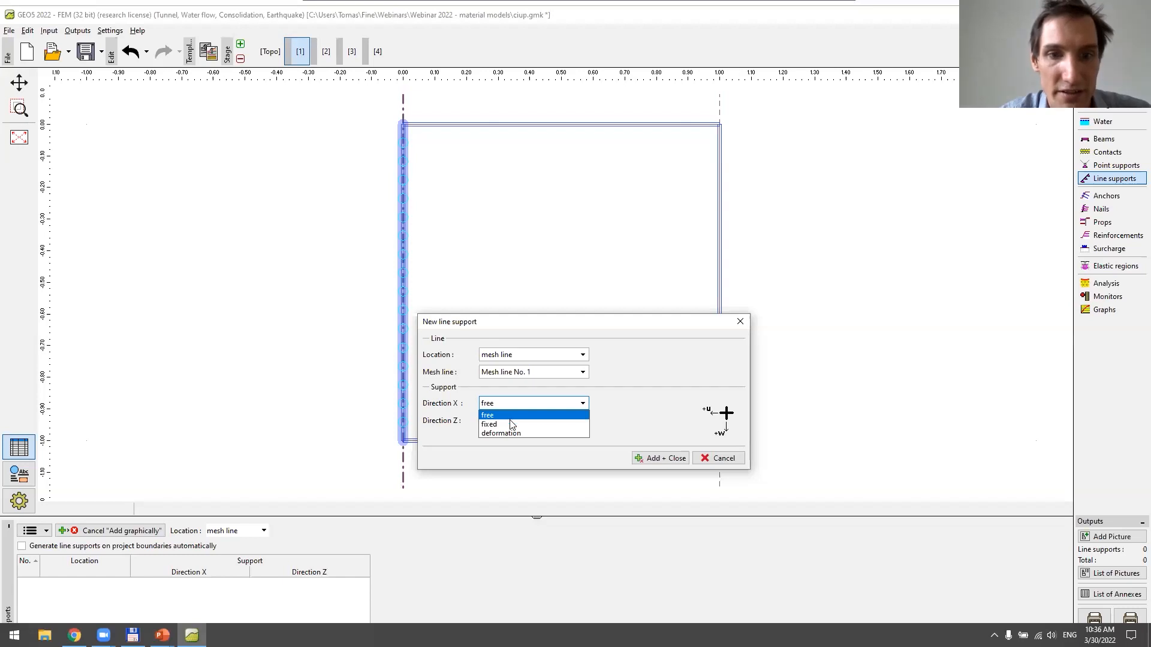
{"action": "left_click", "coordinate": [512, 424]}
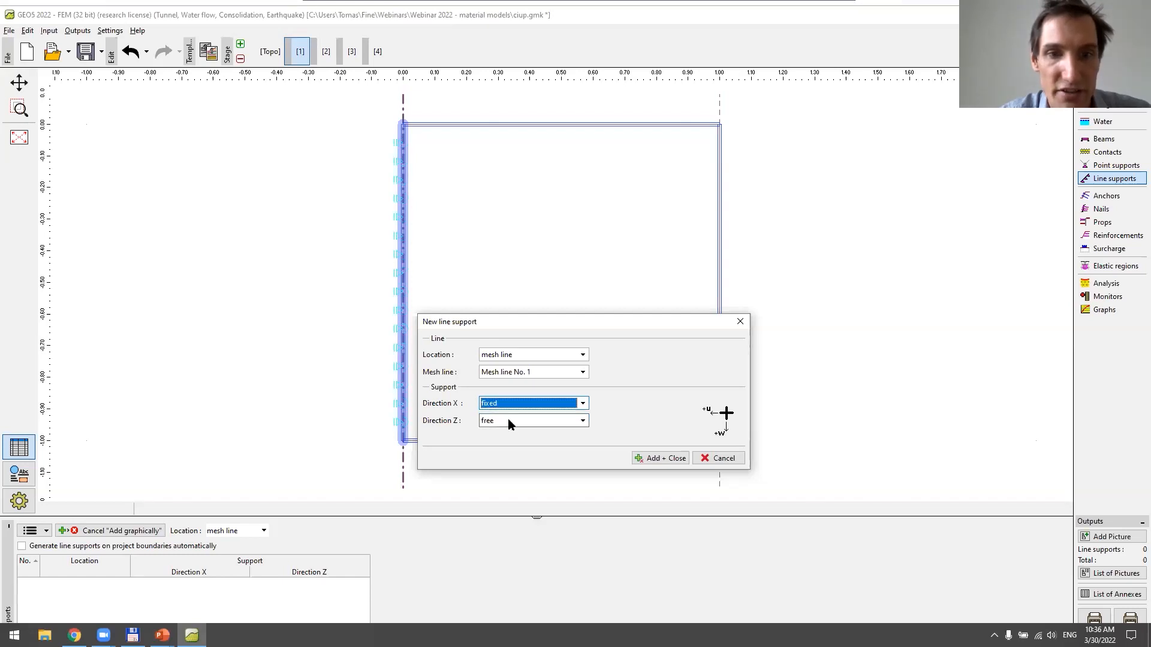
{"action": "left_click", "coordinate": [672, 460]}
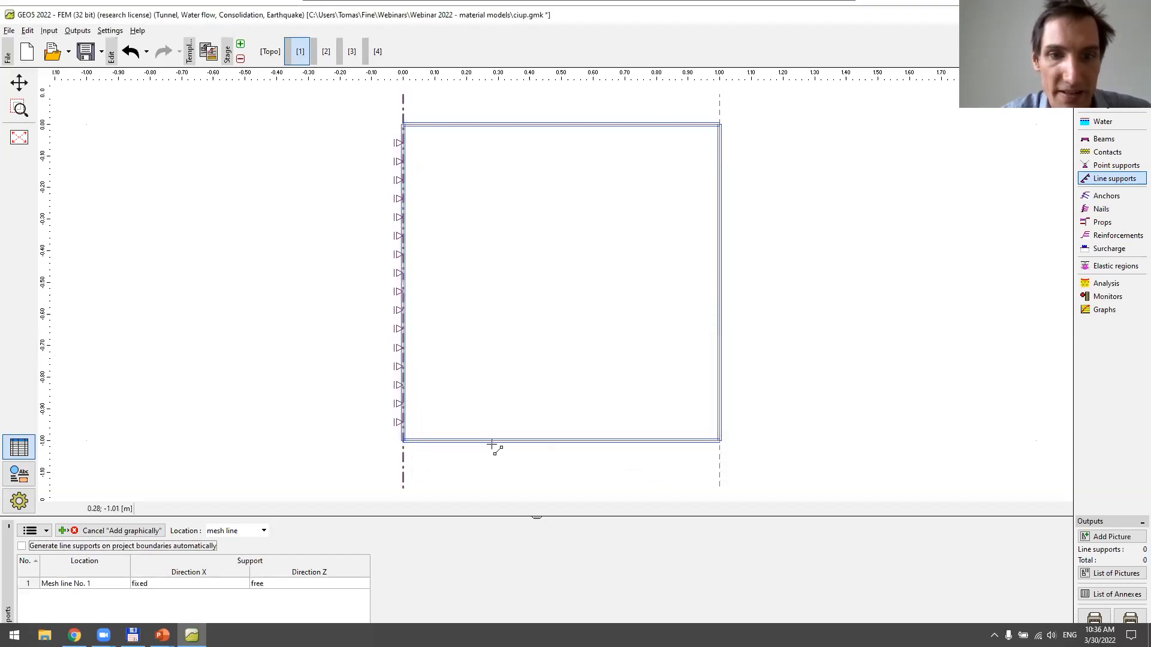
Add a line support on the model's bottom mesh line, free in direction X and fixed in direction Z
{"action": "left_click", "coordinate": [498, 444]}
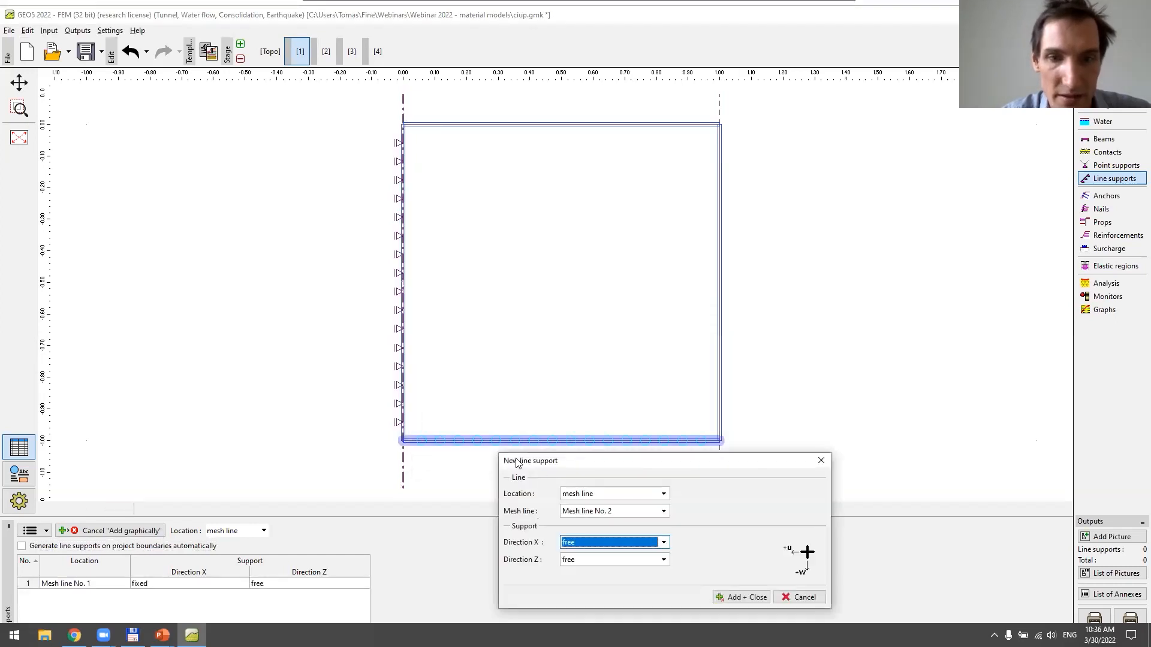
{"action": "left_click", "coordinate": [597, 559]}
{"action": "left_click", "coordinate": [597, 580]}
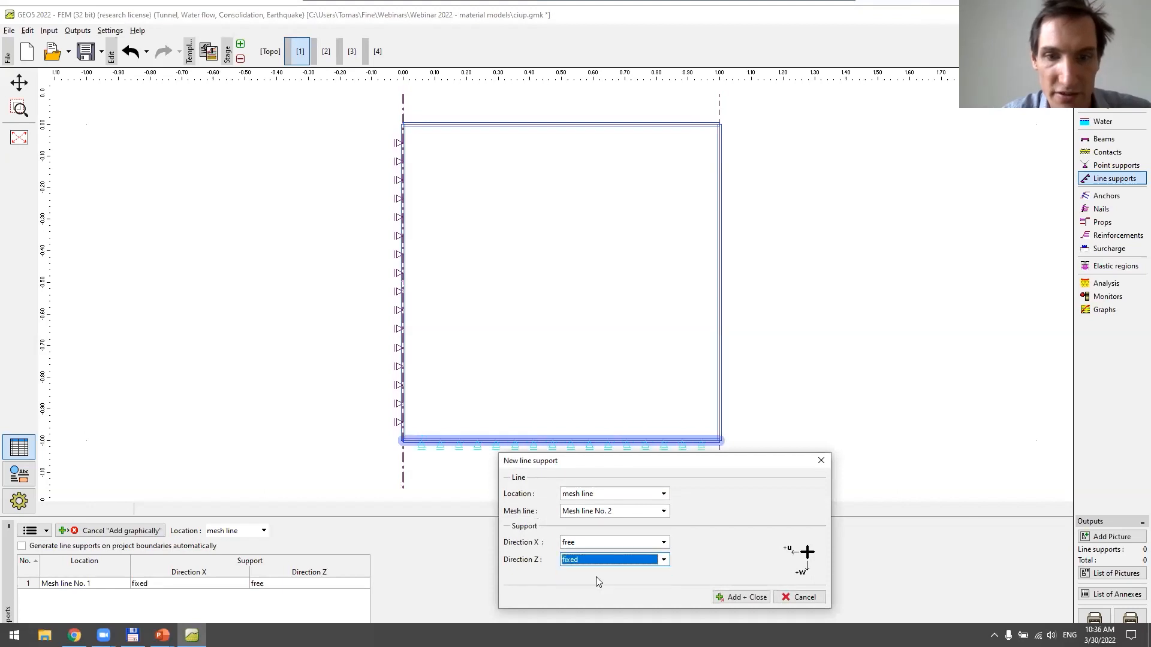
{"action": "left_click", "coordinate": [717, 597]}
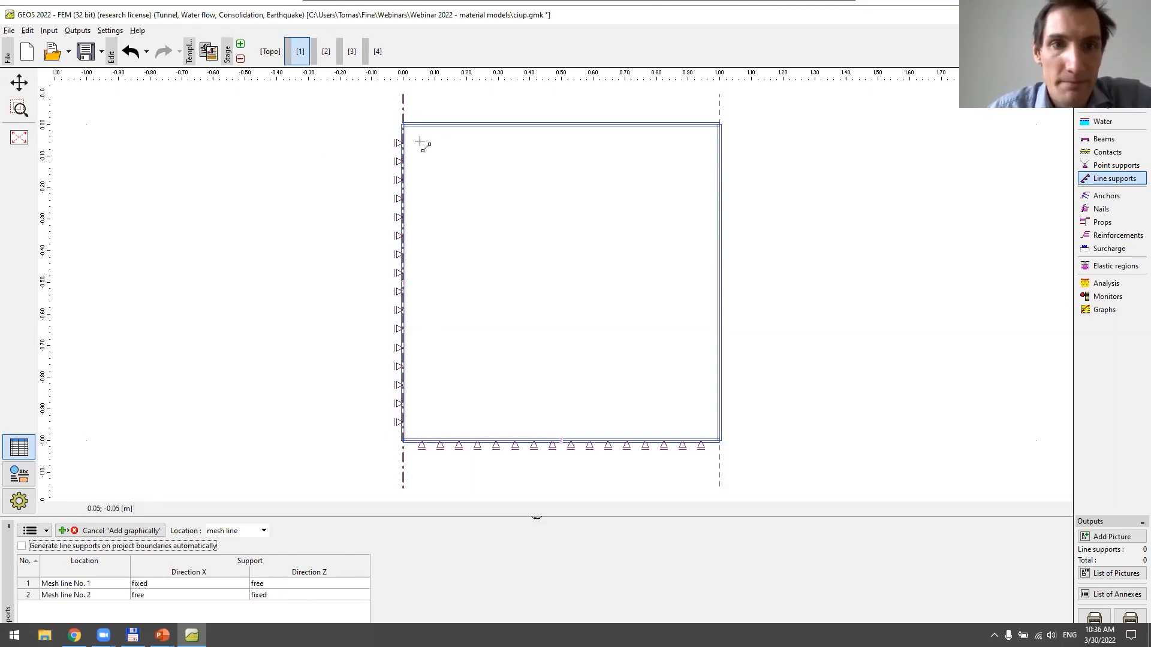
Run the analysis of stage 1 and display the effective mean stress over the model
{"action": "left_click", "coordinate": [1127, 286]}
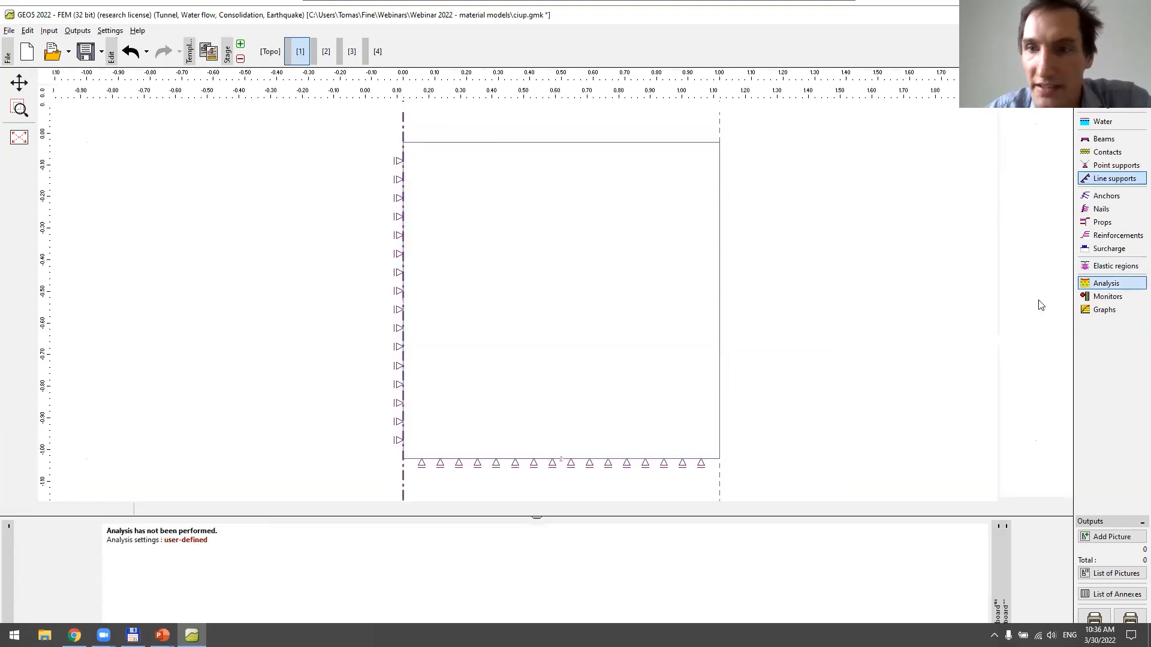
{"action": "left_click", "coordinate": [85, 538]}
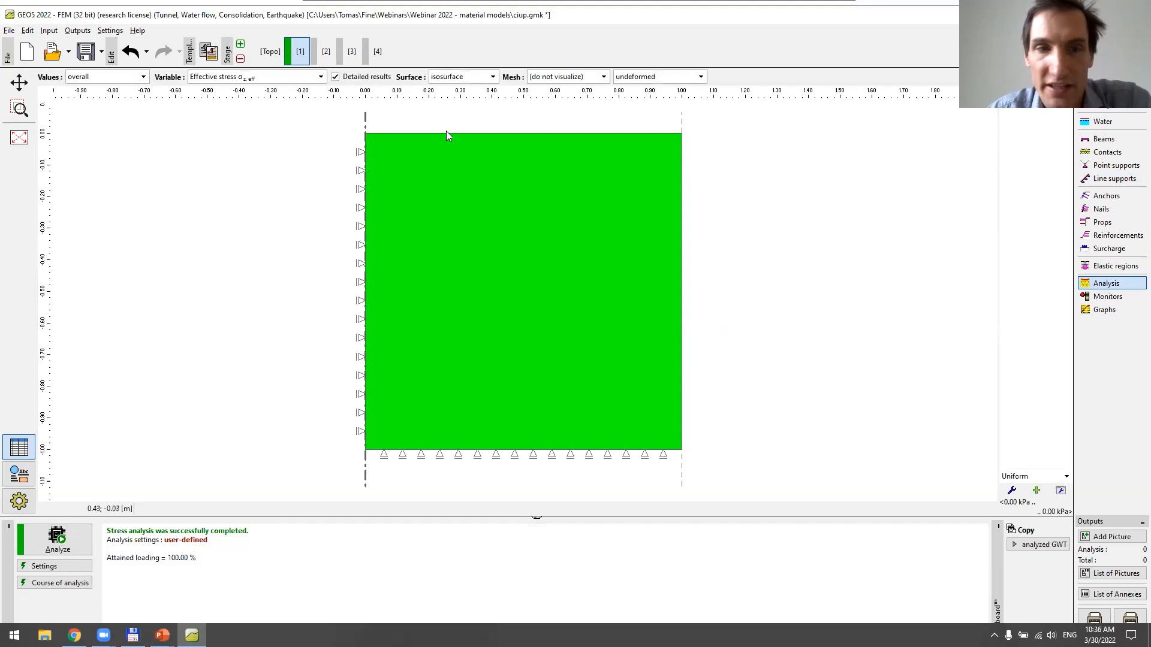
{"action": "left_click", "coordinate": [304, 77]}
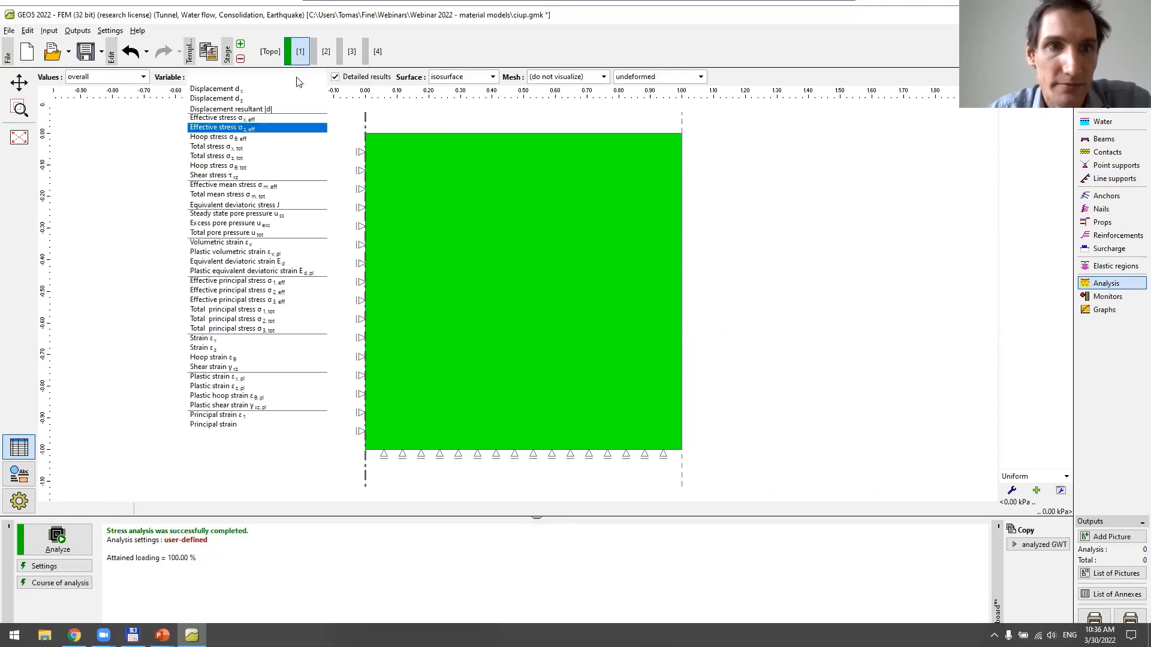
{"action": "left_click", "coordinate": [295, 186]}
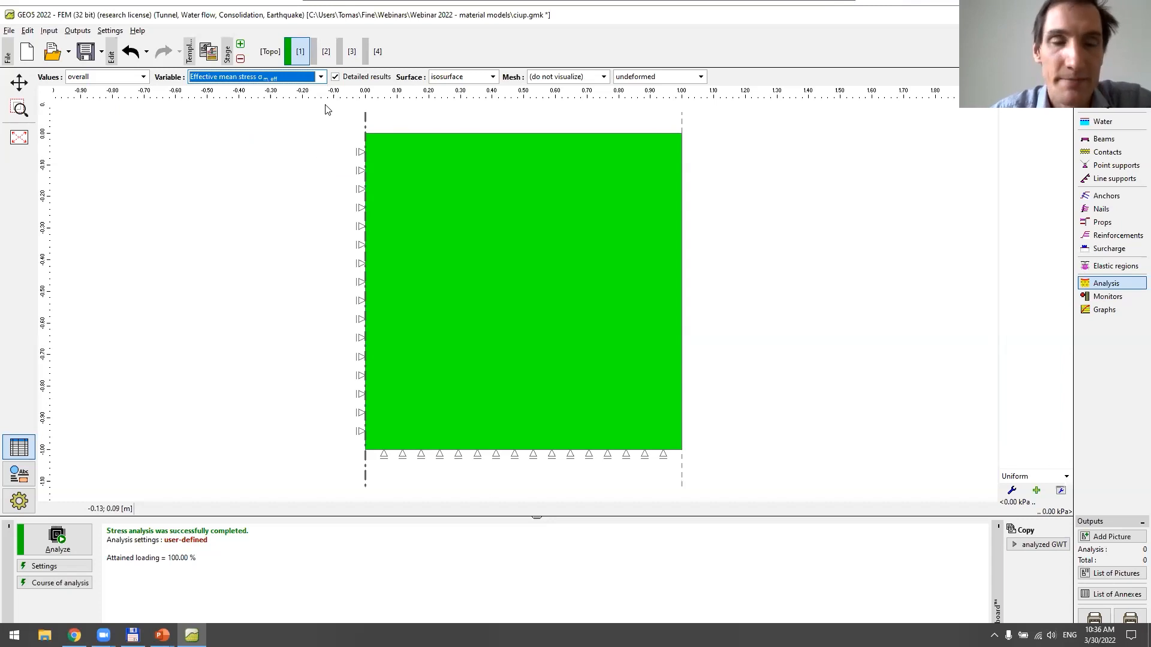
Remove construction stages 4, 3 and 2, and add a fresh stage 2 that carries over the stage 1 supports
{"action": "left_click", "coordinate": [326, 54]}
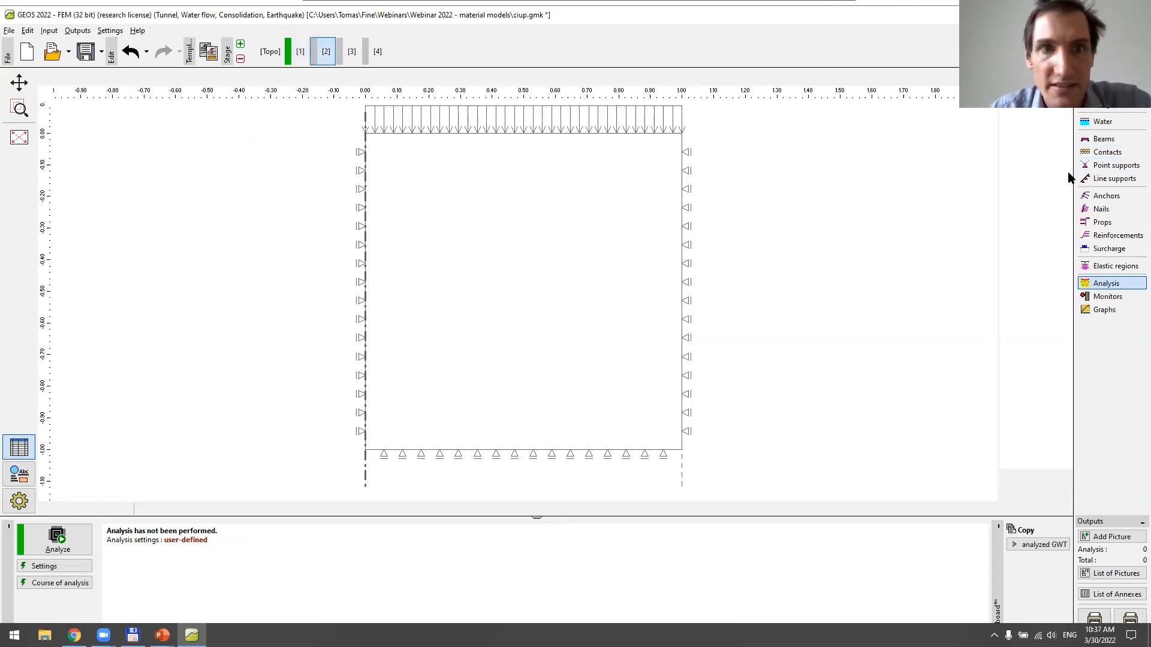
{"action": "left_click", "coordinate": [241, 59]}
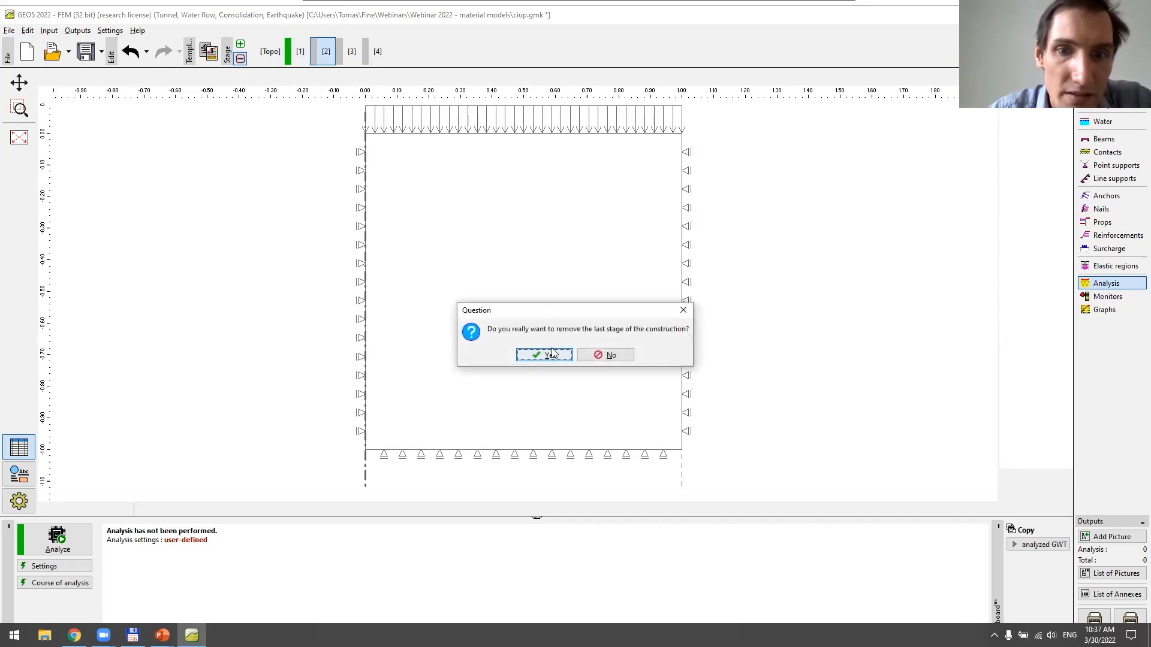
{"action": "key", "text": "Return"}
{"action": "left_click", "coordinate": [240, 58]}
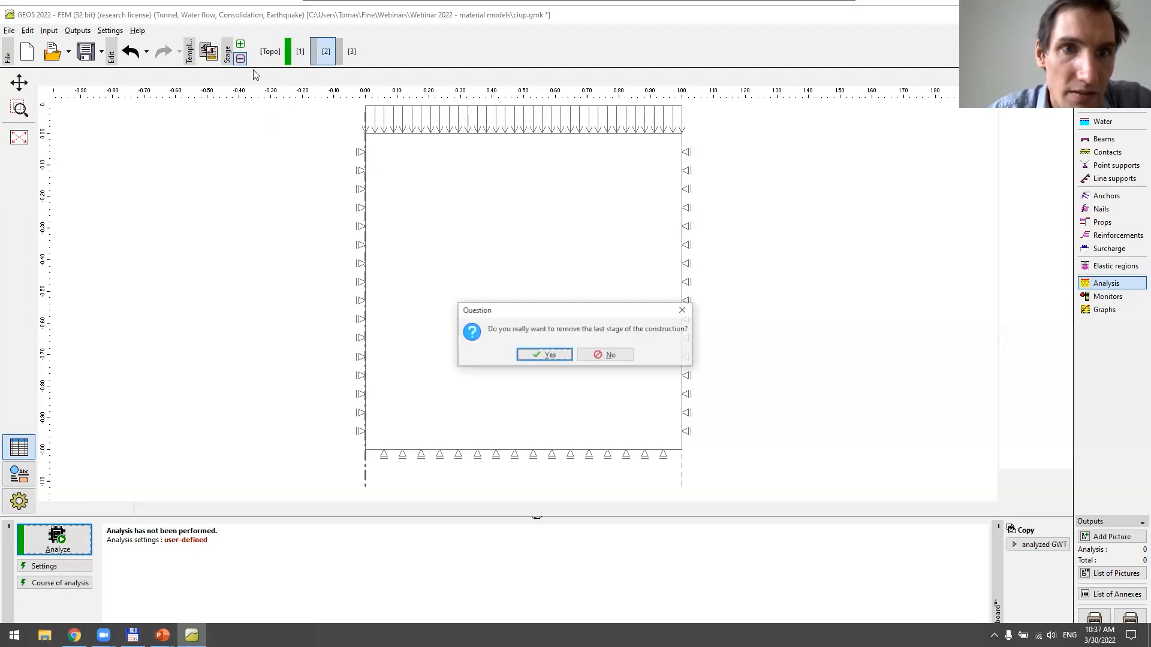
{"action": "left_click", "coordinate": [528, 354]}
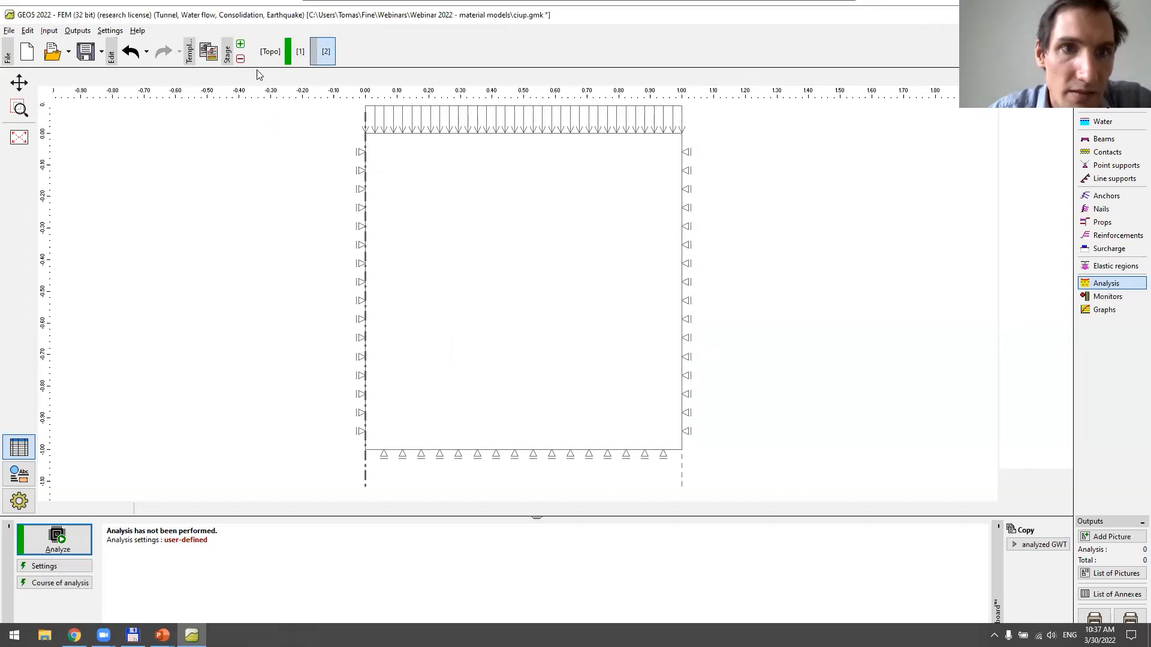
{"action": "left_click", "coordinate": [241, 59]}
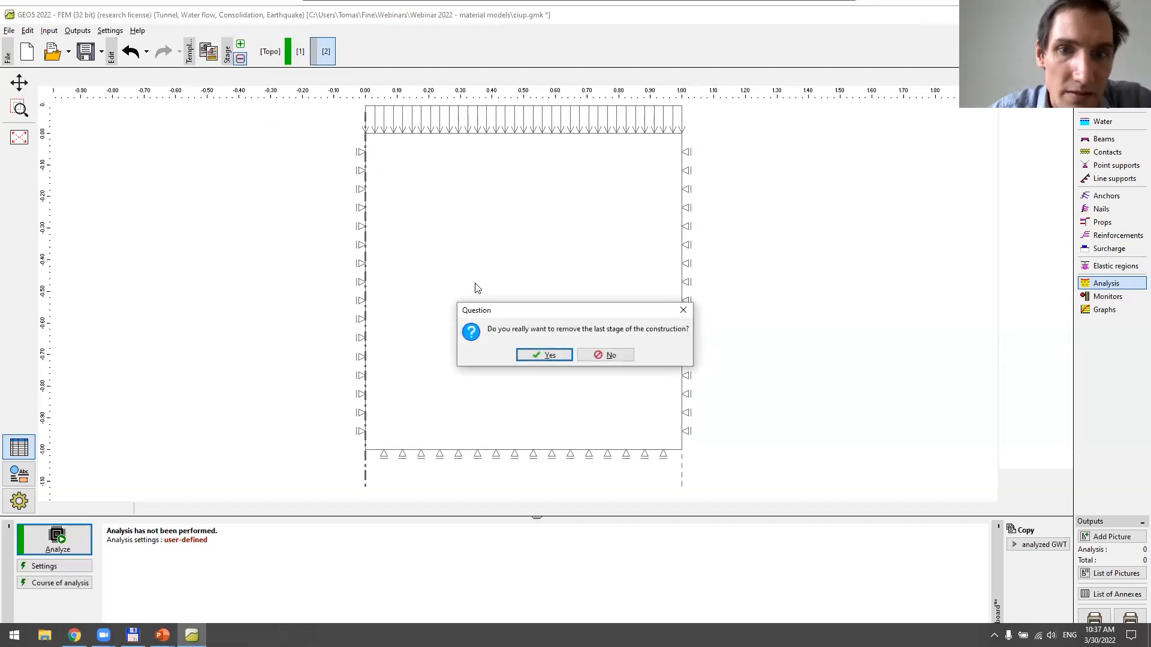
{"action": "left_click", "coordinate": [537, 357]}
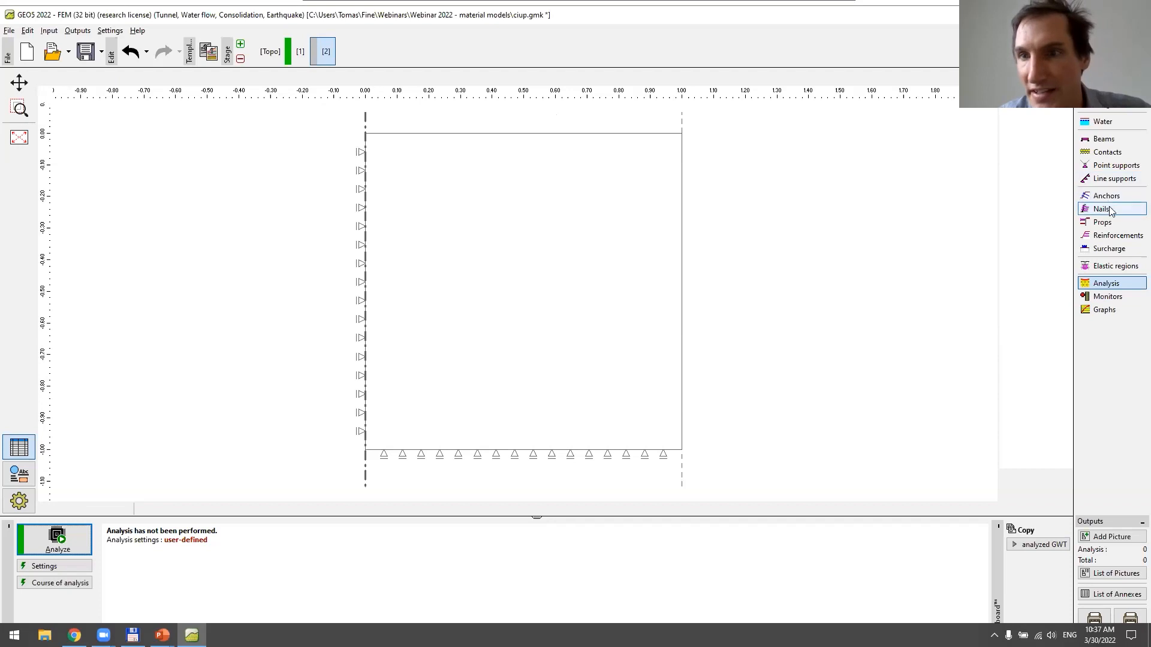
Add a strip surcharge on the terrain in stage 2 with origin x = 0, length 1 m and magnitude 100 kN/m²
{"action": "left_click", "coordinate": [1118, 250]}
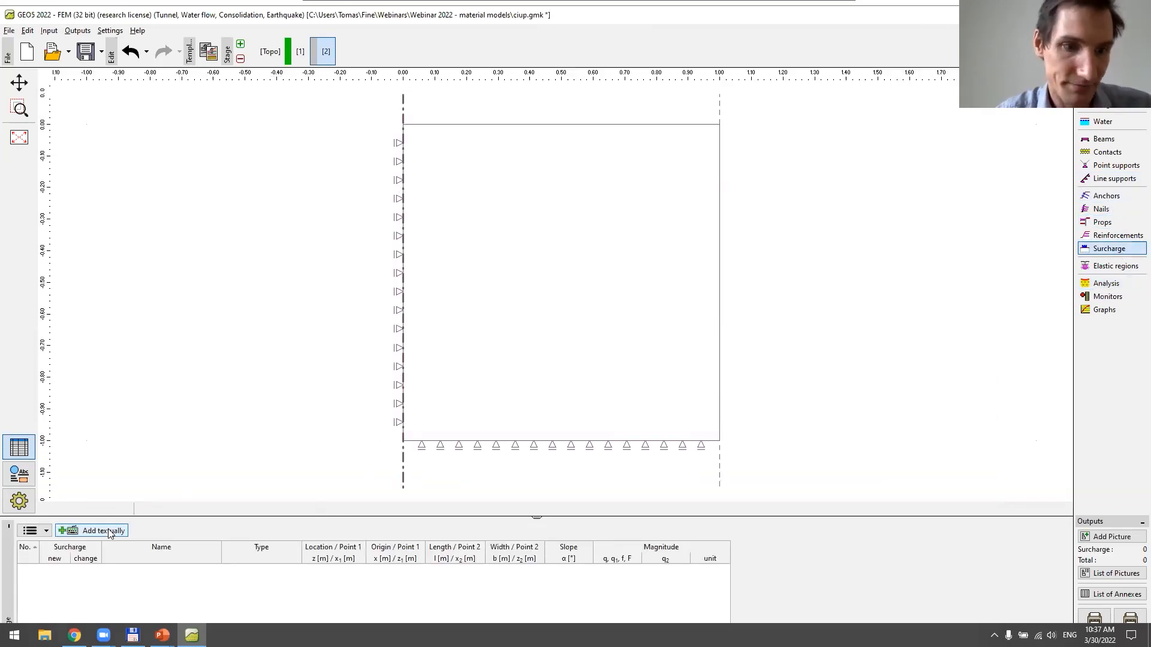
{"action": "left_click", "coordinate": [109, 531]}
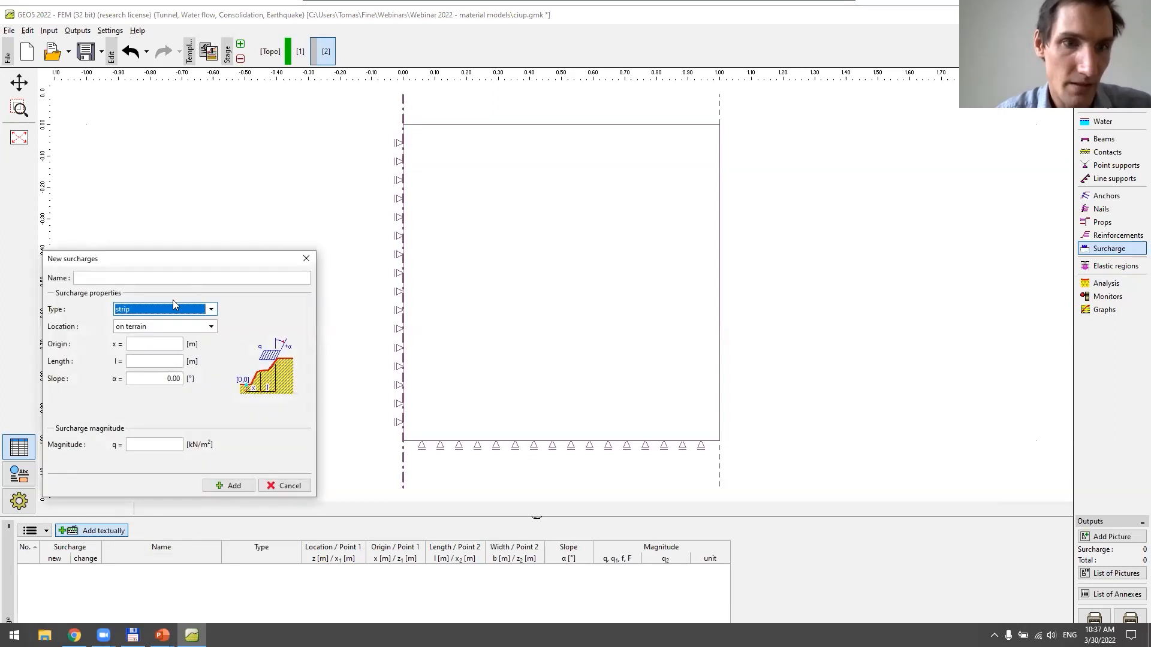
{"action": "left_click", "coordinate": [157, 342]}
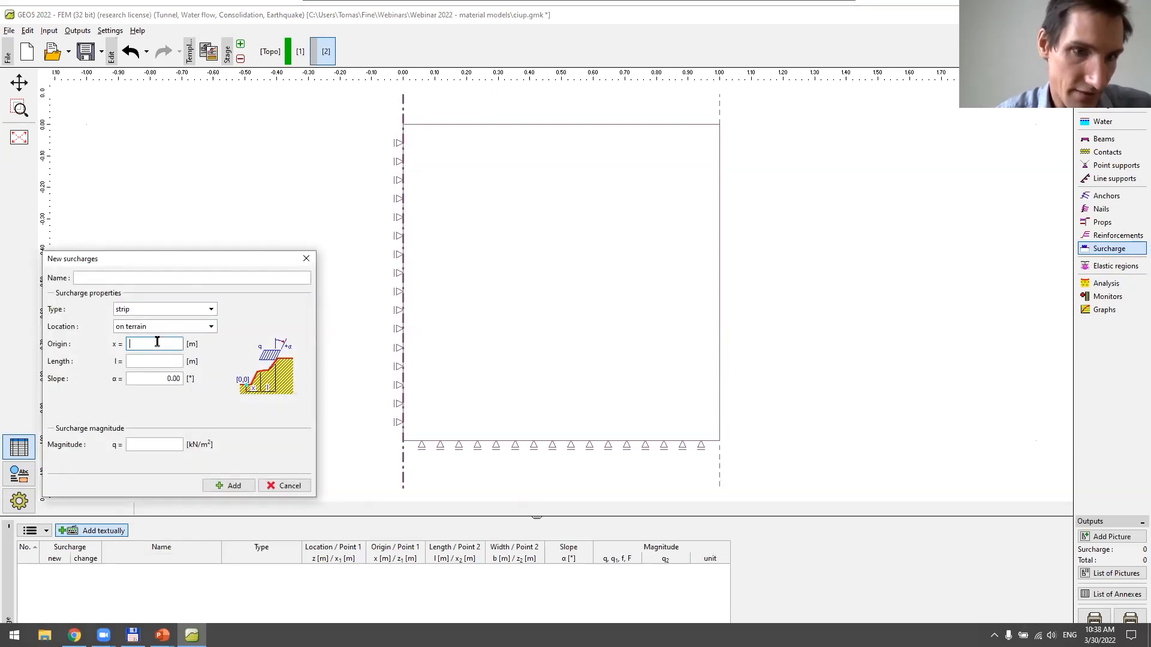
{"action": "type", "text": "0"}
{"action": "left_click", "coordinate": [163, 360]}
{"action": "type", "text": "1"}
{"action": "left_click", "coordinate": [158, 444]}
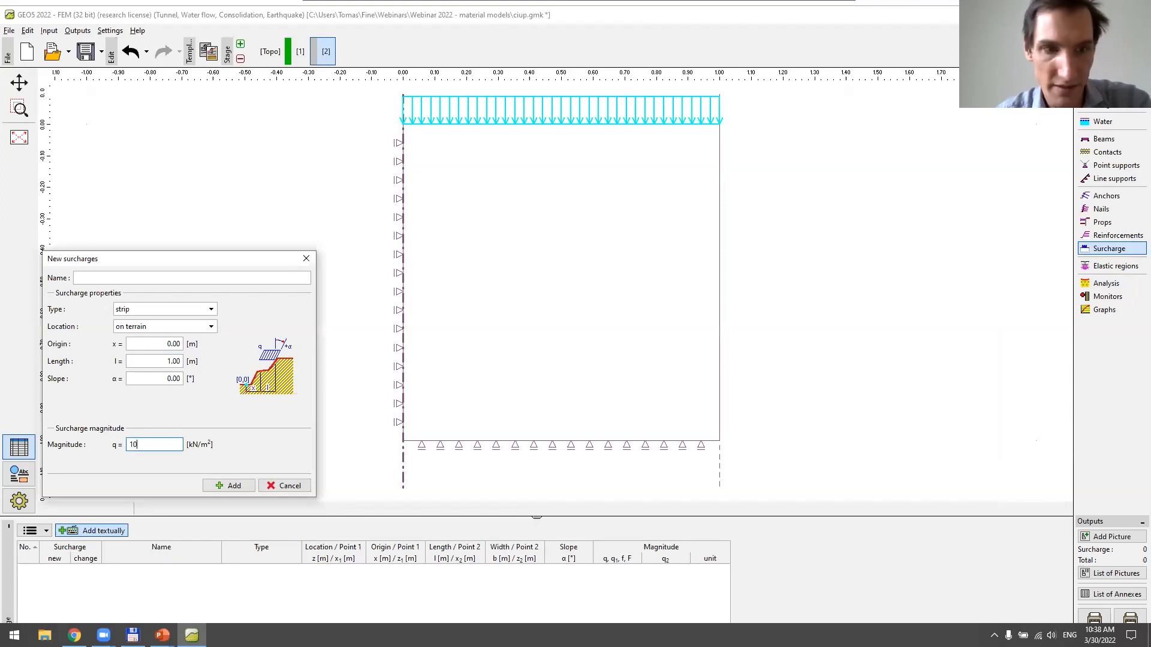
{"action": "left_click", "coordinate": [236, 489]}
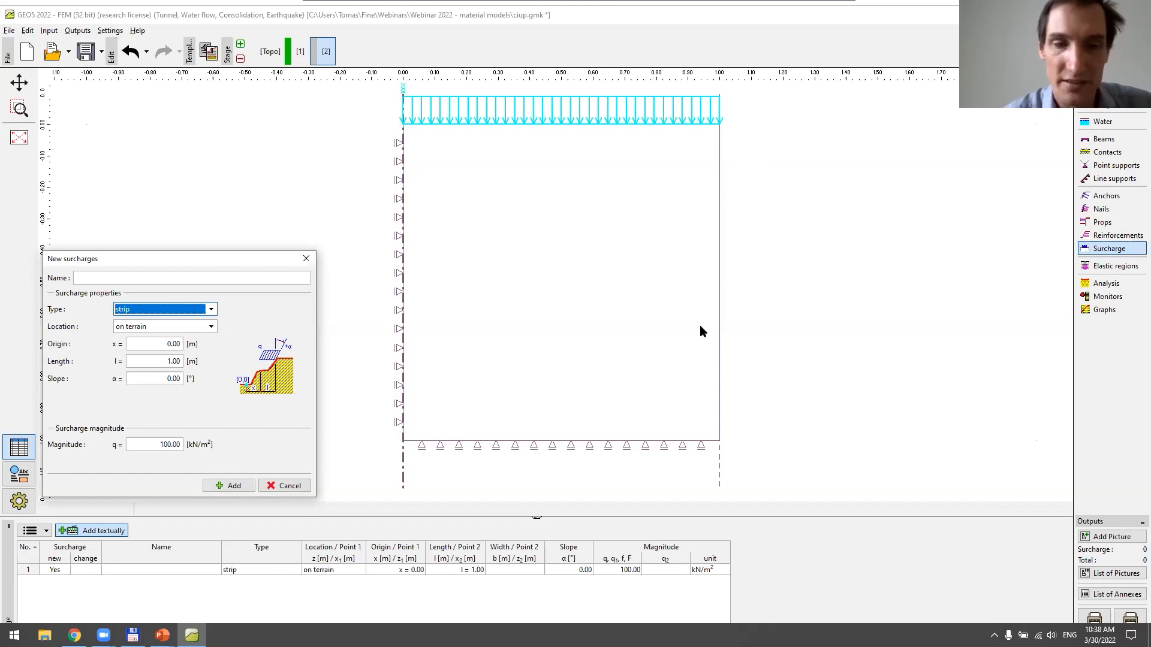
Add a general surcharge from point (1, 0) to point (1, -1) with beginning and end values of 100 kN/m²
{"action": "left_click", "coordinate": [163, 311]}
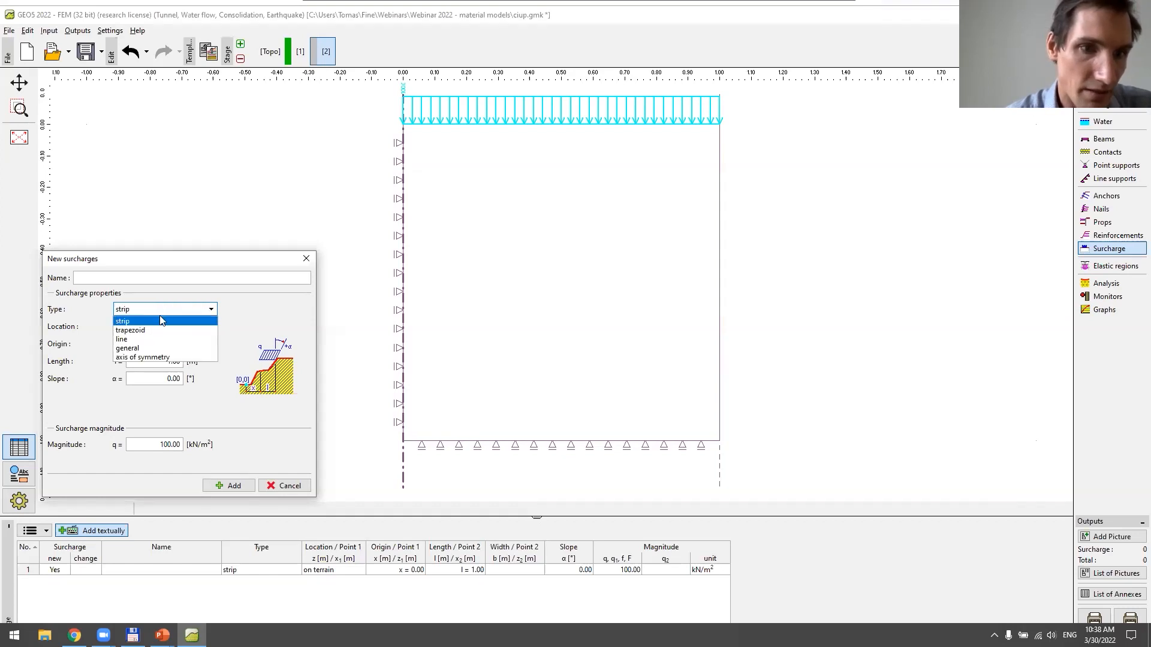
{"action": "left_click", "coordinate": [161, 353]}
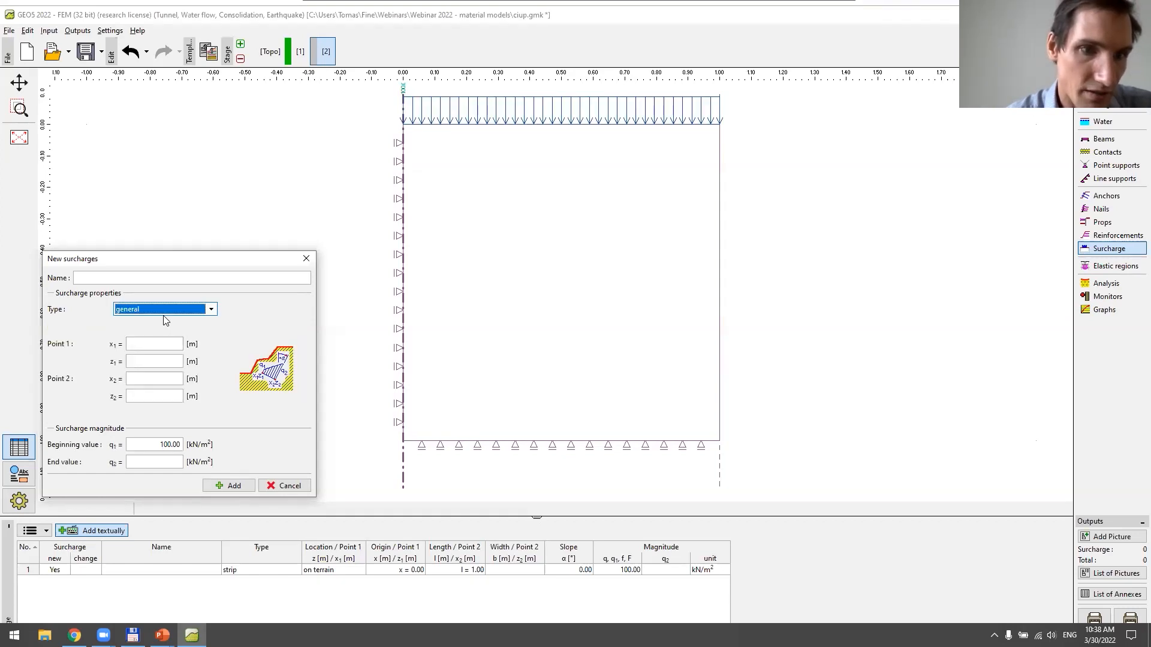
{"action": "left_click", "coordinate": [162, 345]}
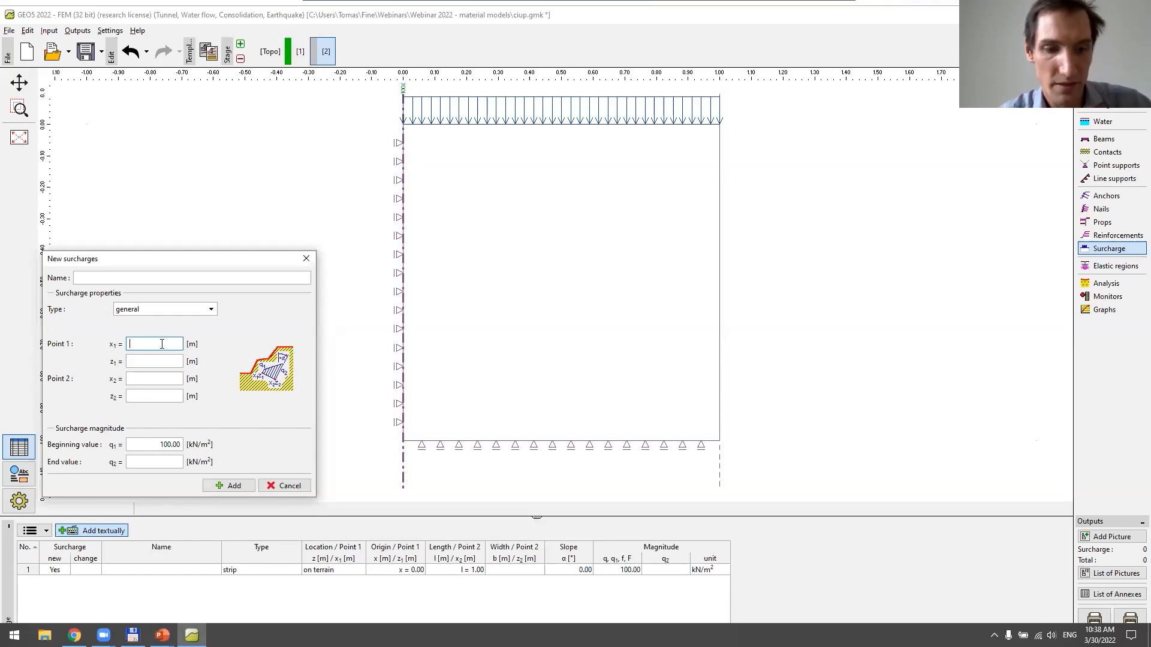
{"action": "left_click", "coordinate": [166, 359]}
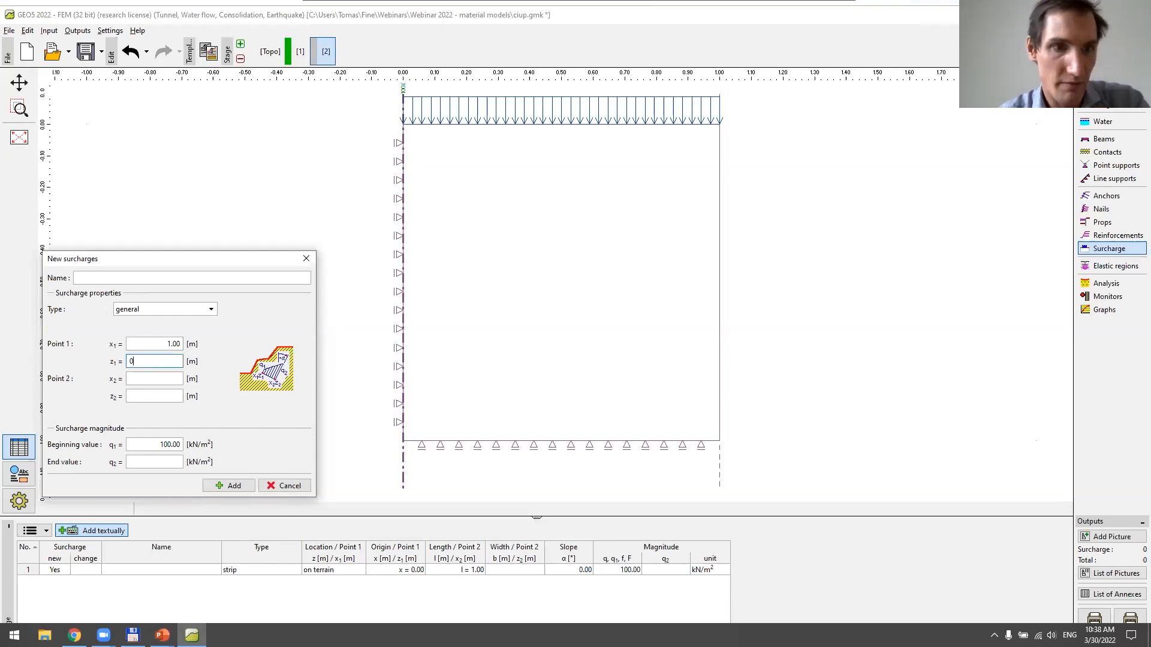
{"action": "left_click", "coordinate": [173, 376]}
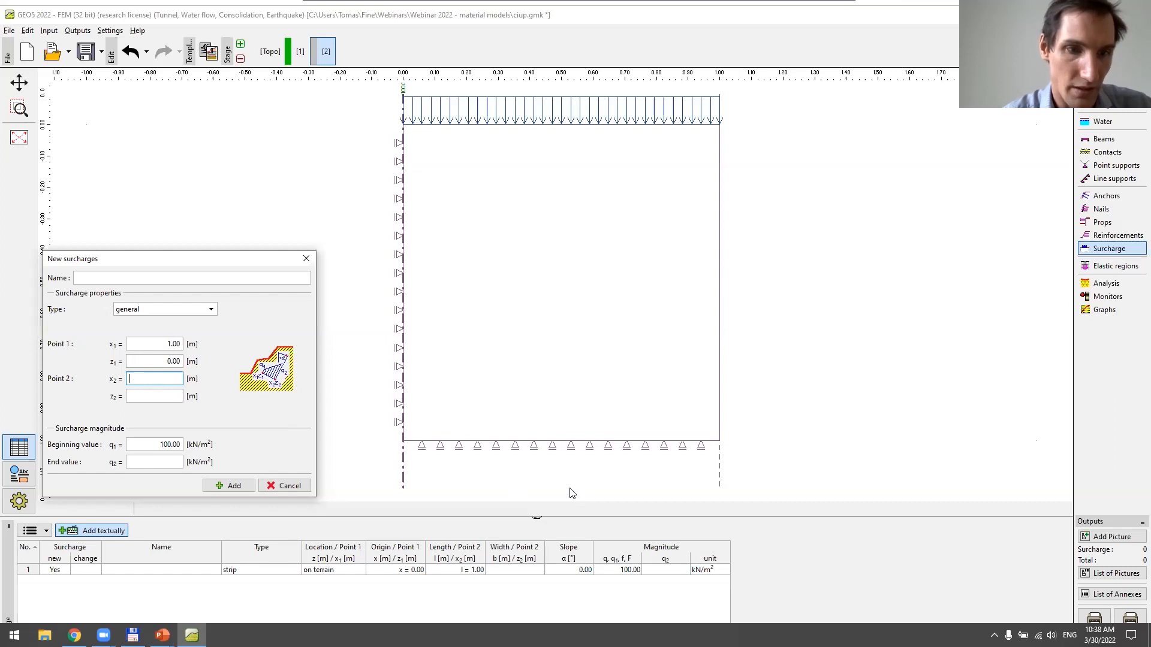
{"action": "type", "text": "1"}
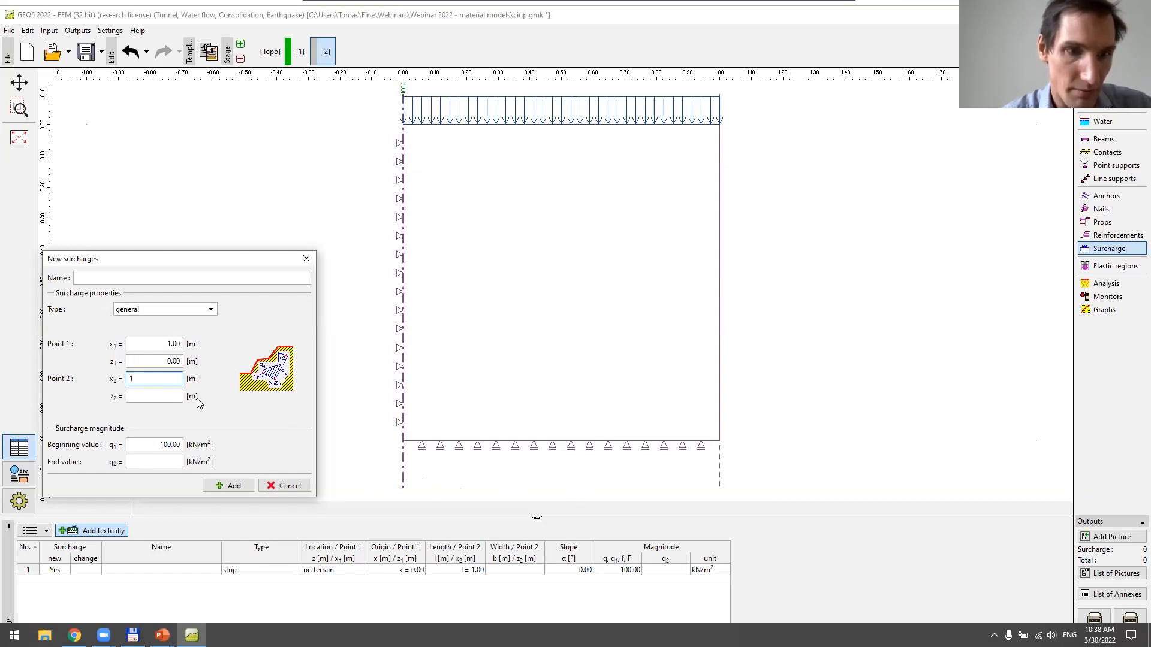
{"action": "left_click", "coordinate": [163, 394]}
{"action": "type", "text": "-1"}
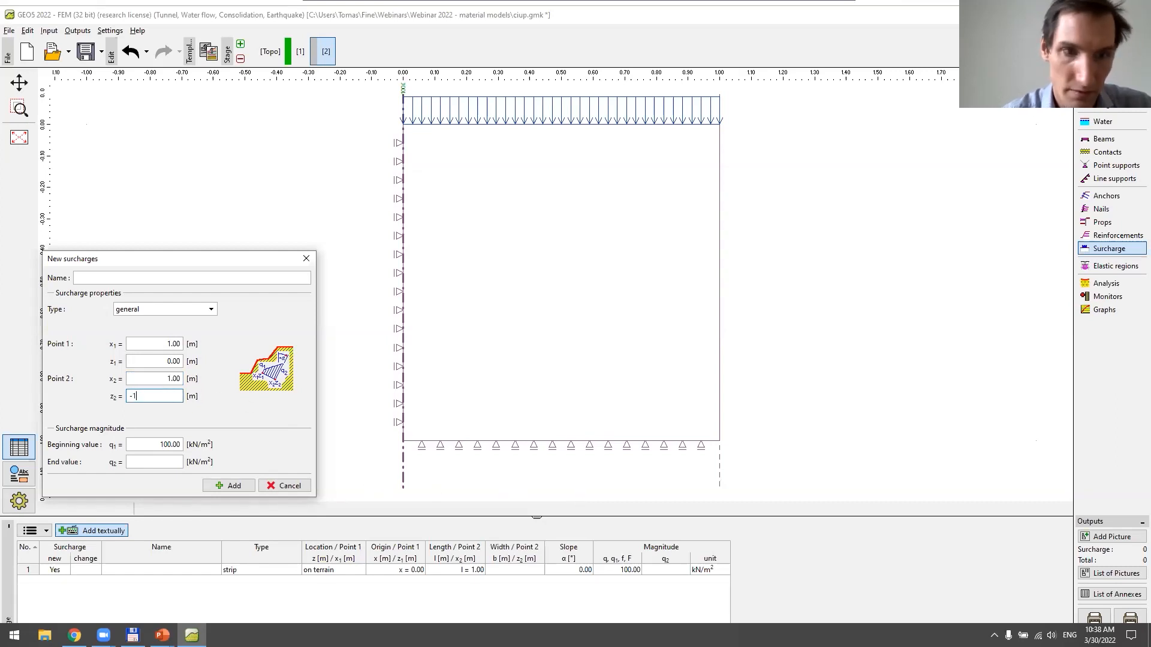
{"action": "left_click", "coordinate": [162, 457]}
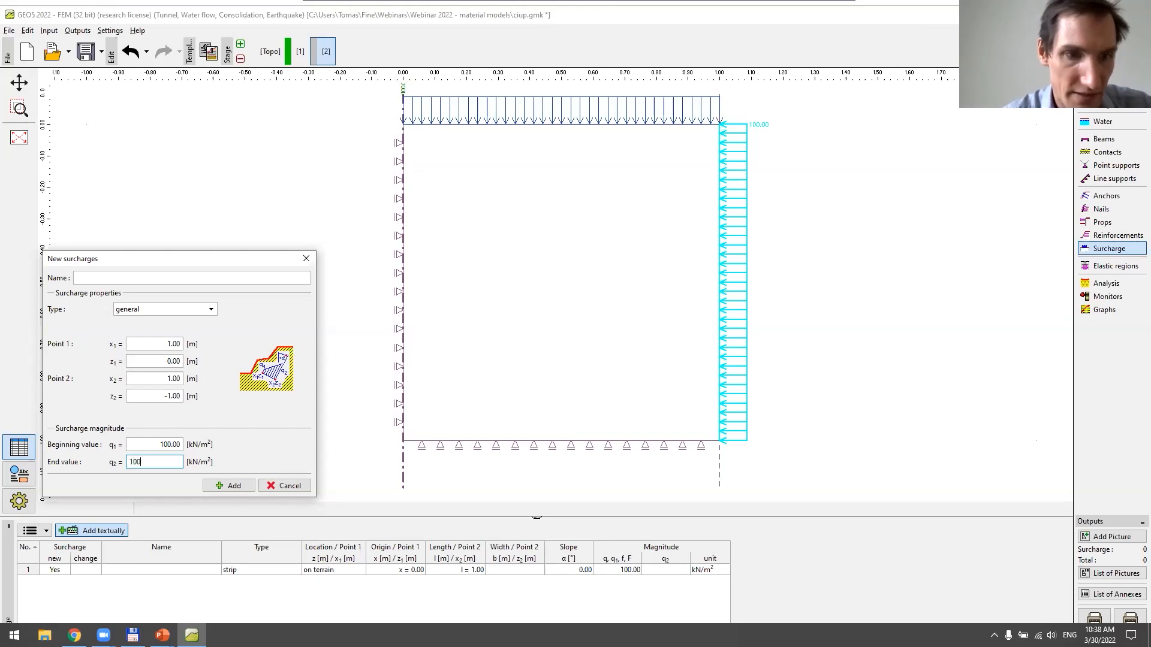
{"action": "left_click", "coordinate": [233, 486]}
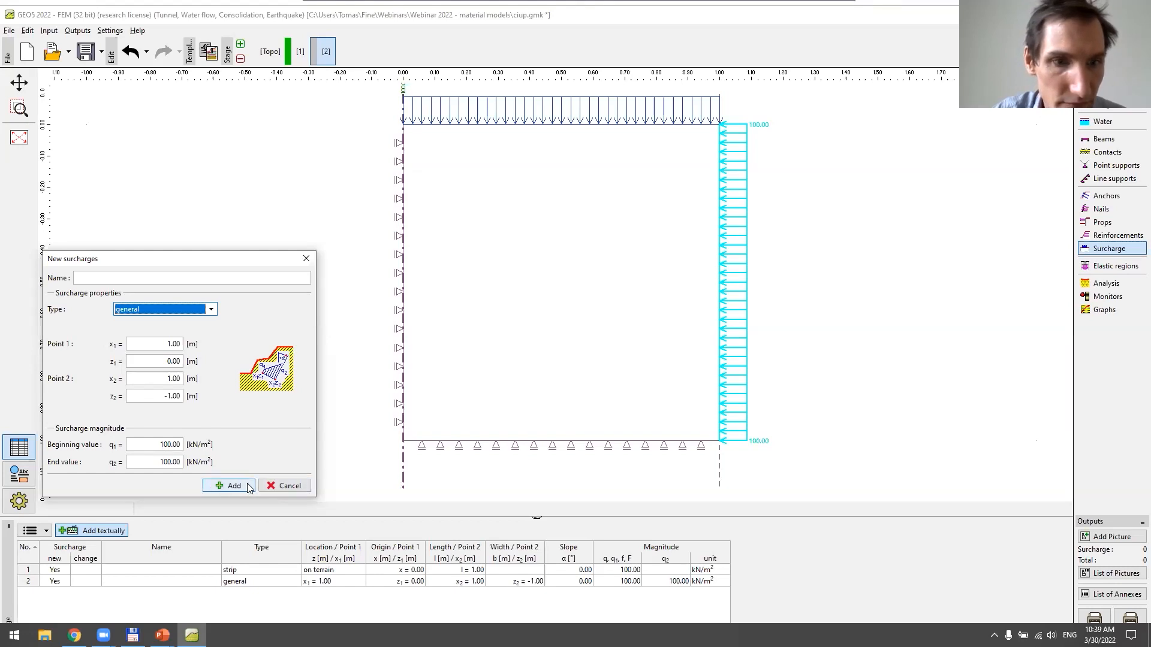
{"action": "left_click", "coordinate": [288, 486]}
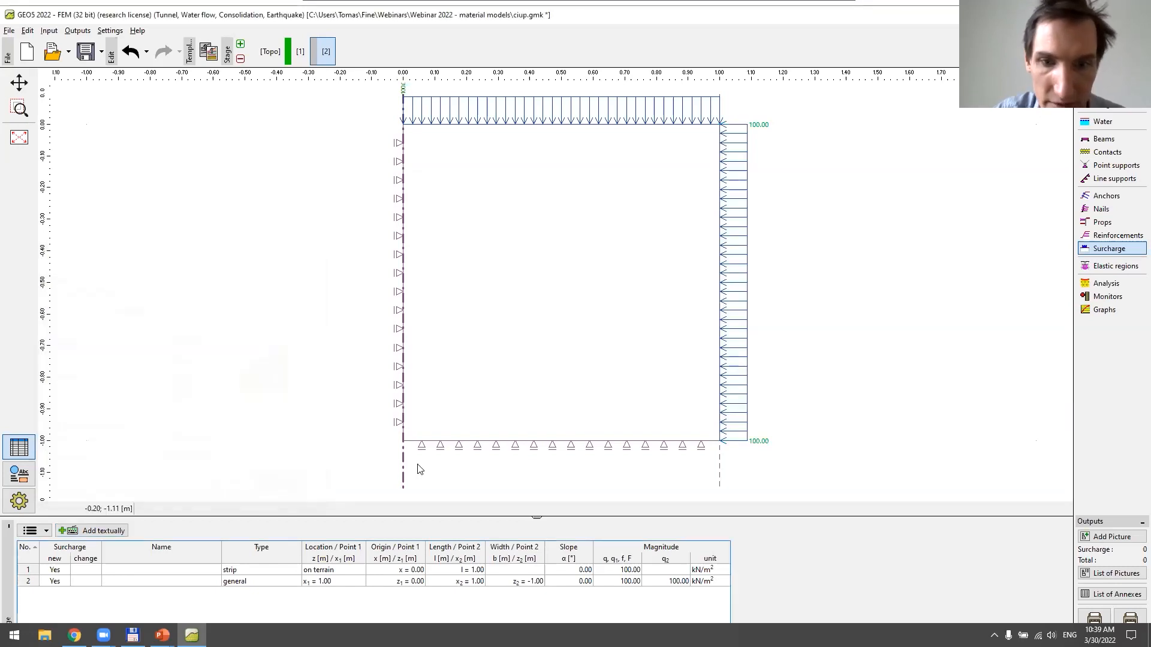
Run the stage 2 analysis and check the effective radial, vertical and hoop stresses over the model
{"action": "left_click", "coordinate": [1105, 283]}
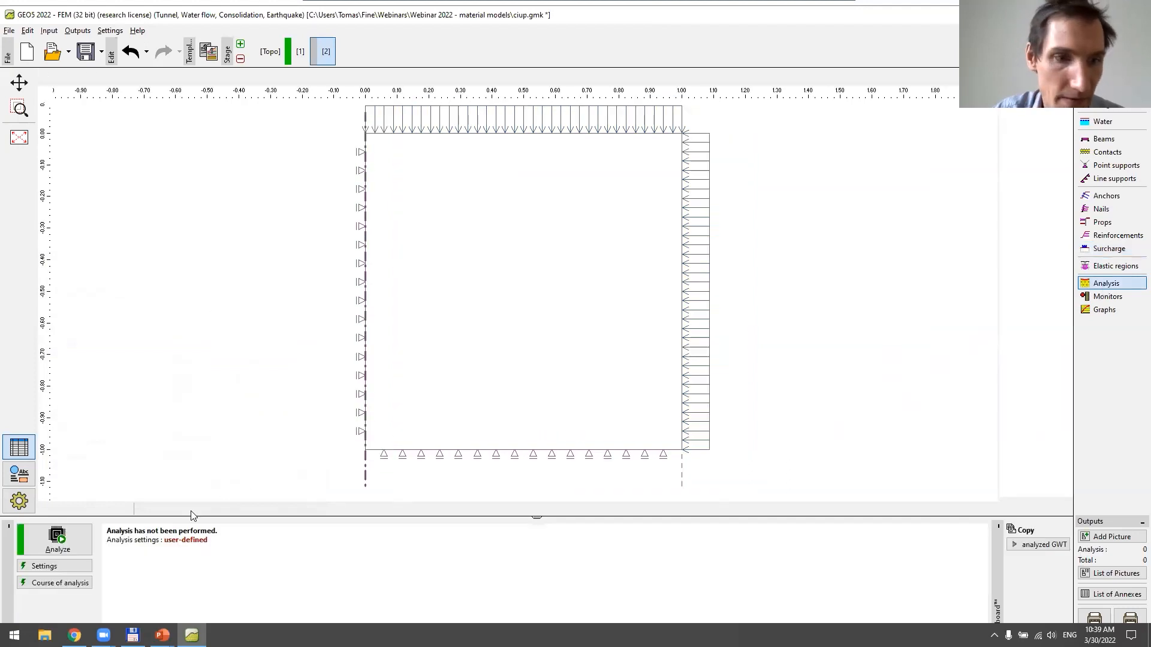
{"action": "left_click", "coordinate": [73, 542]}
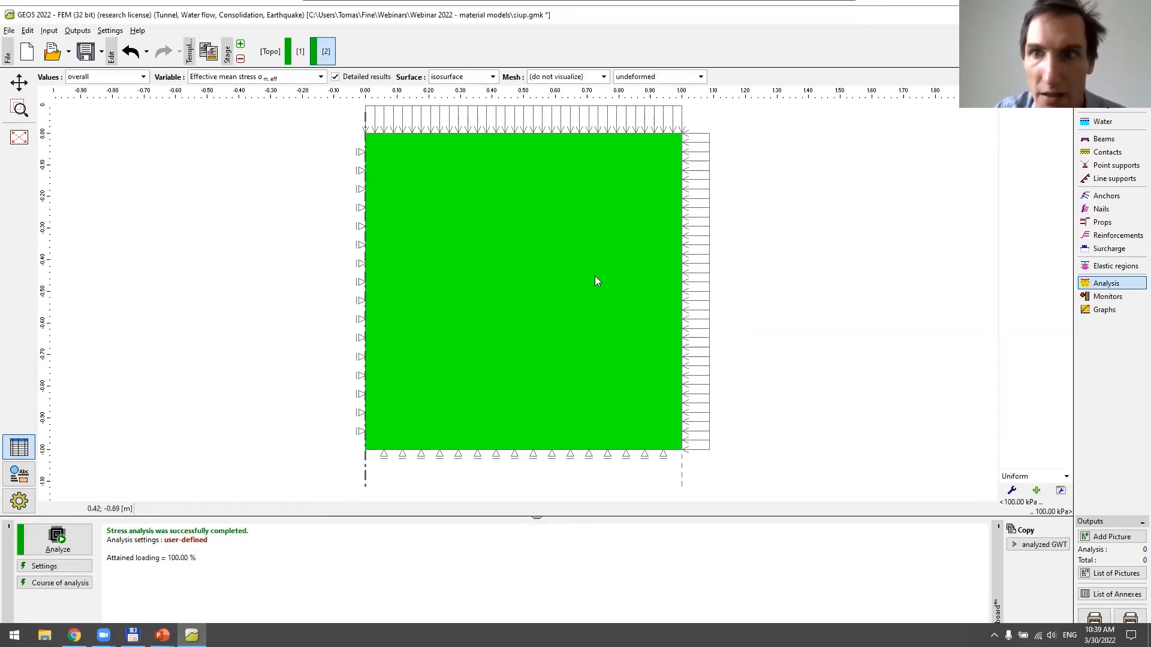
{"action": "left_click", "coordinate": [290, 78]}
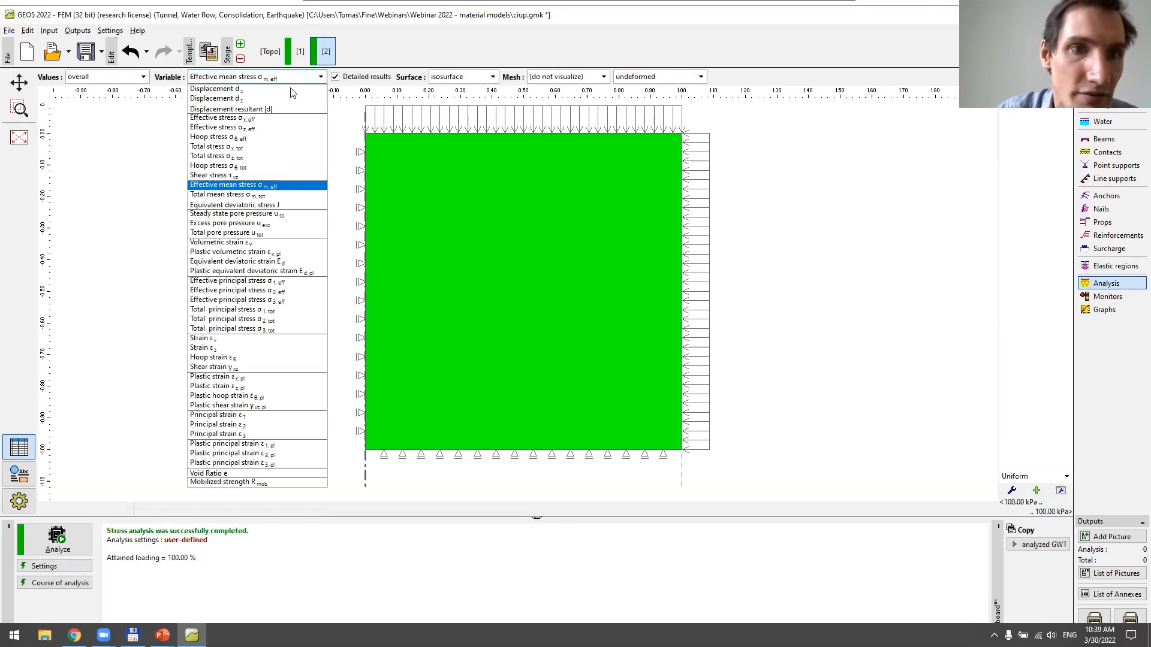
{"action": "left_click", "coordinate": [297, 119]}
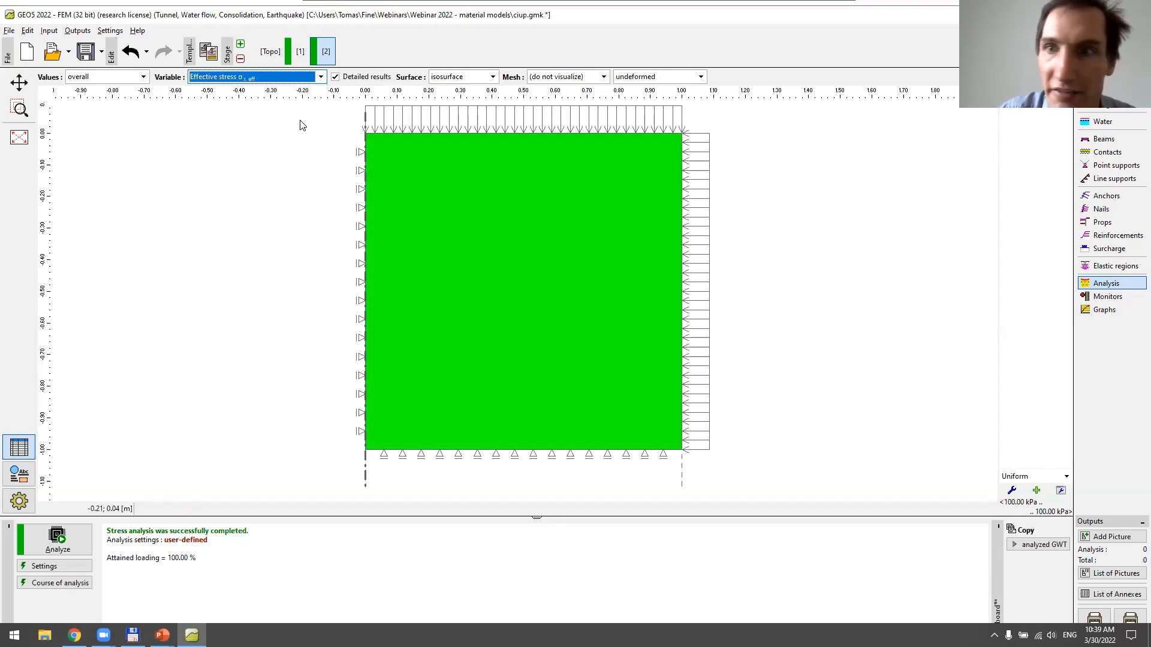
{"action": "left_click", "coordinate": [294, 77]}
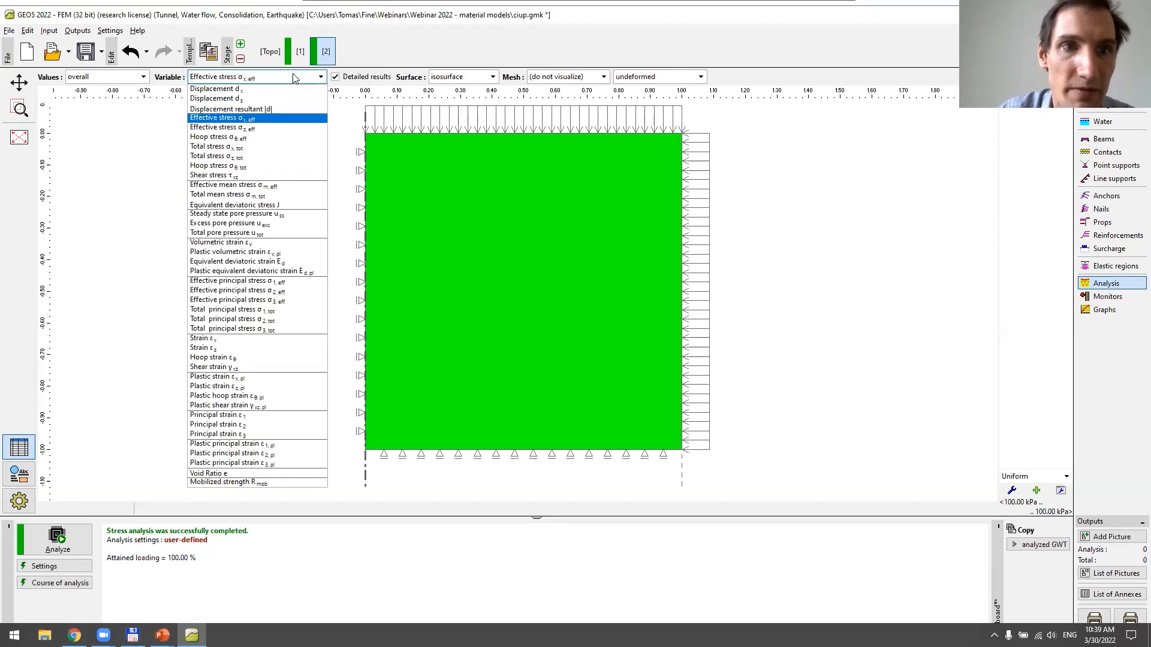
{"action": "left_click", "coordinate": [294, 129]}
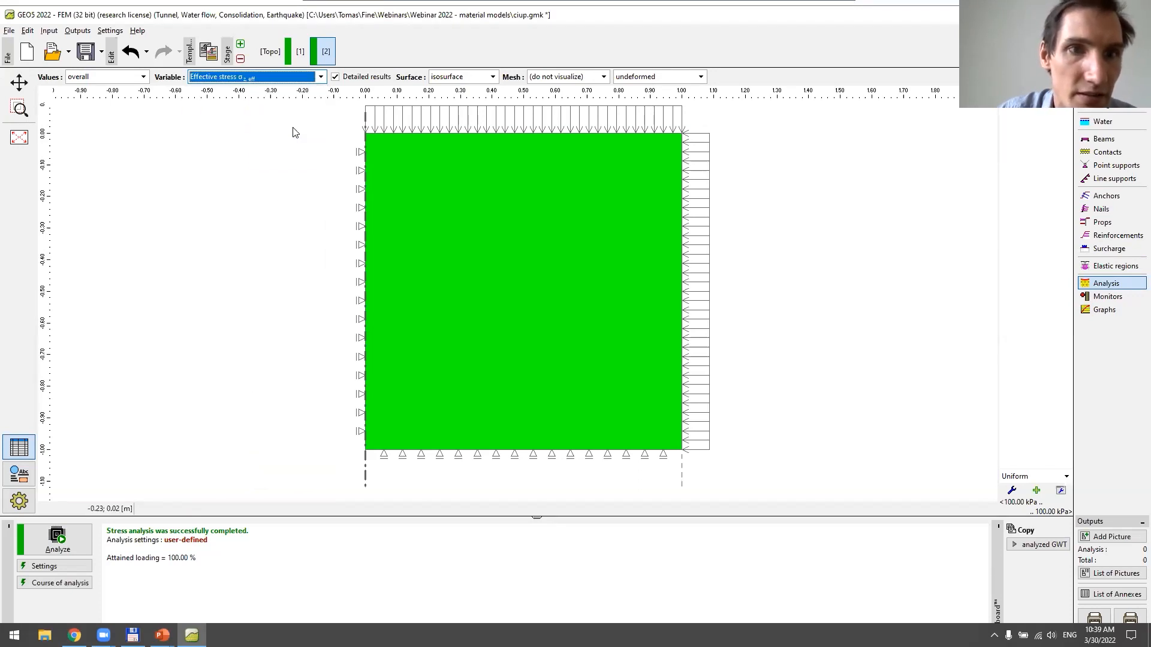
{"action": "left_click", "coordinate": [294, 80]}
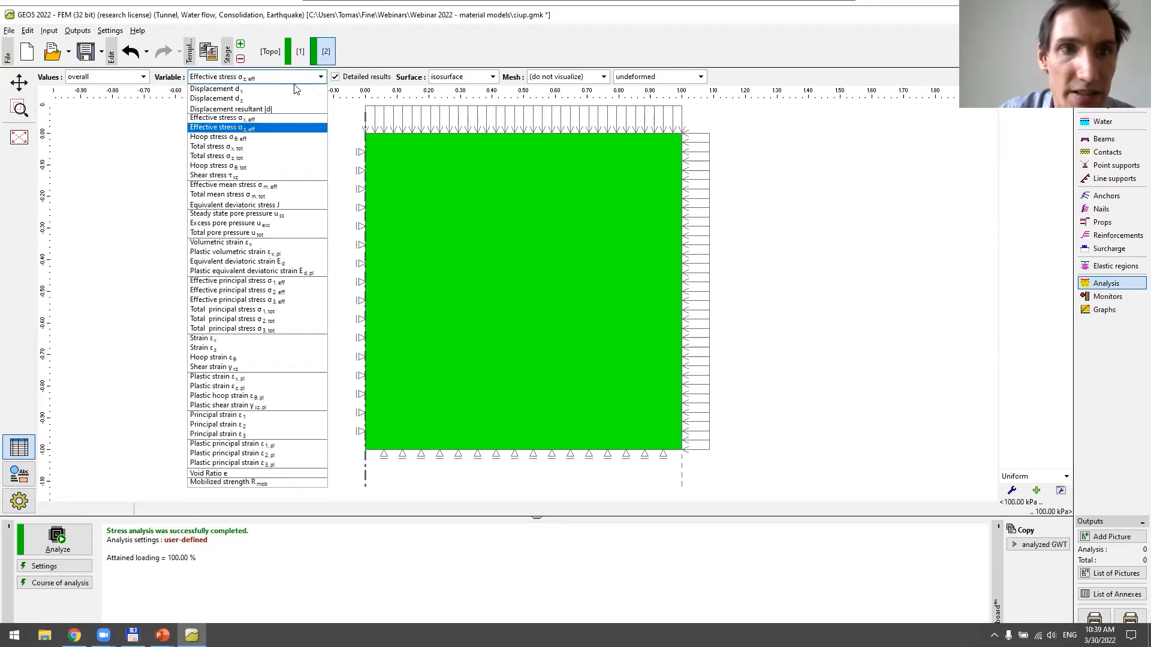
{"action": "left_click", "coordinate": [294, 120]}
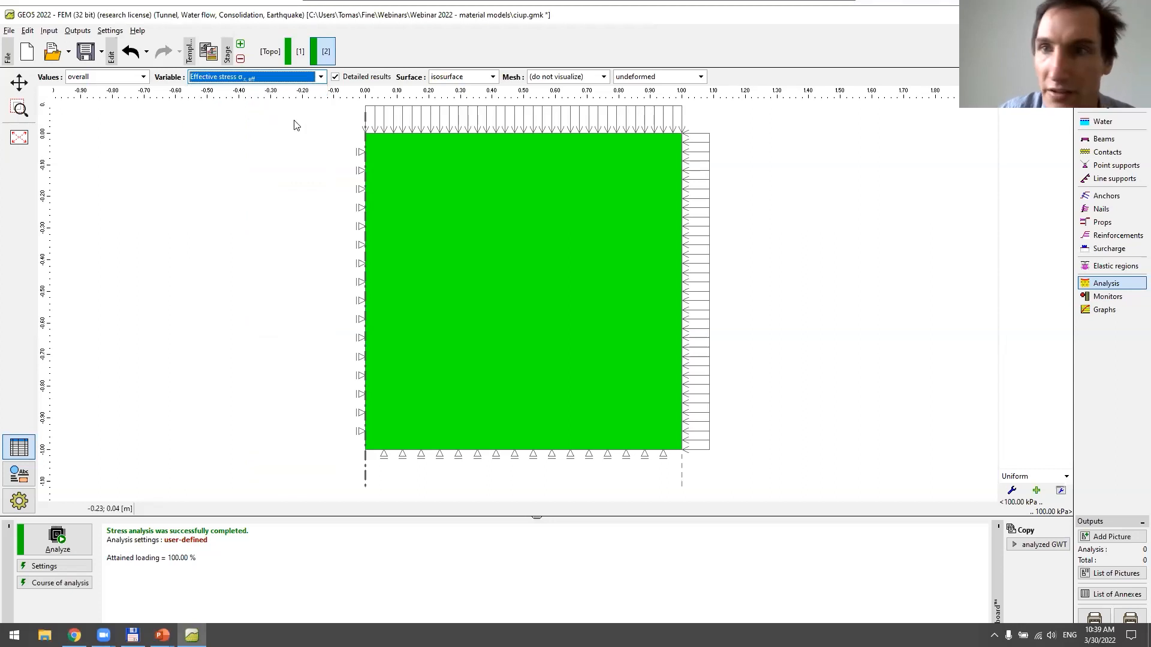
{"action": "left_click", "coordinate": [297, 81]}
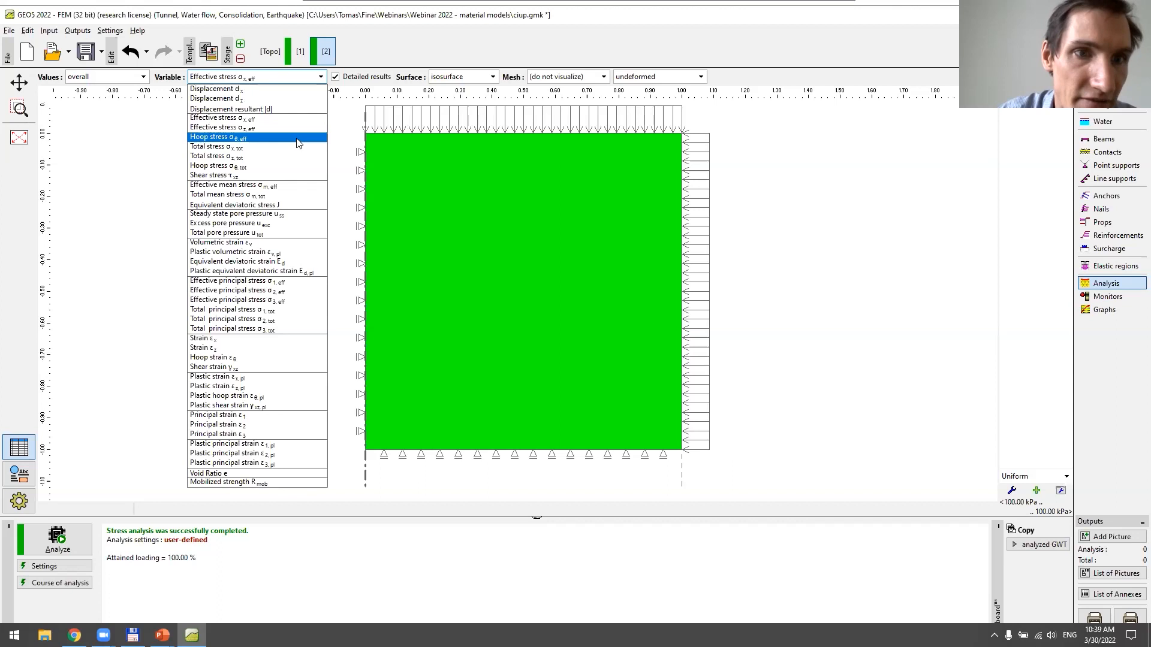
{"action": "left_click", "coordinate": [296, 139]}
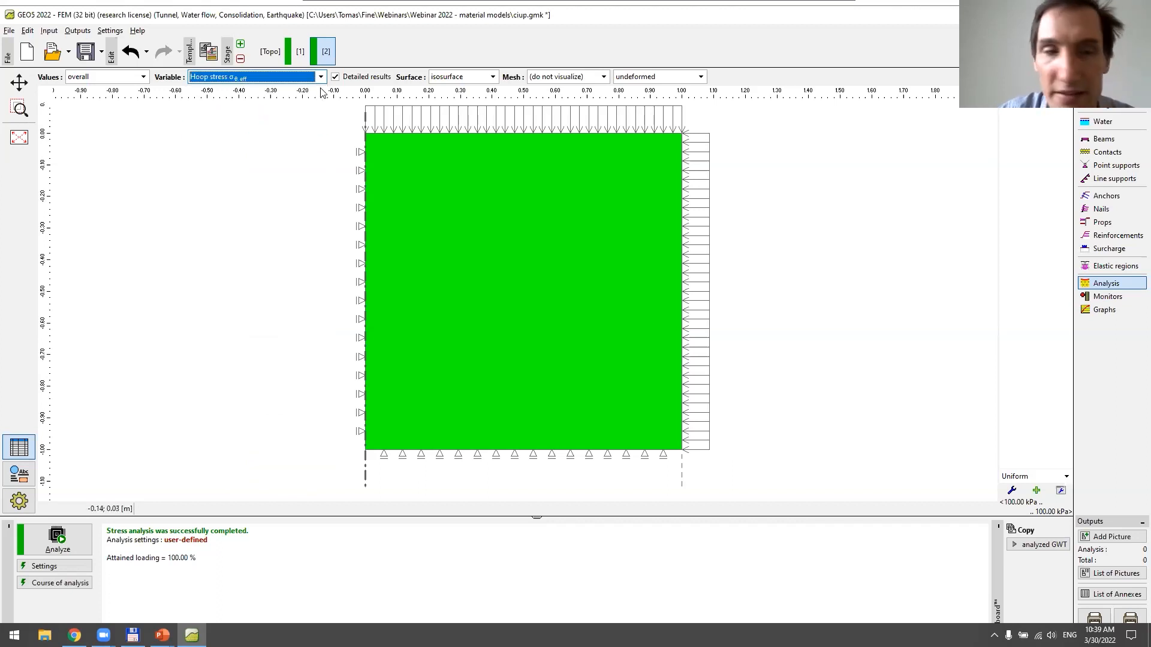
Display the total radial stress over the model in stage 2
{"action": "left_click", "coordinate": [294, 79]}
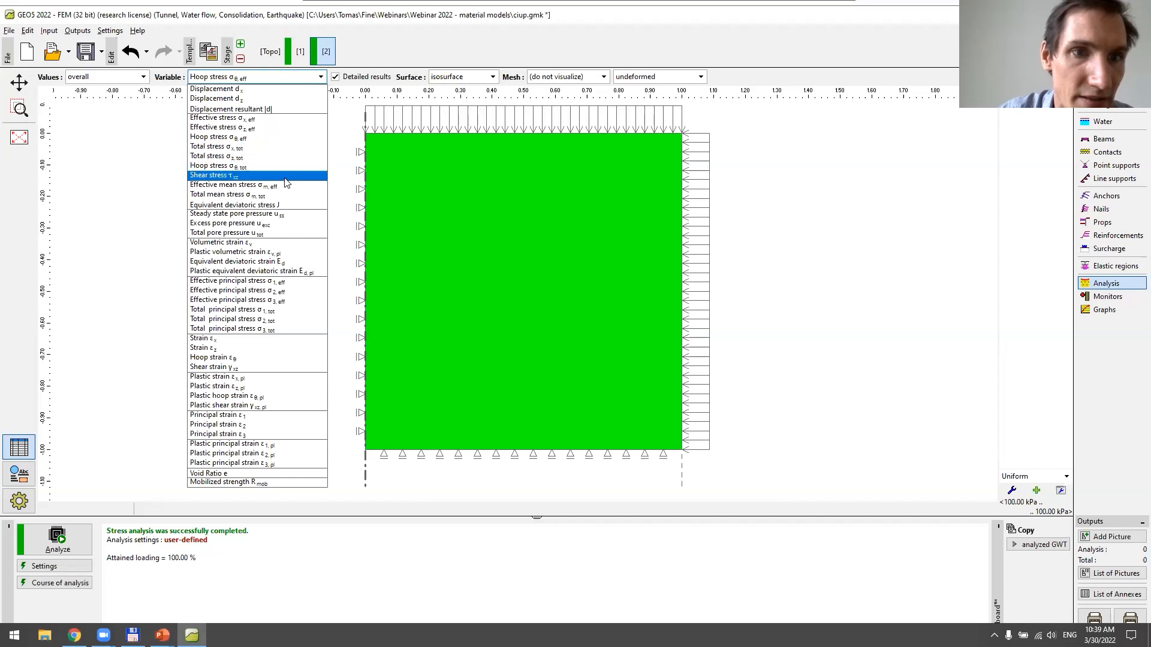
{"action": "left_click", "coordinate": [294, 147]}
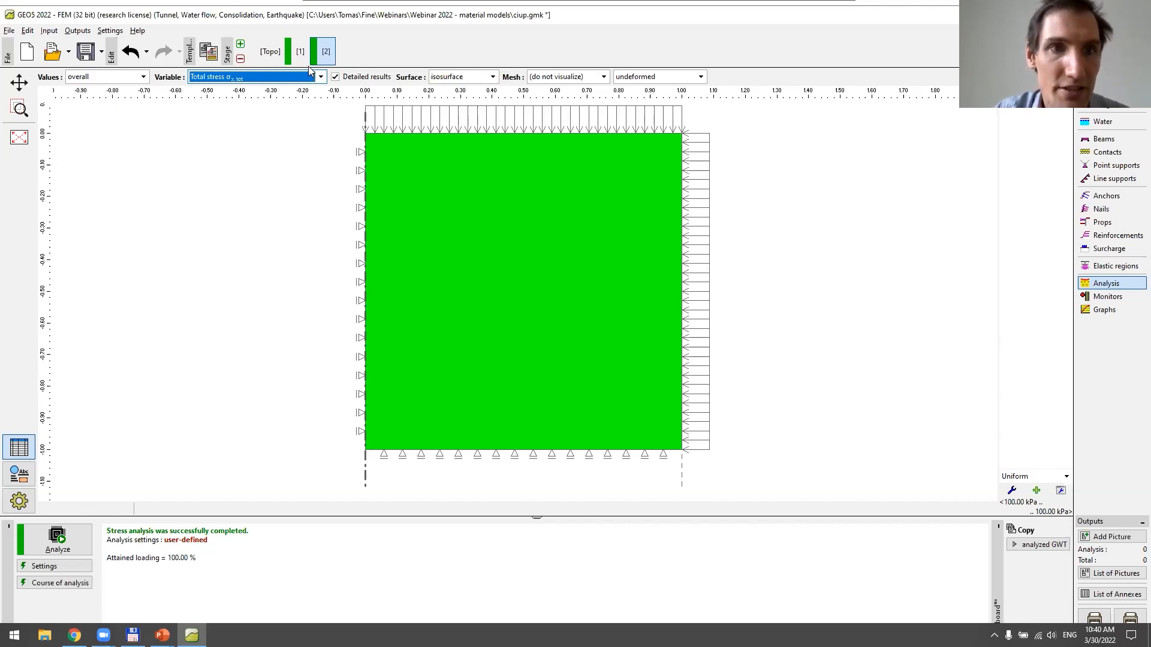
Add construction stage 3 and remove both the strip and the general surcharge from it
{"action": "left_click", "coordinate": [240, 43]}
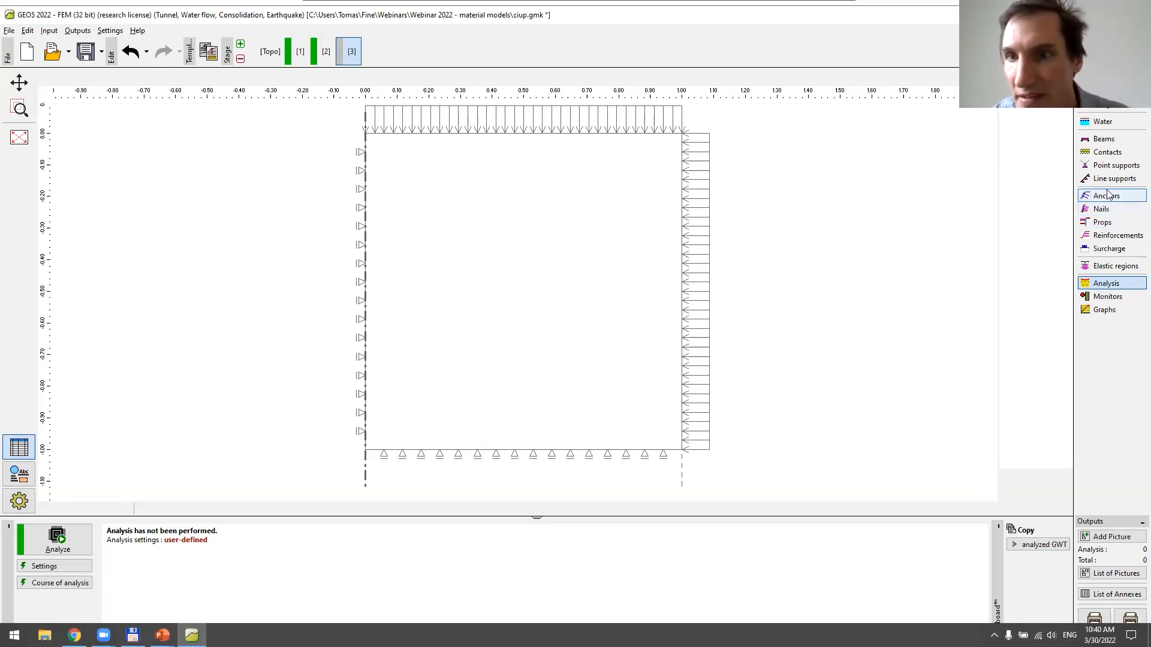
{"action": "left_click", "coordinate": [1102, 249]}
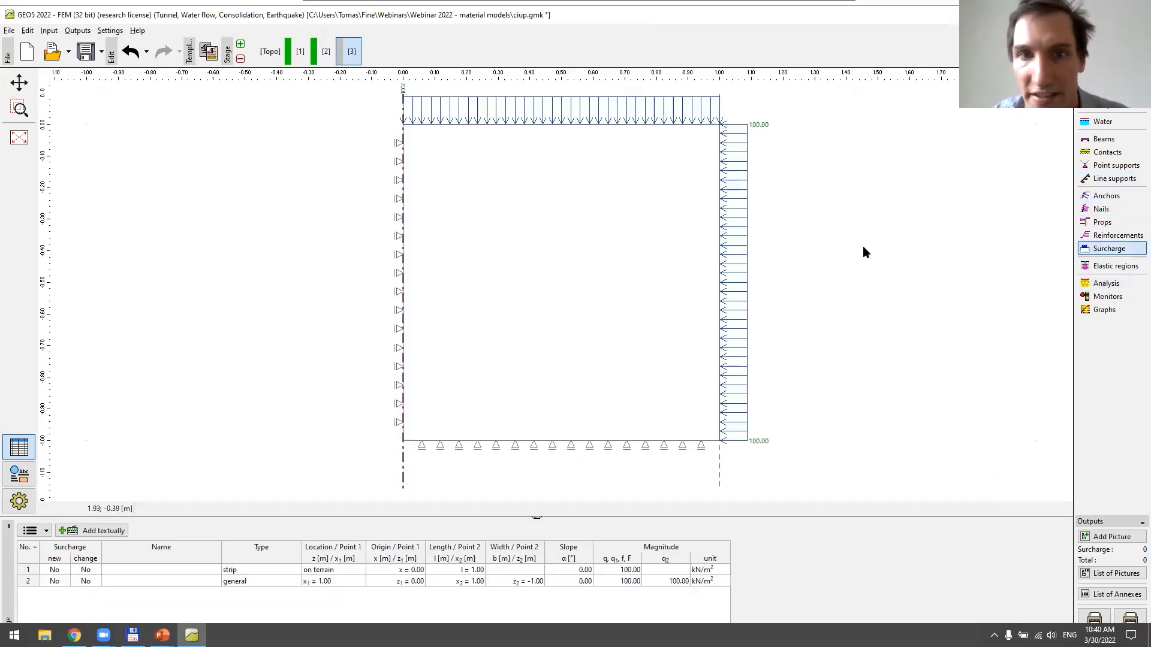
{"action": "left_click", "coordinate": [495, 571]}
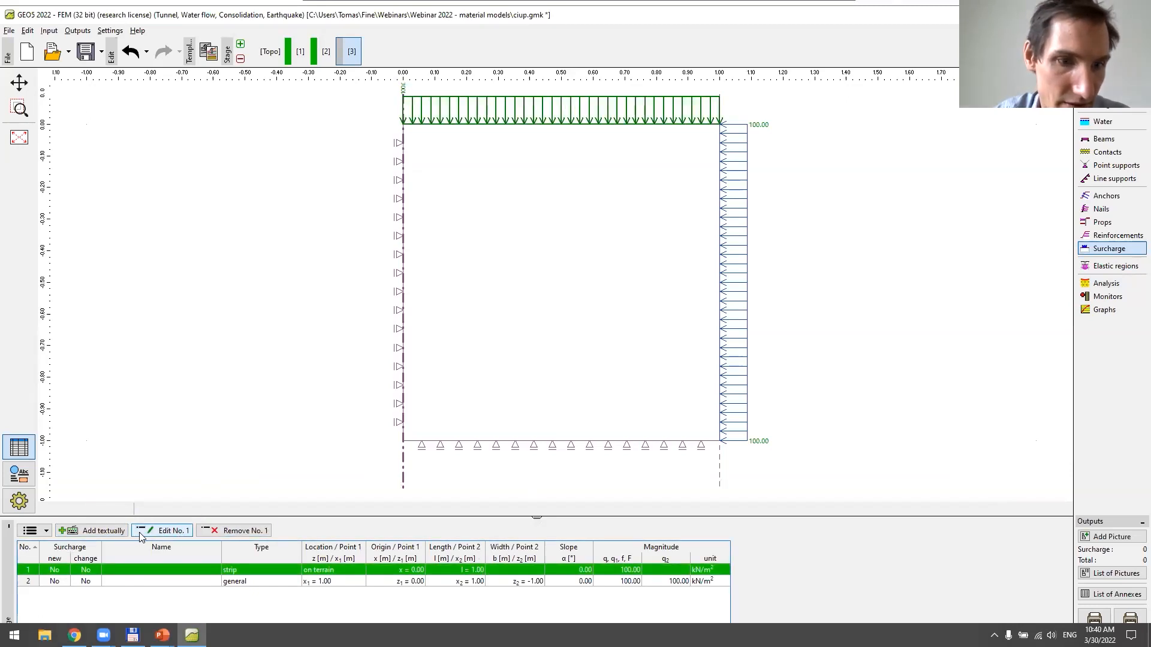
{"action": "left_click", "coordinate": [229, 585], "text": "ctrl"}
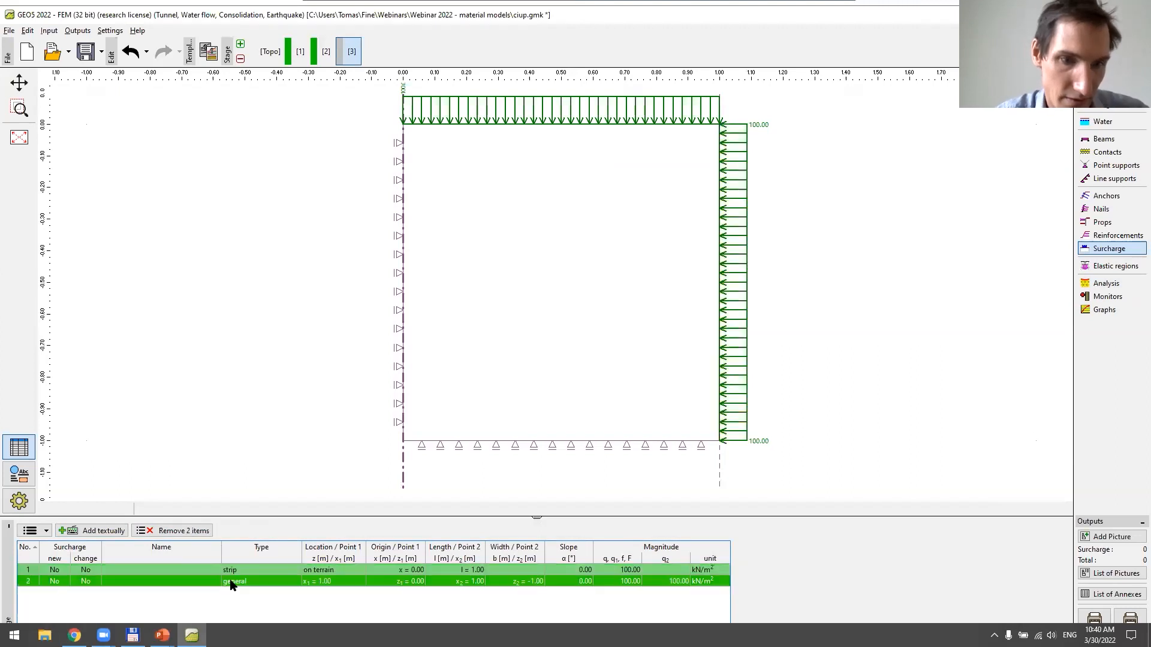
{"action": "left_click", "coordinate": [194, 533]}
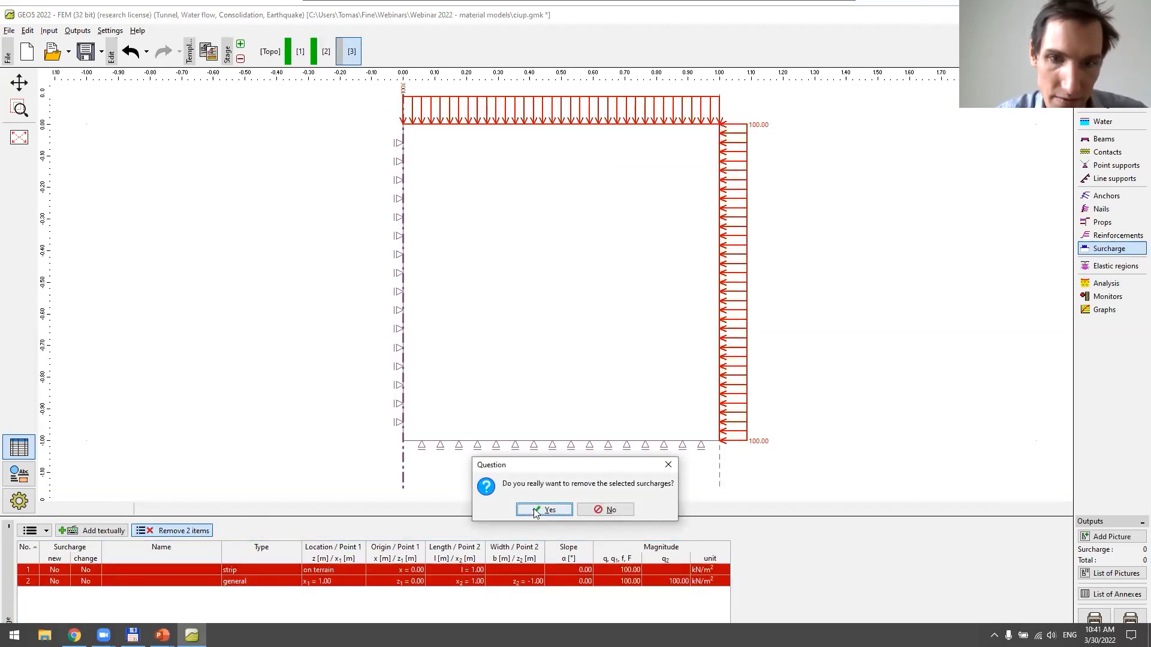
{"action": "left_click", "coordinate": [543, 510]}
Add a line support on the model's upper edge in stage 3, free in X with a prescribed deformation w = 10 mm in Z
{"action": "left_click", "coordinate": [1083, 180]}
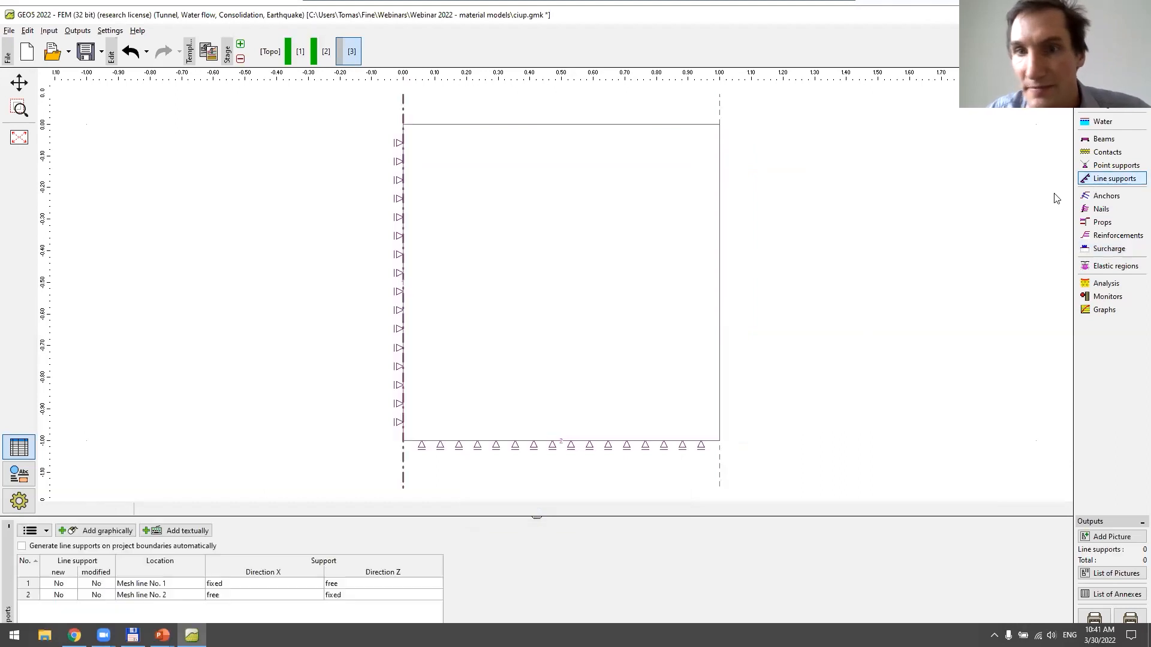
{"action": "left_click", "coordinate": [107, 531]}
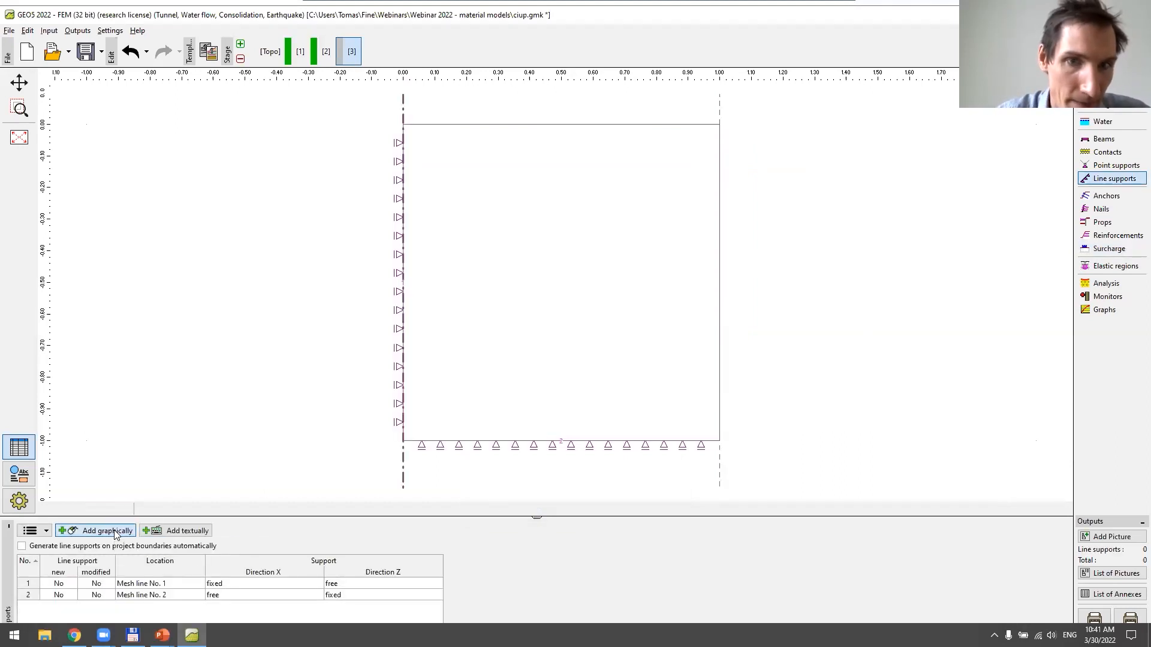
{"action": "left_click", "coordinate": [489, 124]}
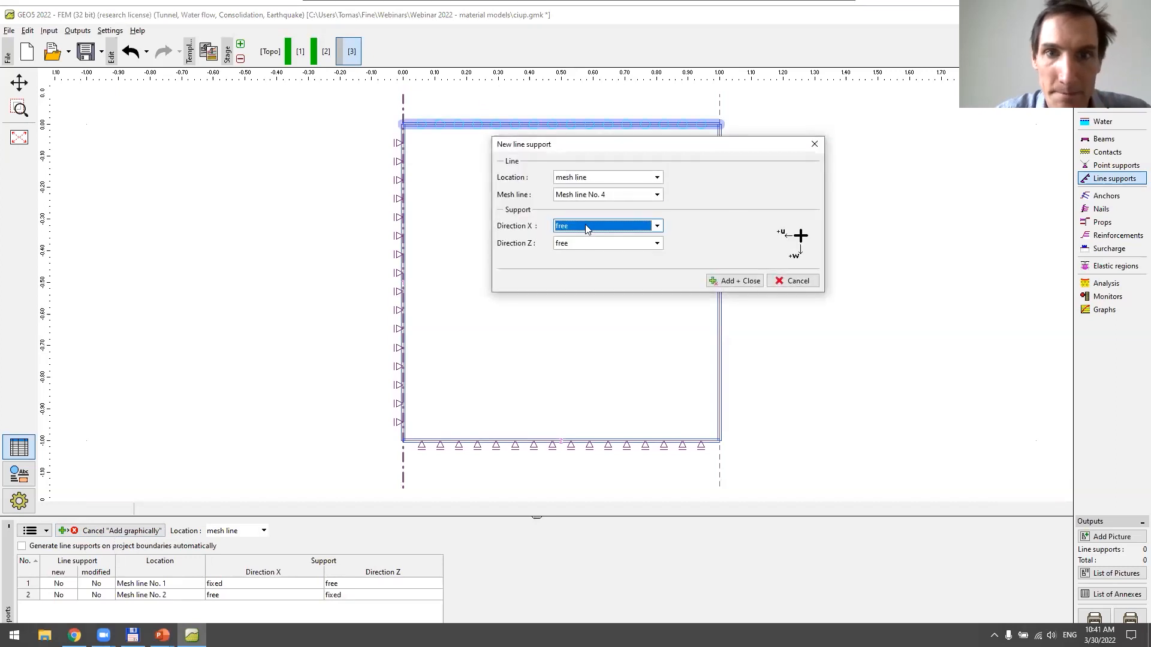
{"action": "left_click", "coordinate": [586, 243]}
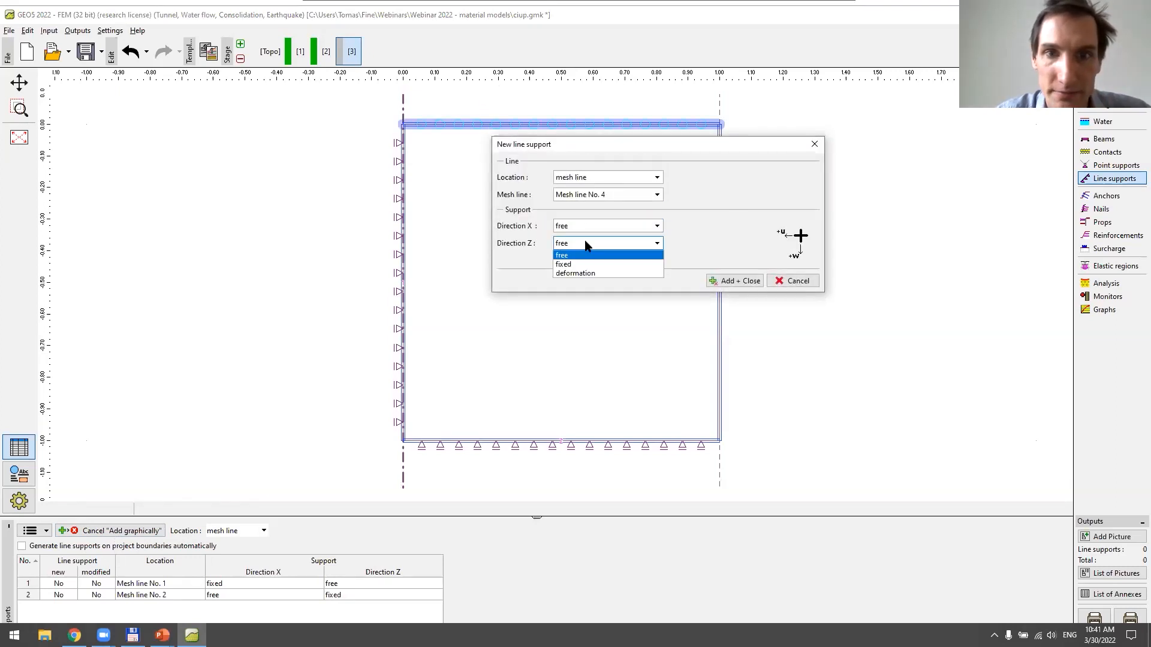
{"action": "left_click", "coordinate": [586, 274]}
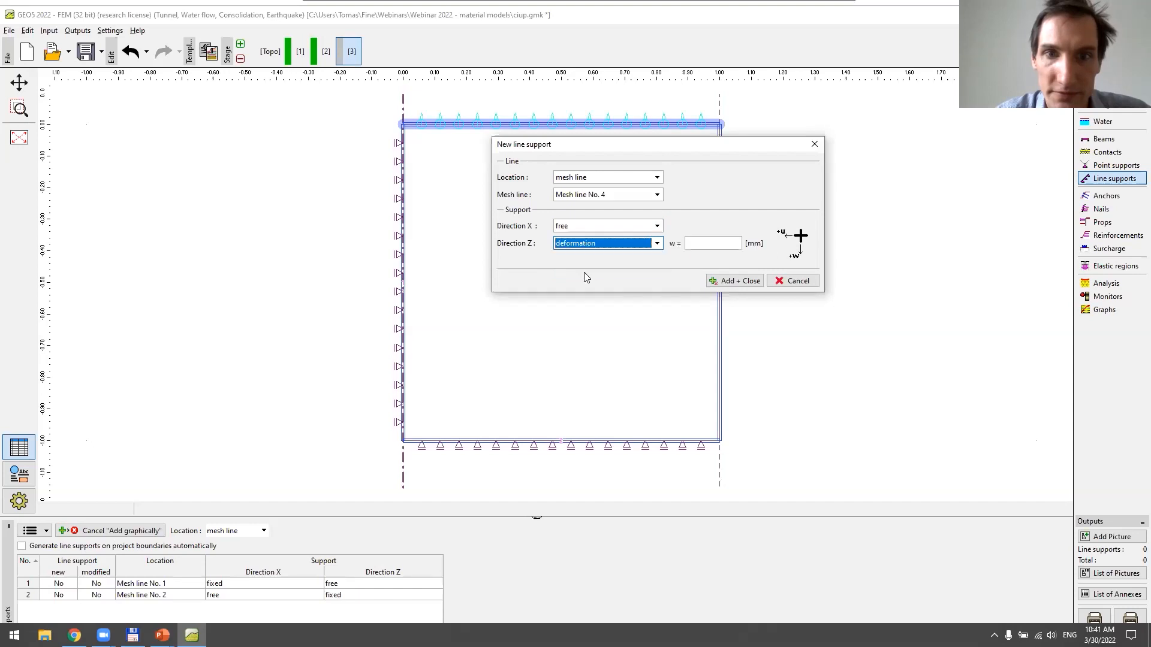
{"action": "left_click", "coordinate": [704, 245]}
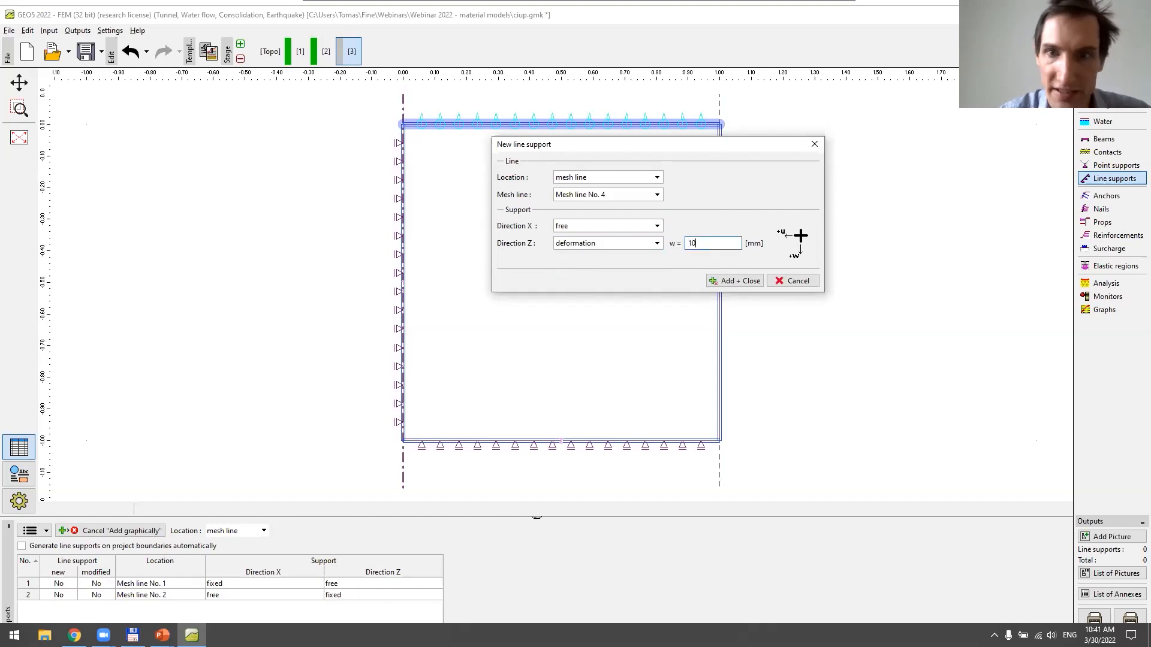
{"action": "left_click", "coordinate": [735, 280]}
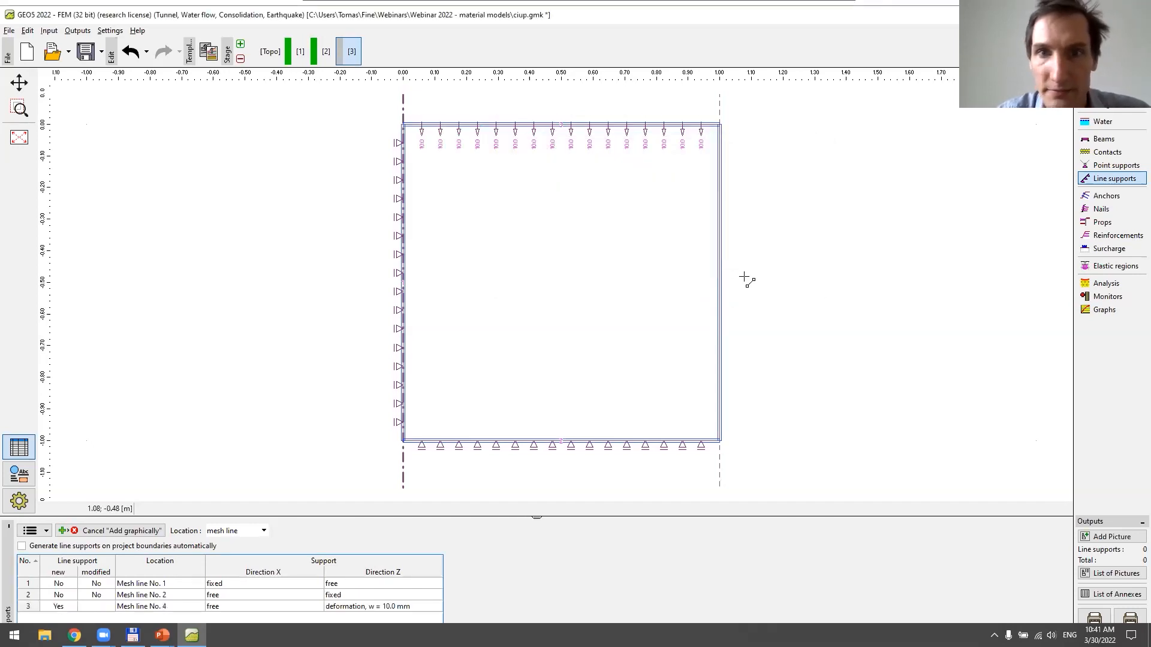
Add a line support on the outer vertical edge at x = 1 with a prescribed deformation u = -5 mm in X and free in Z
{"action": "left_click", "coordinate": [722, 292]}
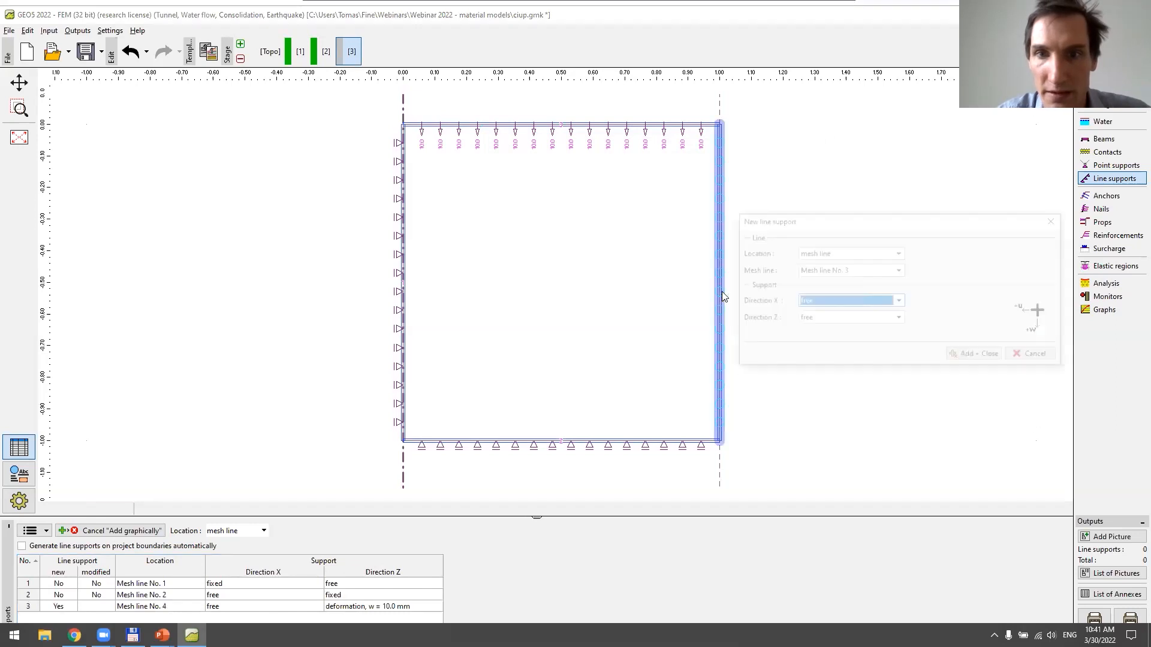
{"action": "left_click", "coordinate": [819, 303]}
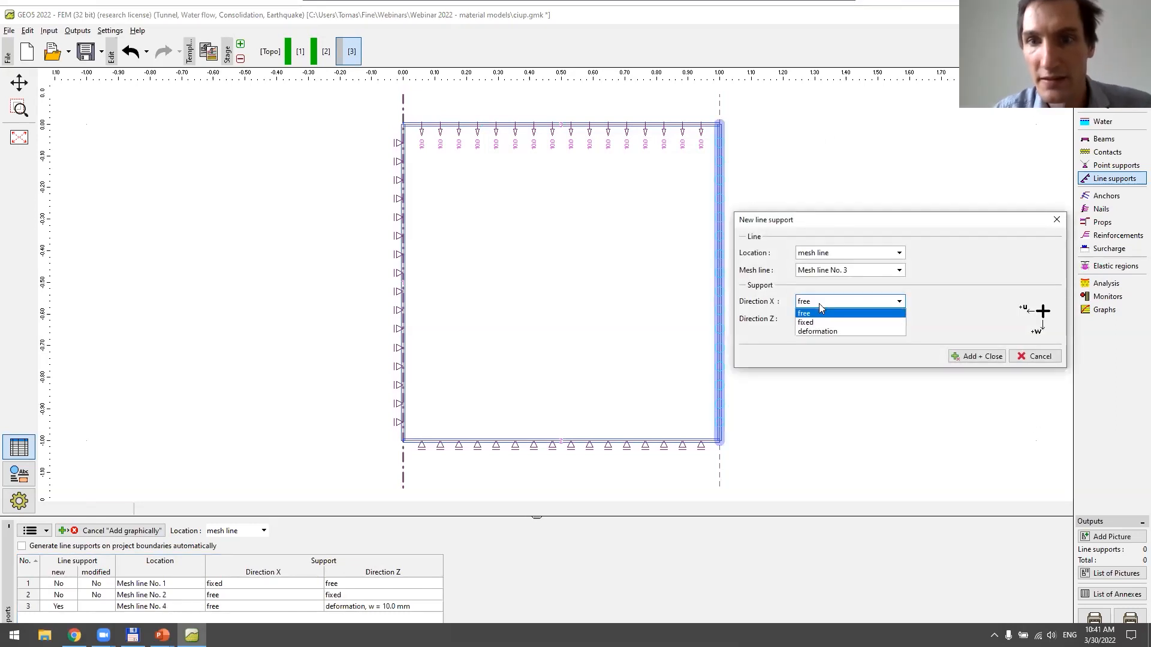
{"action": "left_click", "coordinate": [820, 330]}
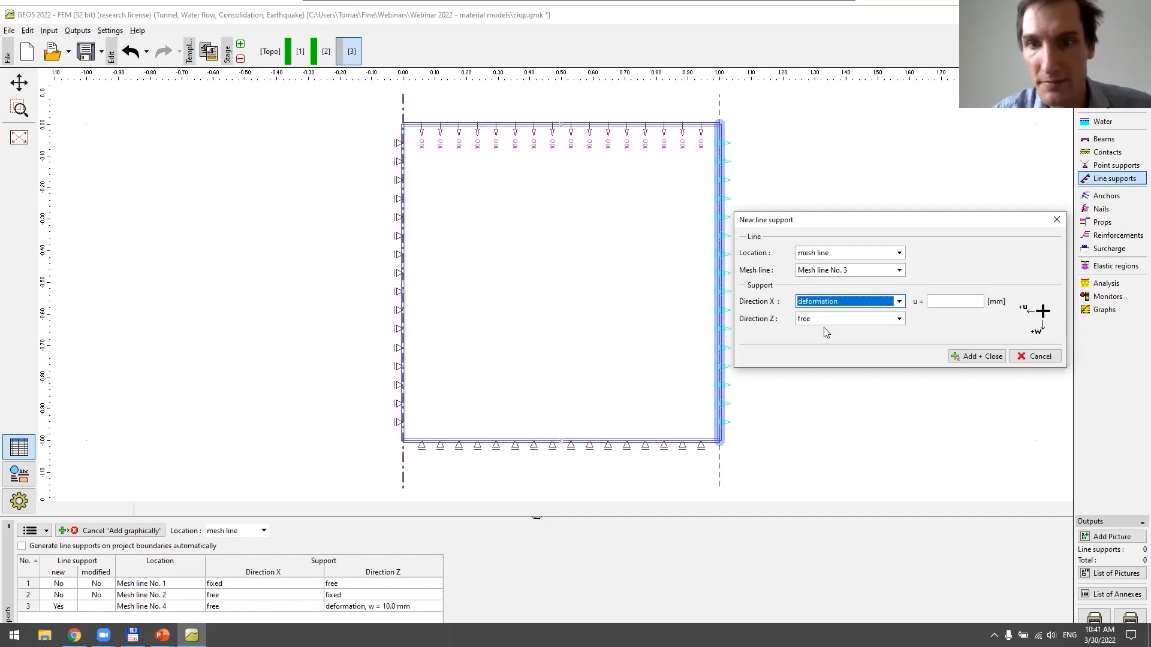
{"action": "left_click", "coordinate": [952, 303]}
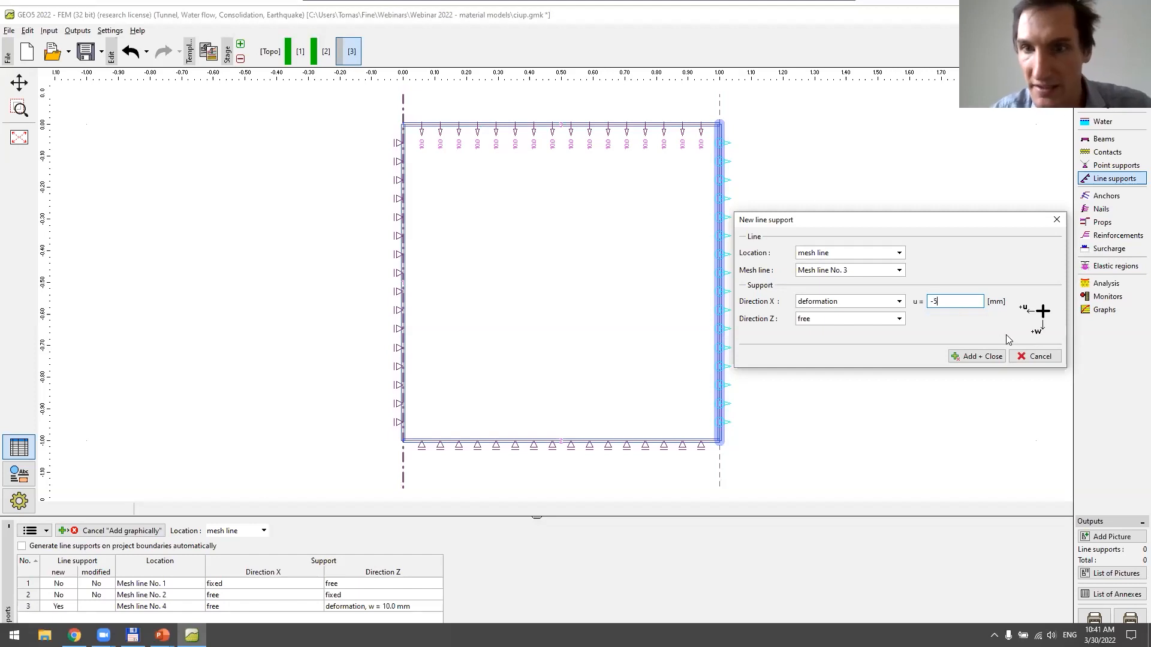
{"action": "left_click", "coordinate": [985, 356]}
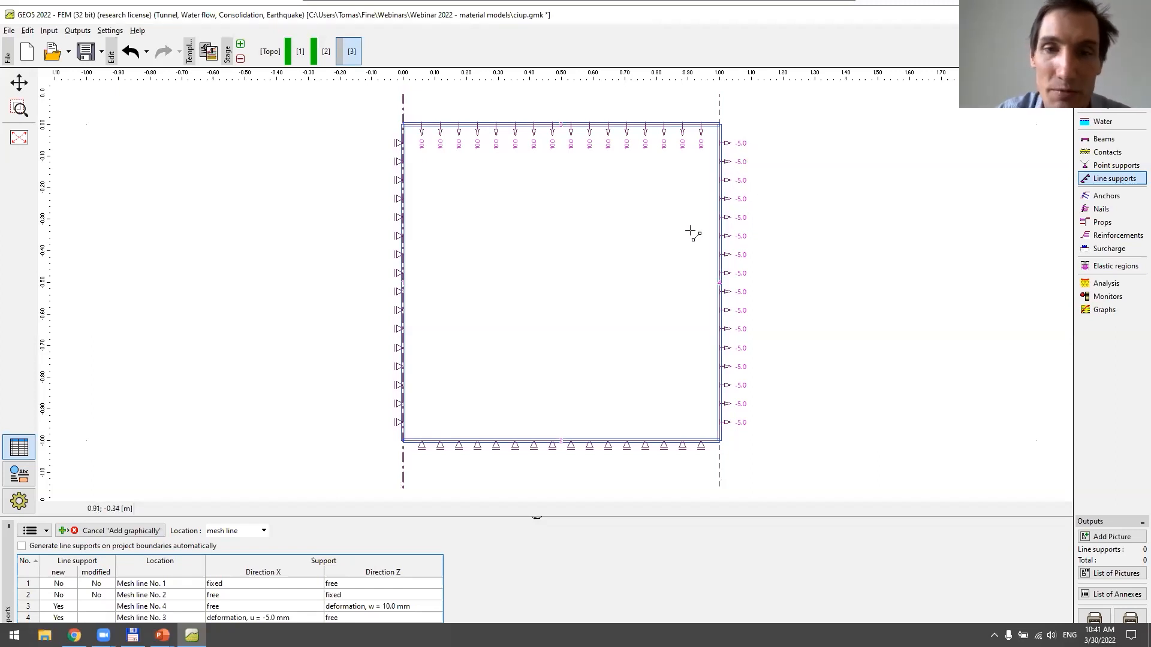
Run the stage 3 analysis and check the displacements and total stresses at the point monitor
{"action": "left_click", "coordinate": [1104, 284]}
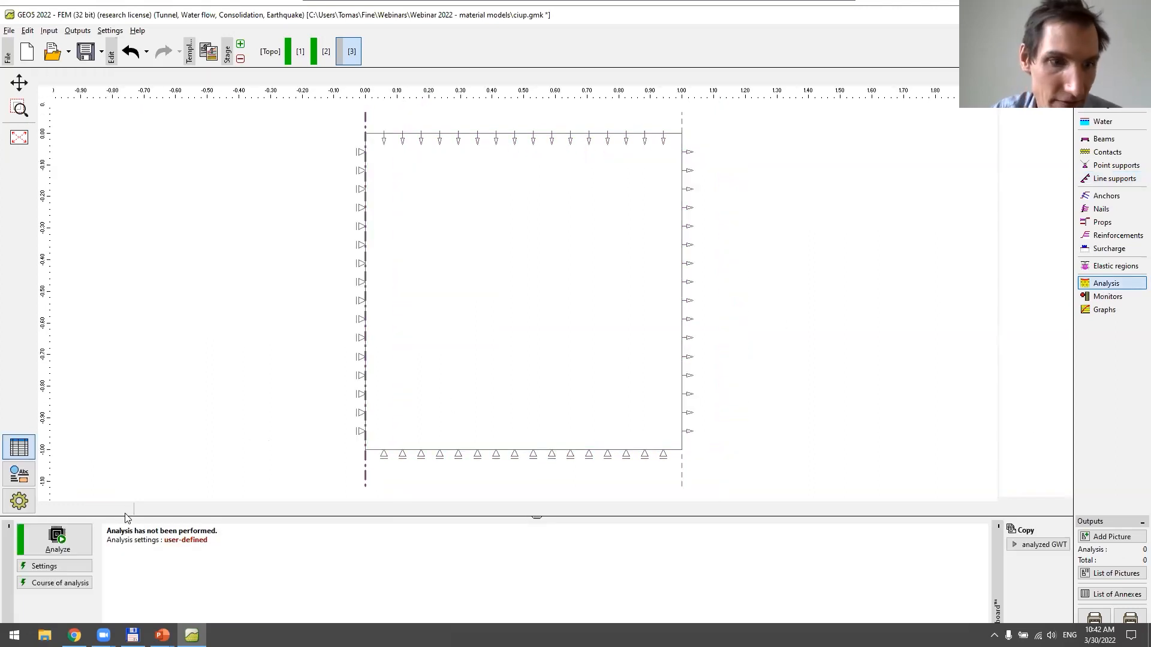
{"action": "left_click", "coordinate": [73, 535]}
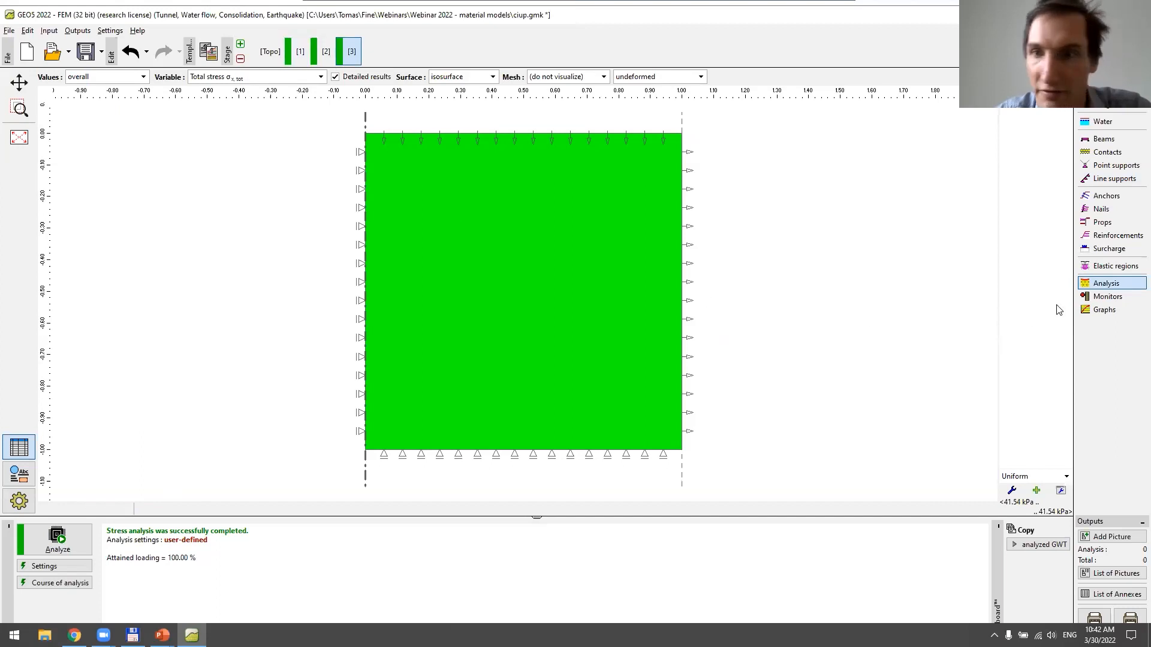
{"action": "left_click", "coordinate": [1105, 296]}
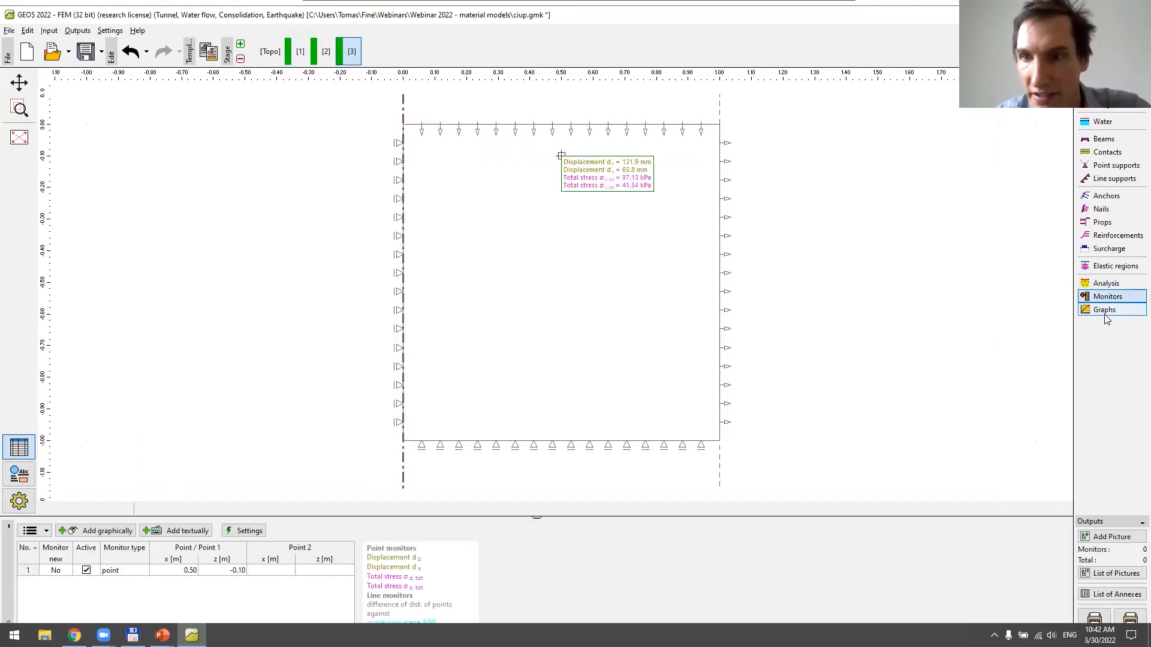
Add a graph for the monitor at (0.50, -0.10) plotting vertical strain εz against the course of loading
{"action": "left_click", "coordinate": [1105, 313]}
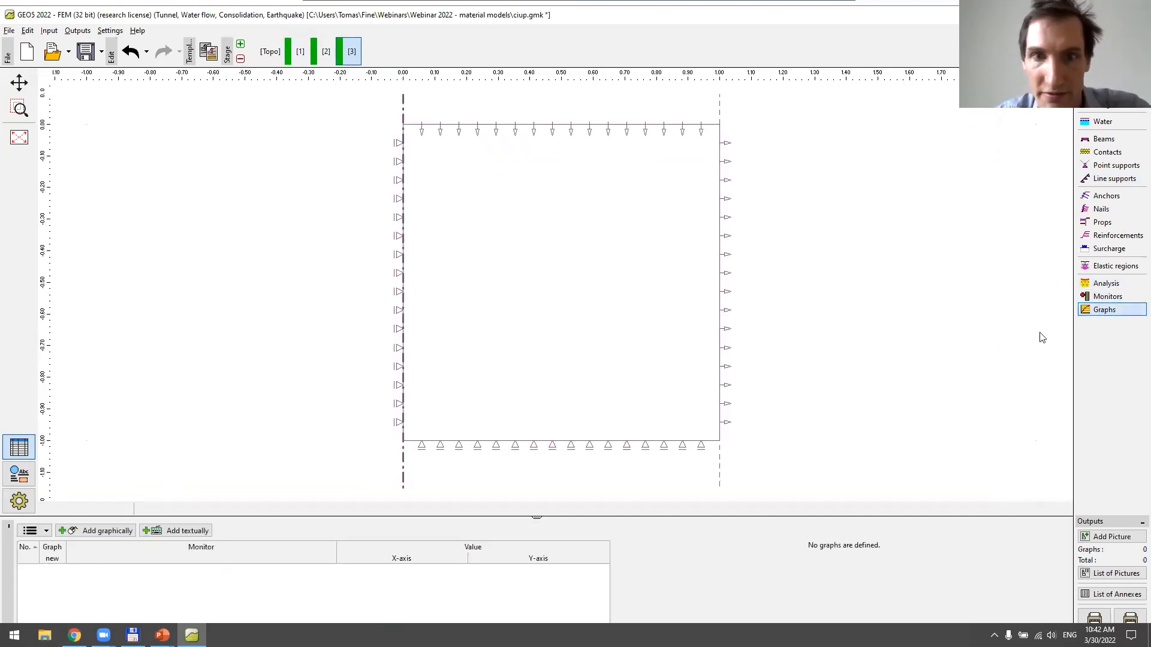
{"action": "left_click", "coordinate": [123, 532]}
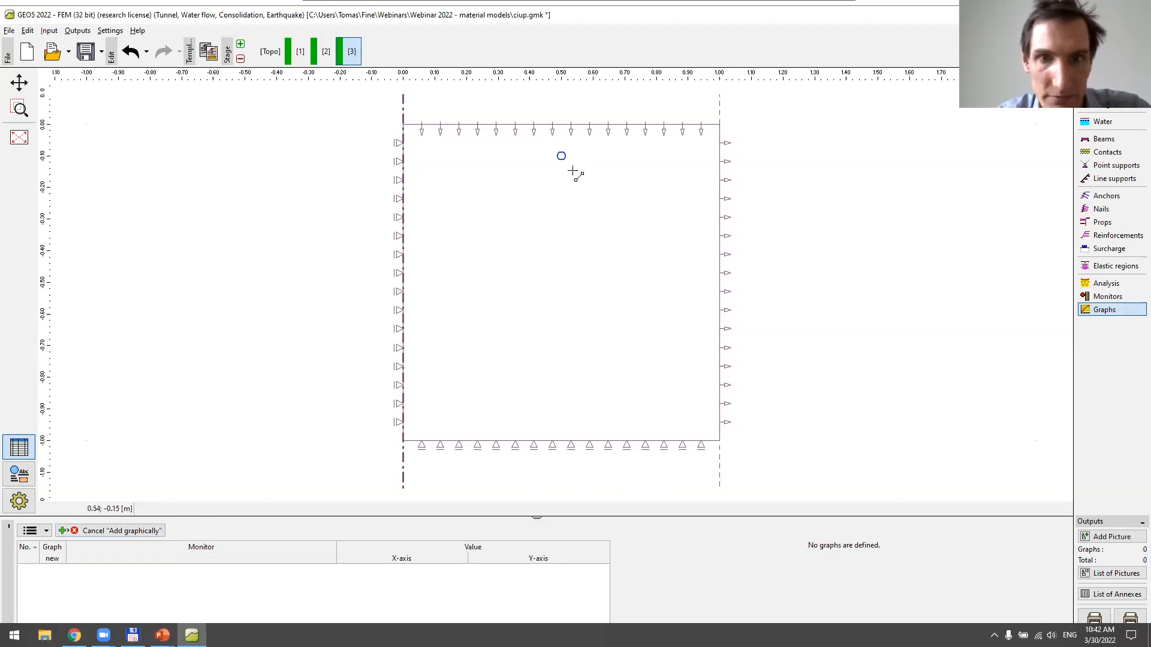
{"action": "left_click", "coordinate": [561, 156]}
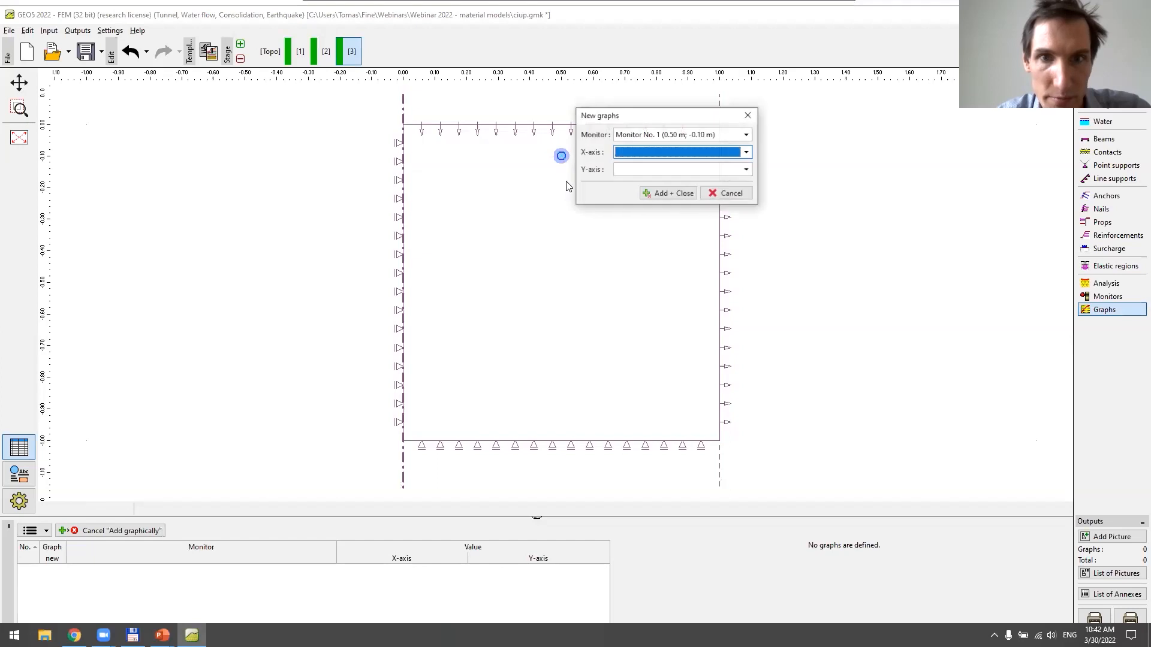
{"action": "left_click", "coordinate": [643, 153]}
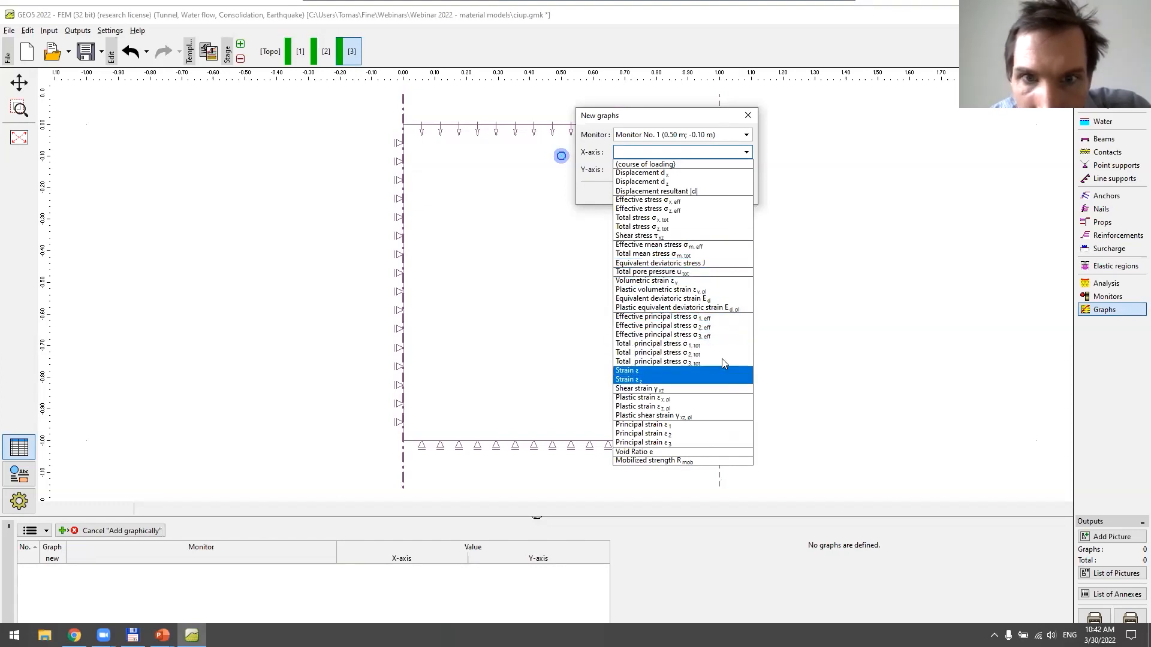
{"action": "left_click", "coordinate": [701, 163]}
{"action": "left_click", "coordinate": [701, 171]}
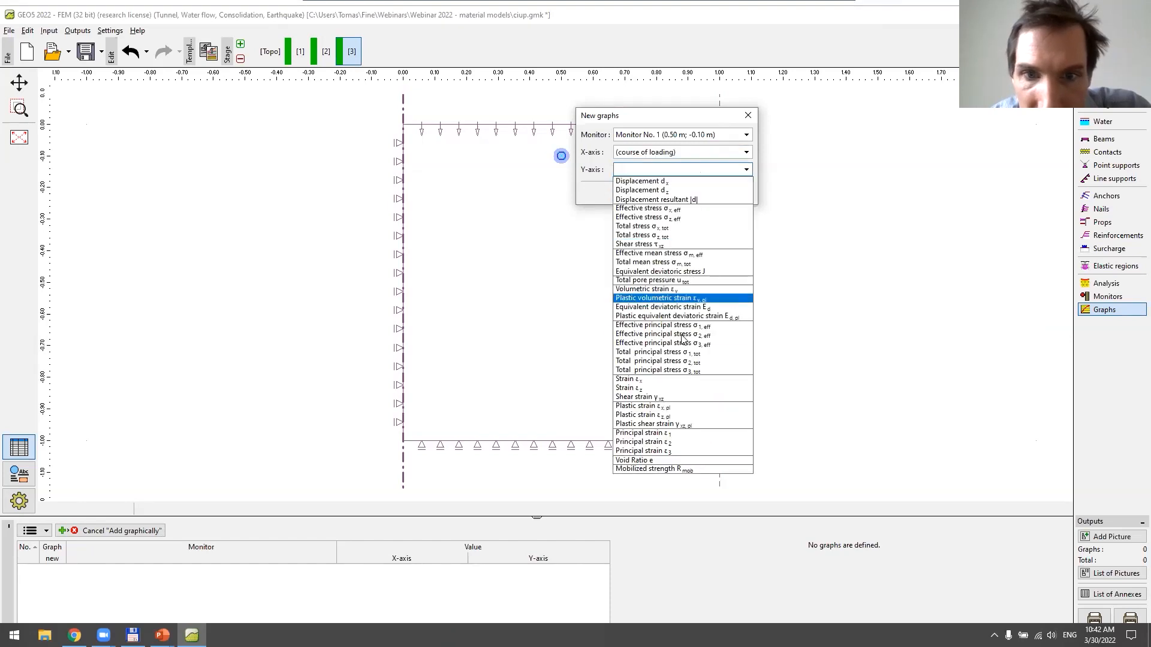
{"action": "left_click", "coordinate": [694, 390]}
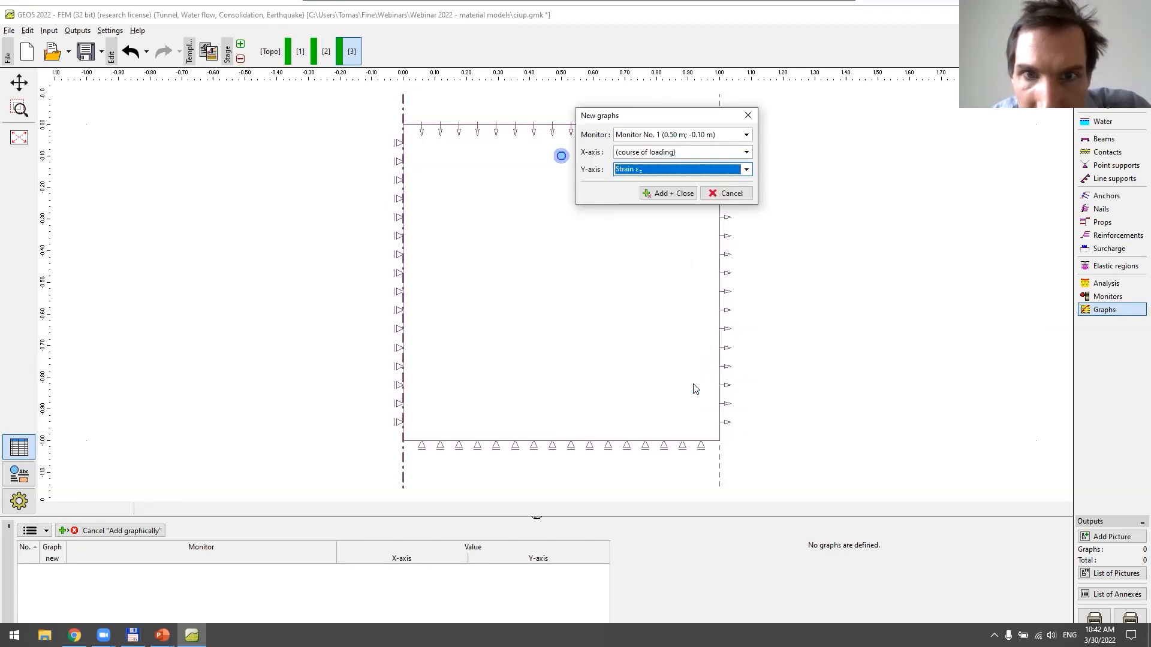
{"action": "left_click", "coordinate": [668, 193]}
{"action": "left_click", "coordinate": [574, 568]}
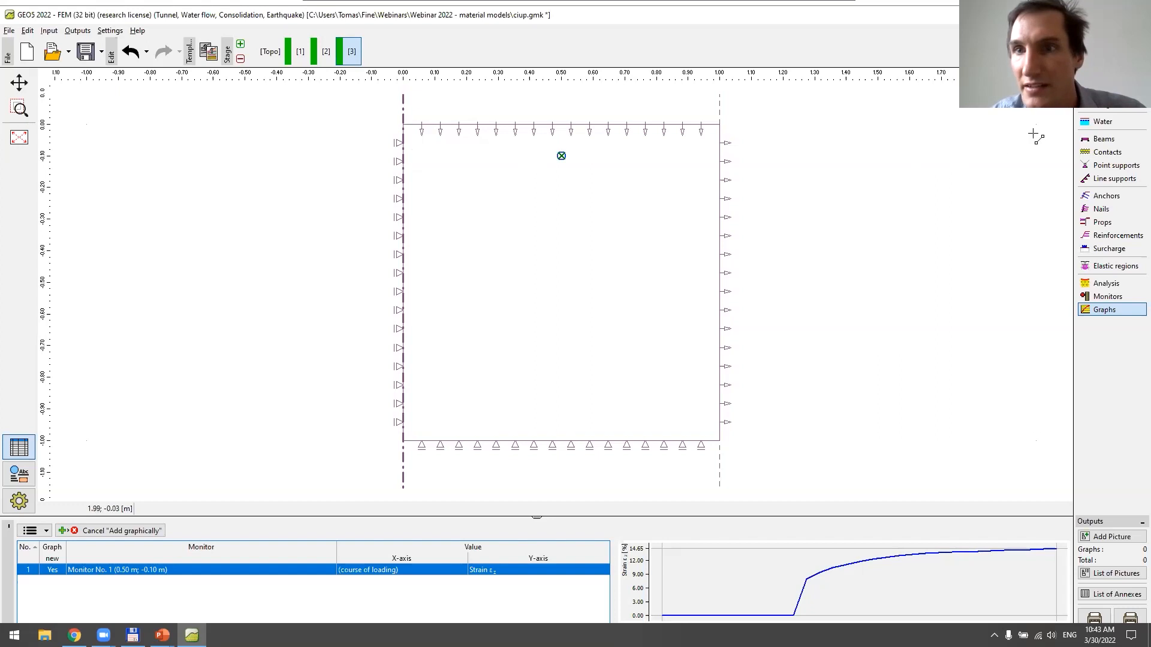
Set the initial calculation step to 0.05 in the stage 1 analysis settings and rerun the analysis from stage 3
{"action": "left_click", "coordinate": [1104, 285]}
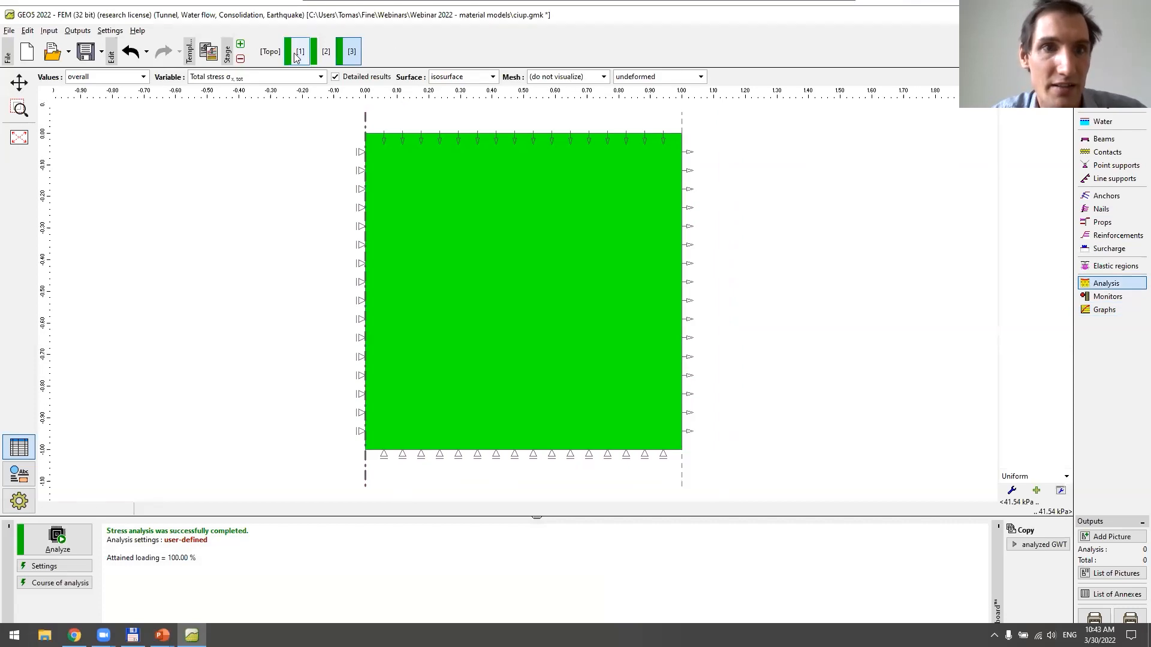
{"action": "left_click", "coordinate": [299, 53]}
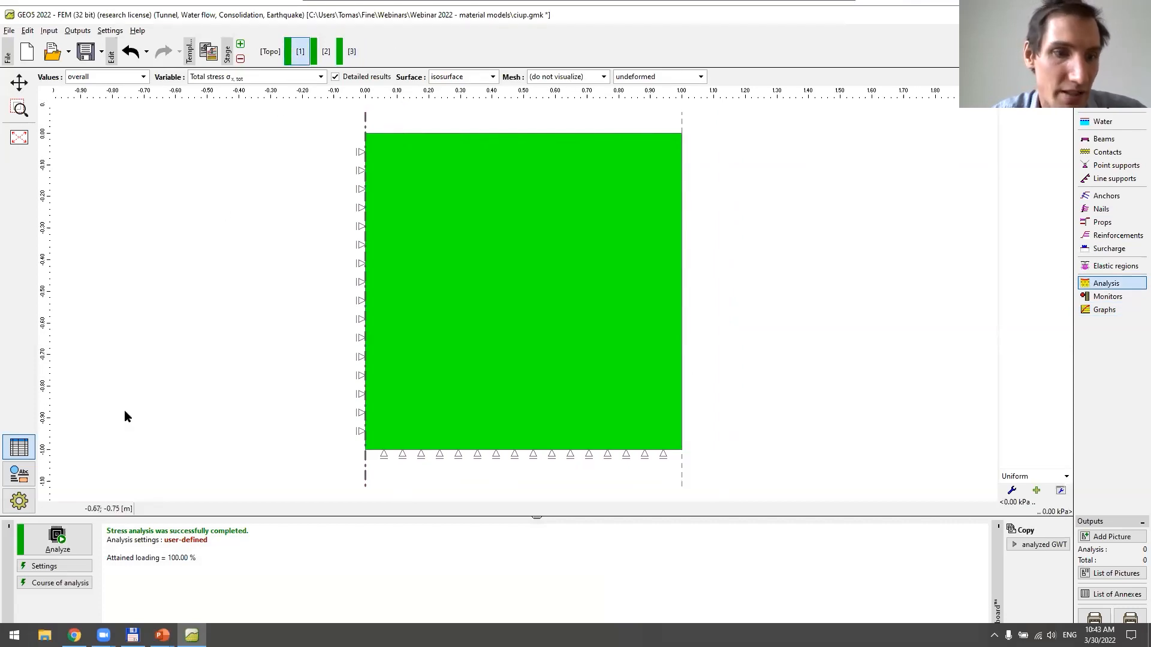
{"action": "left_click", "coordinate": [59, 565]}
{"action": "left_click", "coordinate": [429, 281]}
{"action": "key", "text": "BackSpace"}
{"action": "key", "text": "BackSpace"}
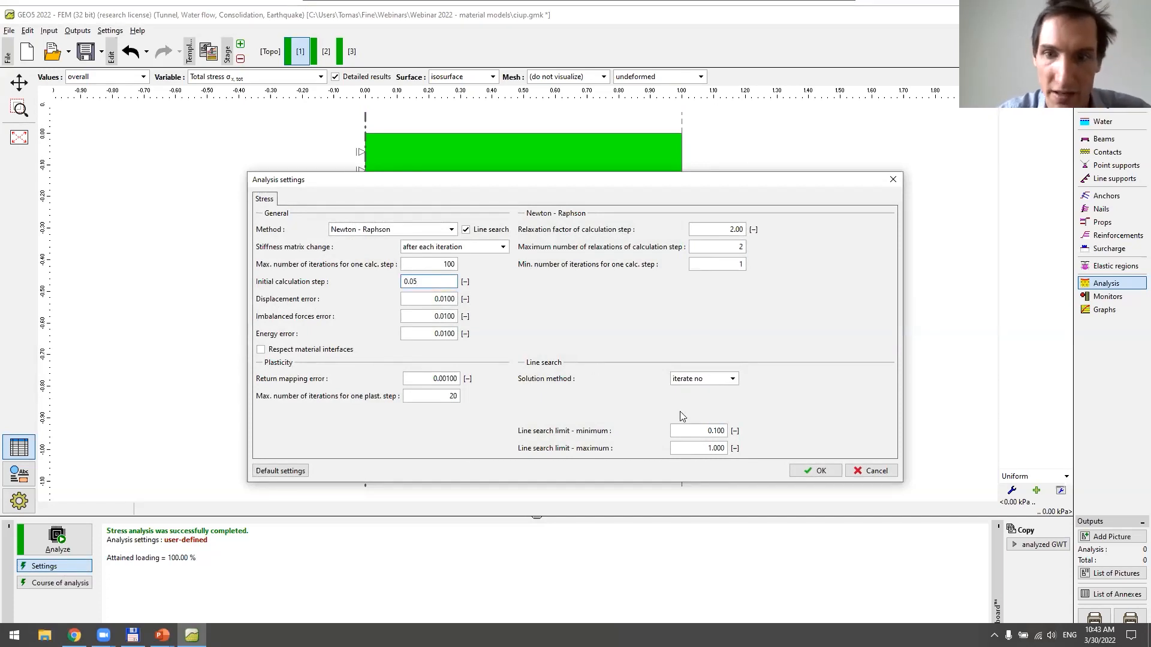
{"action": "left_click", "coordinate": [793, 471]}
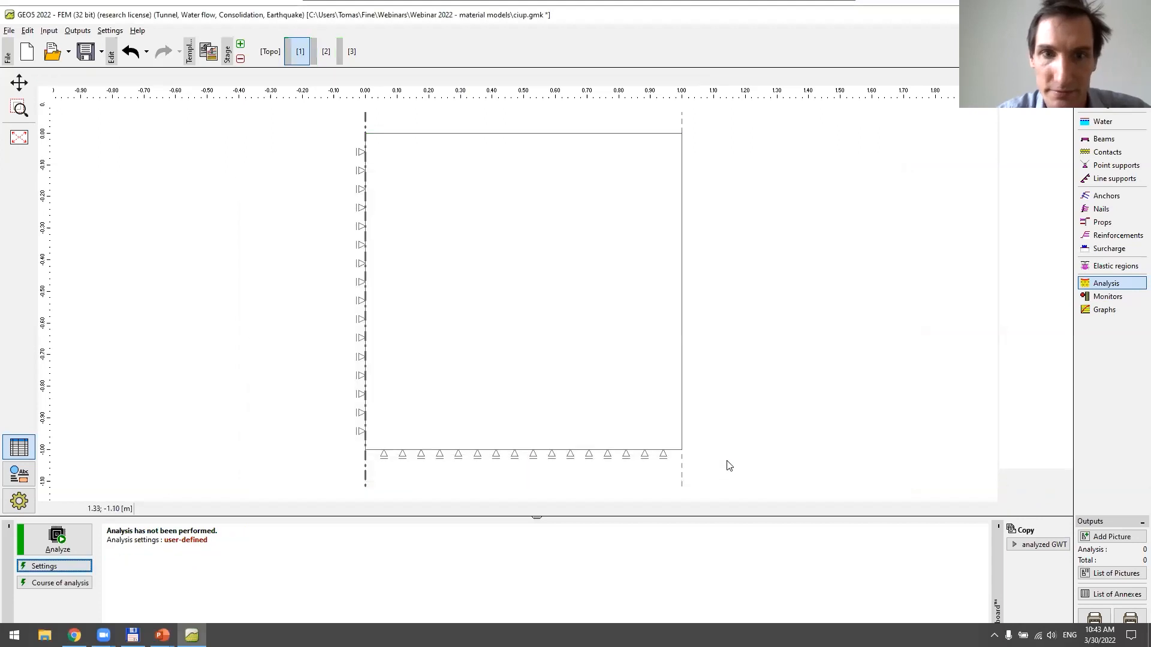
{"action": "left_click", "coordinate": [352, 51]}
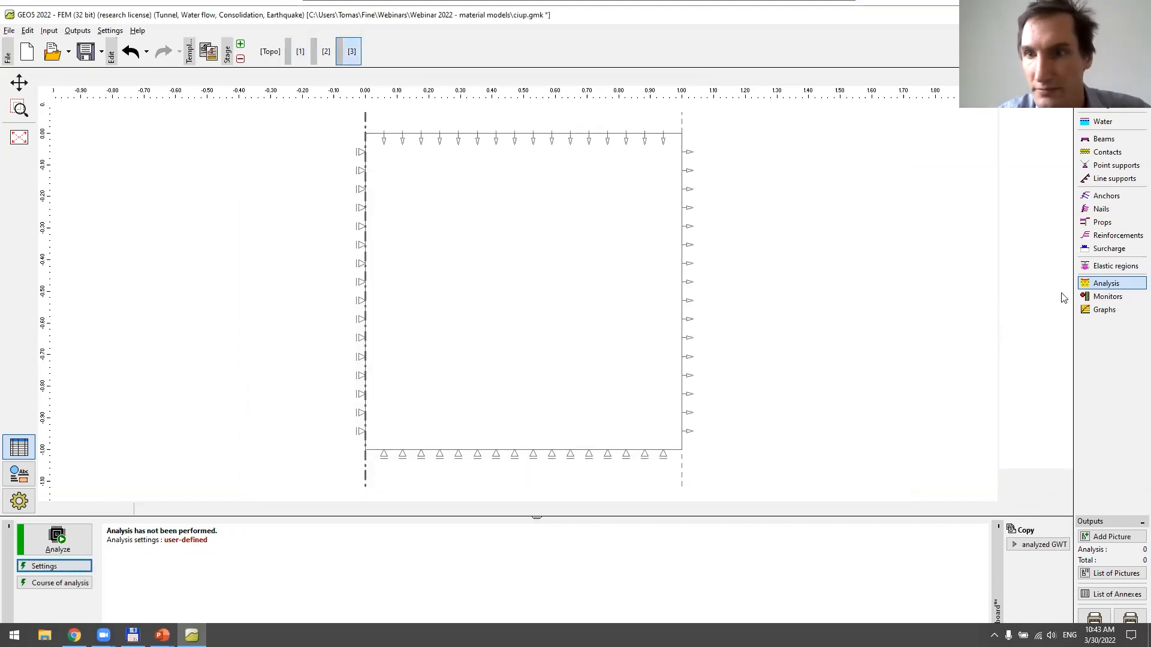
{"action": "left_click", "coordinate": [79, 546]}
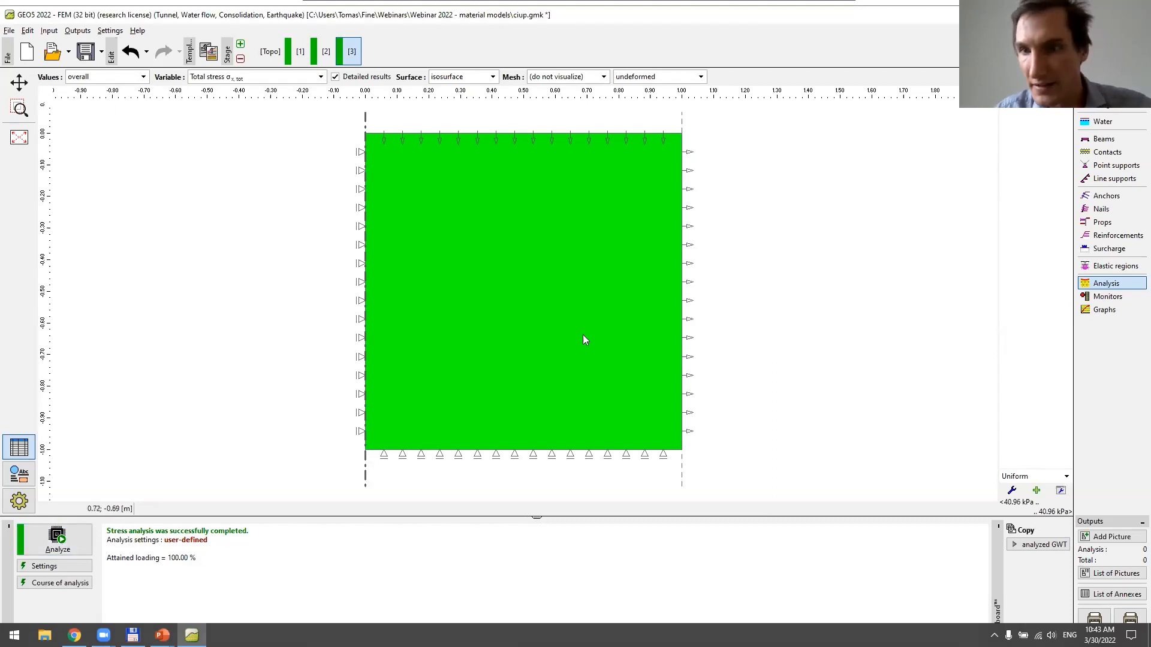
Check the strain εz graph and add a graph for the monitor at (0.50, -0.10) plotting effective stress σz,eff against the course of loading
{"action": "left_click", "coordinate": [1108, 310]}
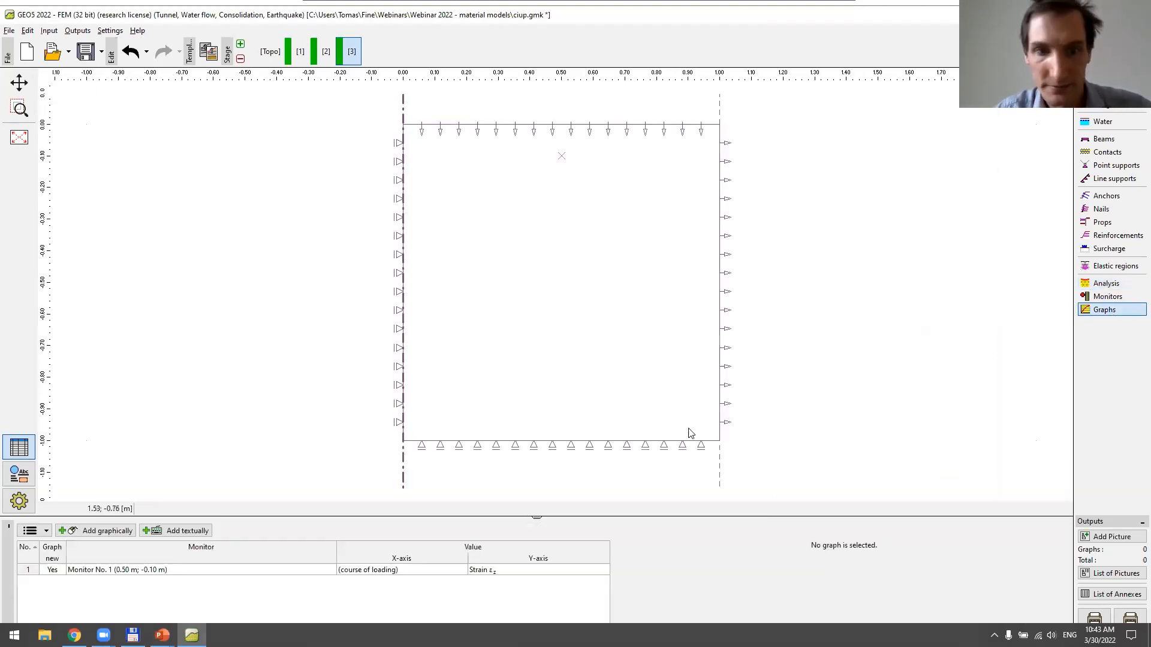
{"action": "left_click", "coordinate": [202, 571]}
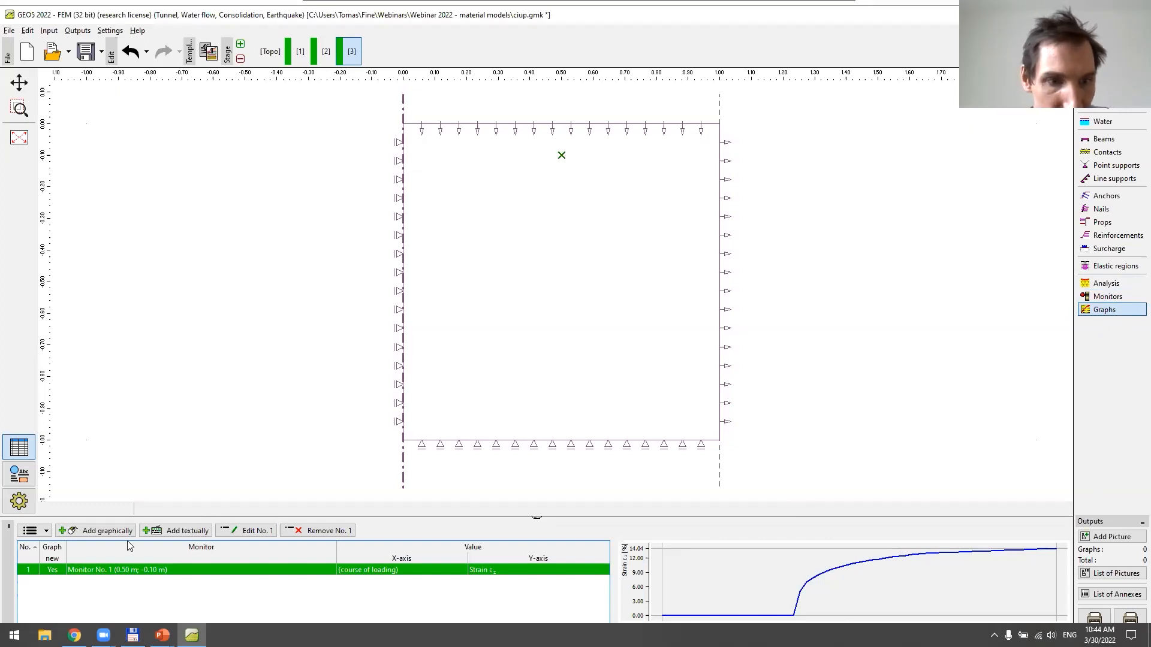
{"action": "left_click", "coordinate": [96, 531]}
{"action": "left_click", "coordinate": [561, 155]}
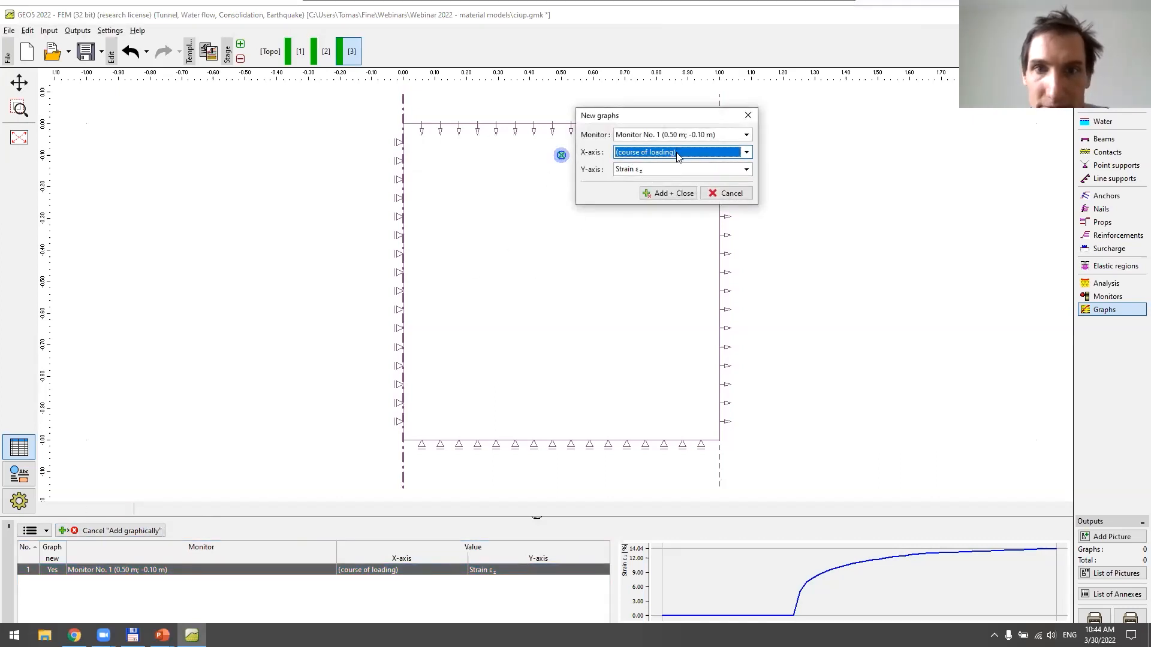
{"action": "left_click", "coordinate": [677, 153]}
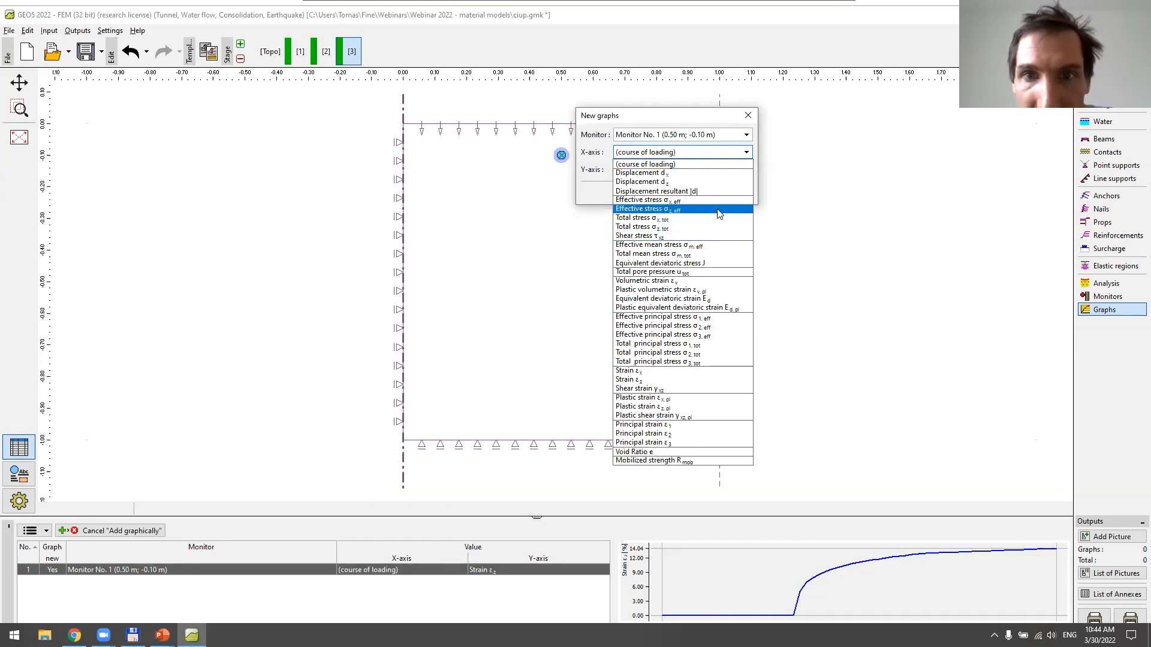
{"action": "left_click", "coordinate": [727, 164]}
{"action": "left_click", "coordinate": [727, 154]}
{"action": "left_click", "coordinate": [722, 166]}
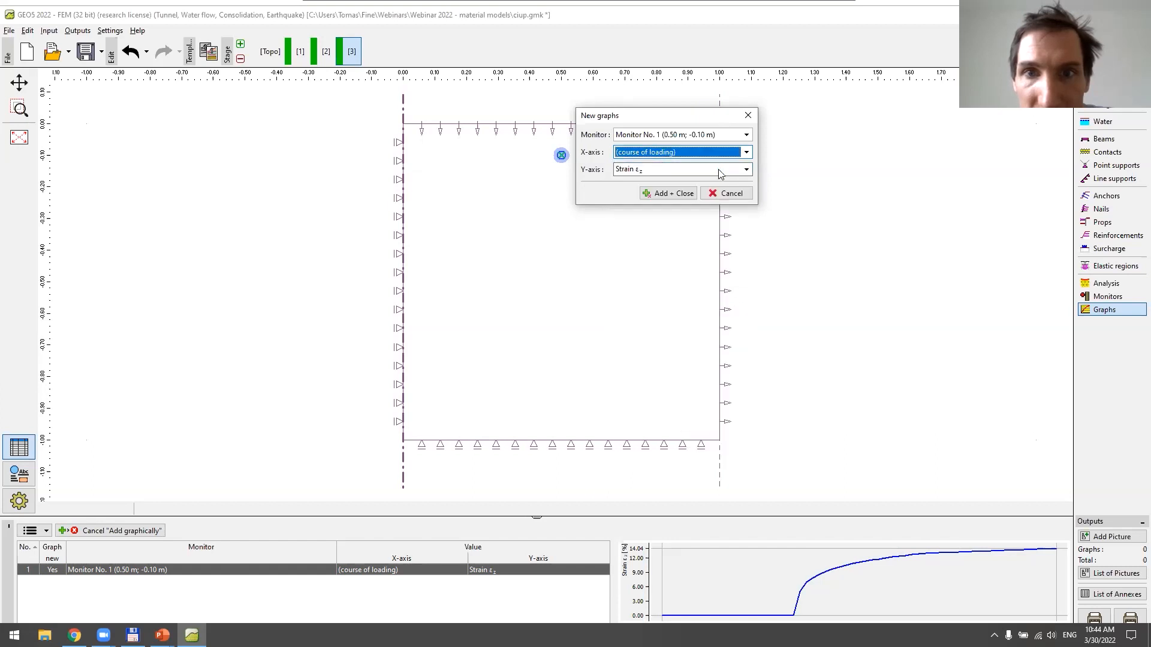
{"action": "left_click", "coordinate": [721, 170]}
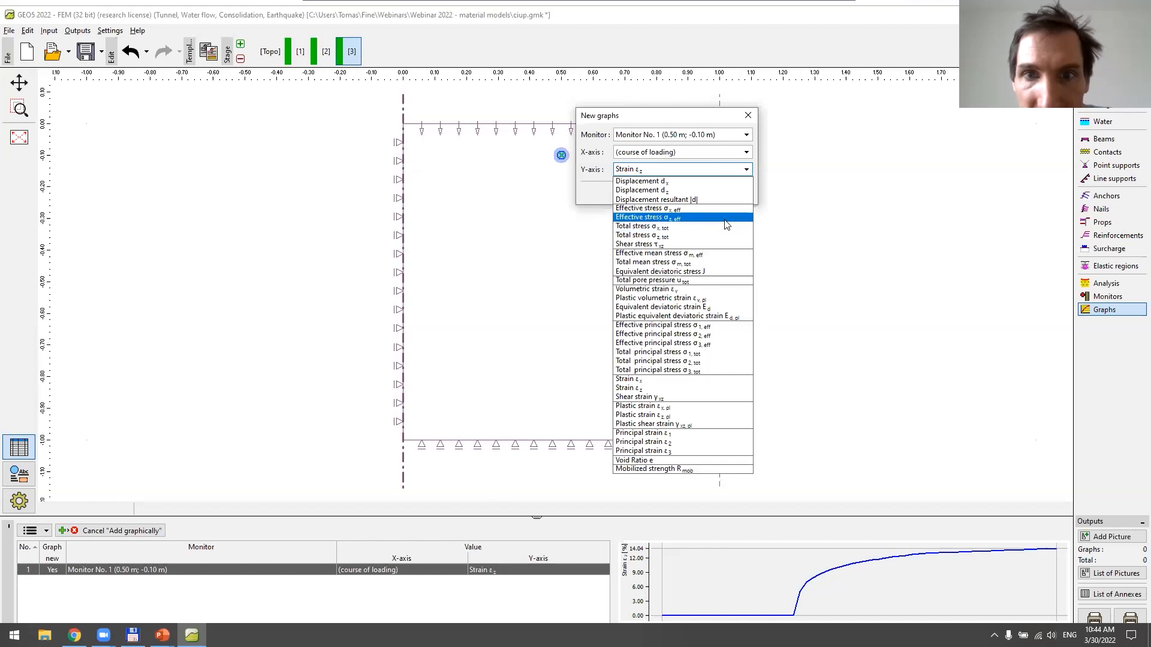
{"action": "left_click", "coordinate": [724, 217]}
{"action": "left_click", "coordinate": [684, 195]}
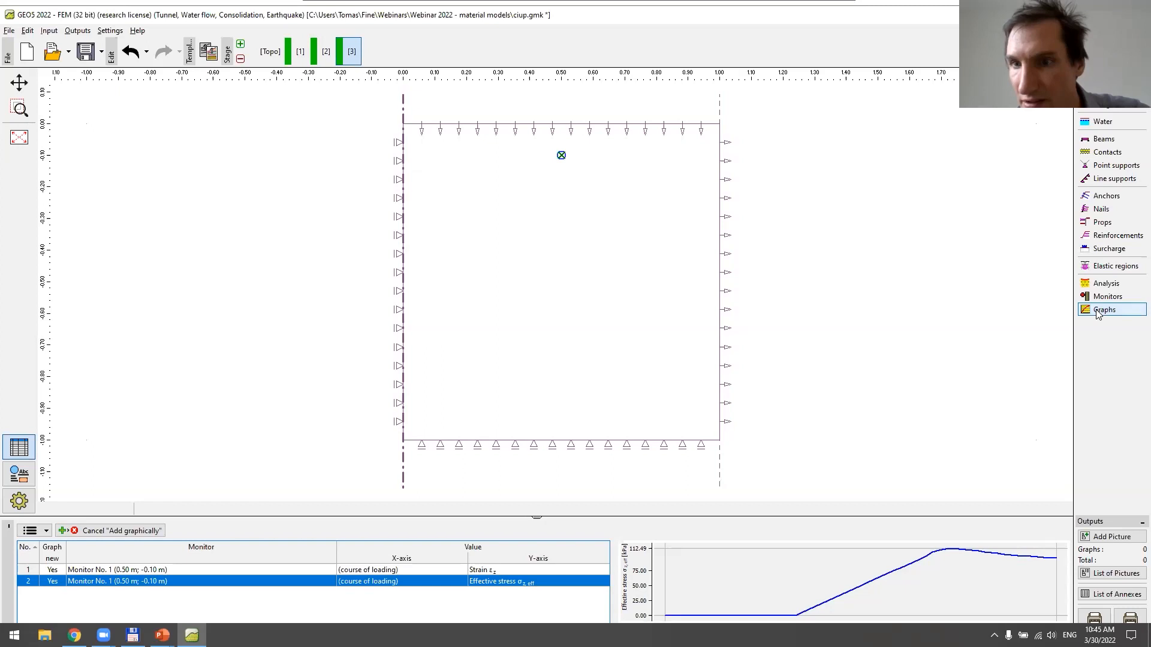
{"action": "left_click", "coordinate": [143, 531]}
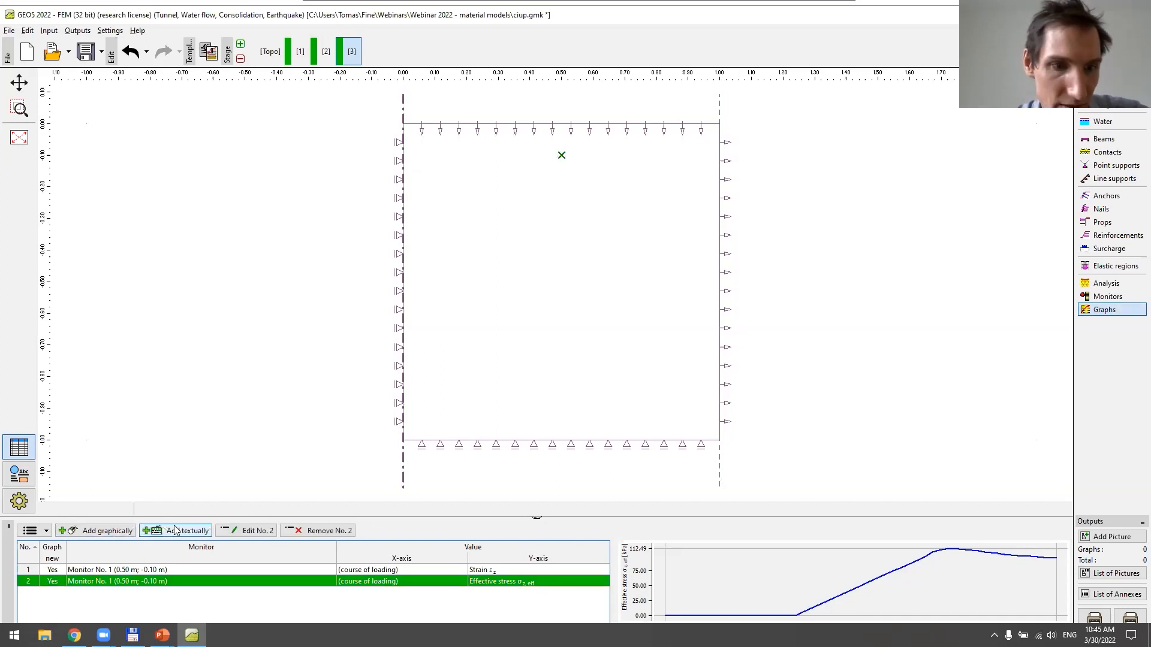
Add a graph for the same monitor plotting equivalent deviatoric stress J against the course of loading
{"action": "left_click", "coordinate": [102, 530]}
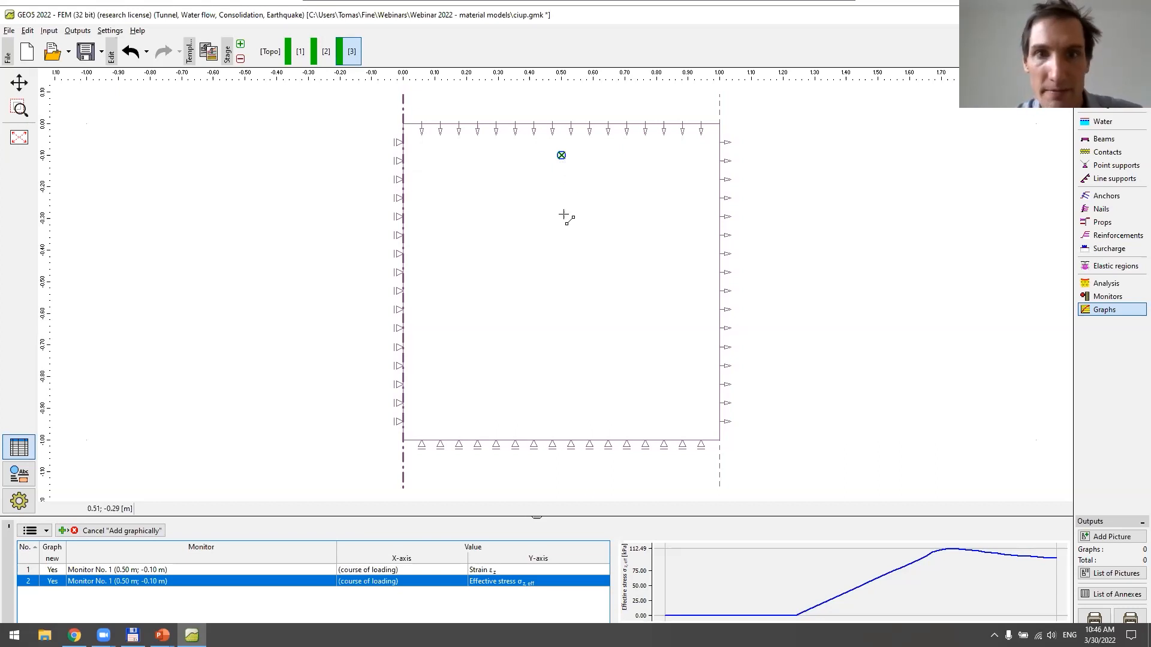
{"action": "left_click", "coordinate": [561, 156]}
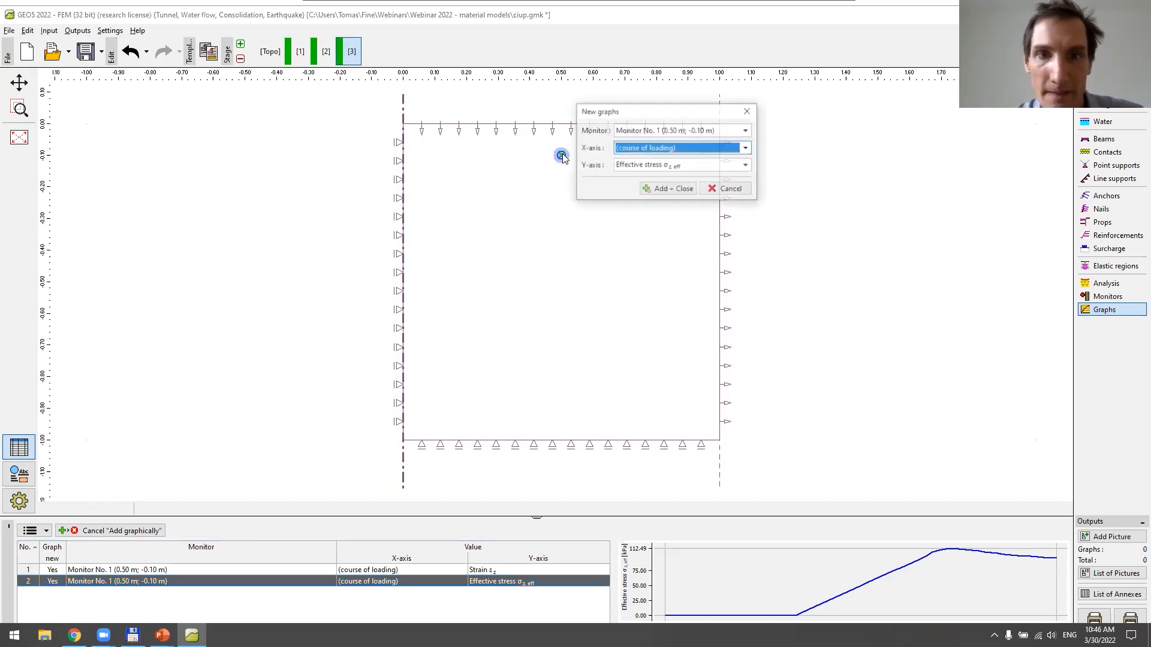
{"action": "left_click", "coordinate": [682, 168]}
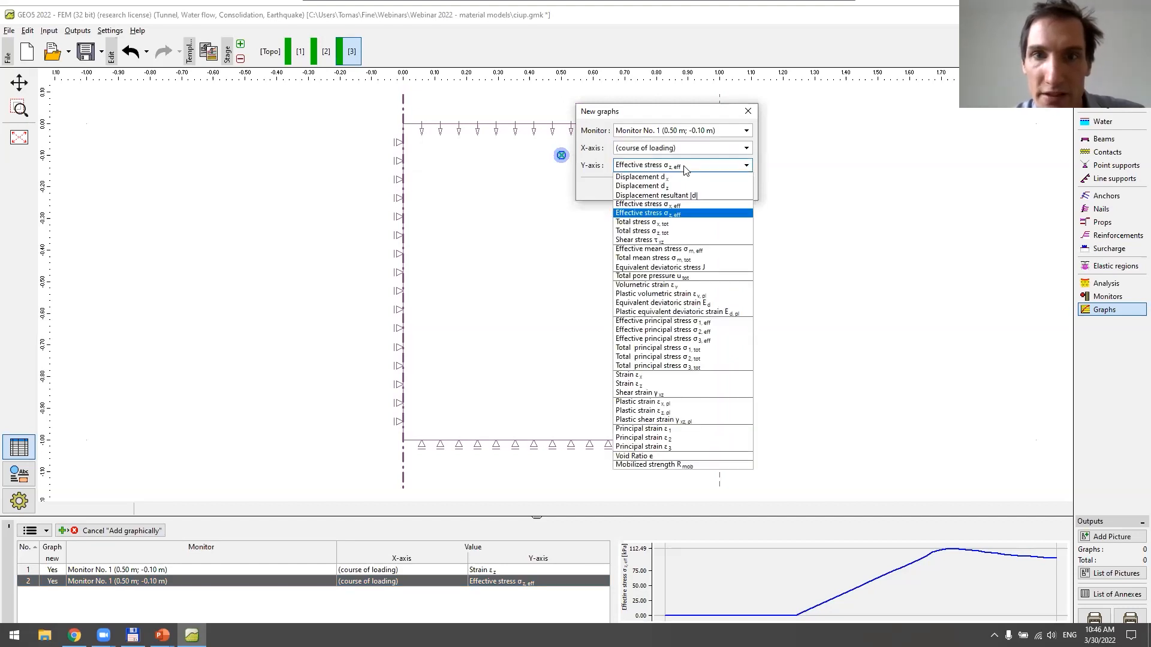
{"action": "left_click", "coordinate": [685, 151]}
{"action": "left_click", "coordinate": [688, 170]}
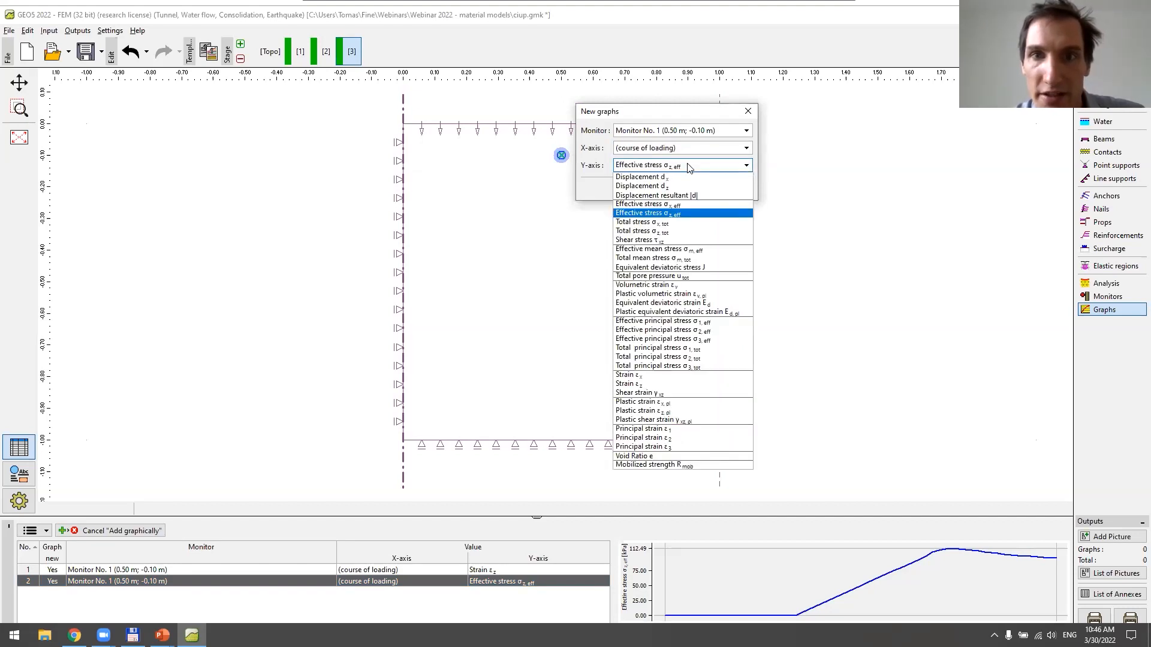
{"action": "left_click", "coordinate": [707, 267]}
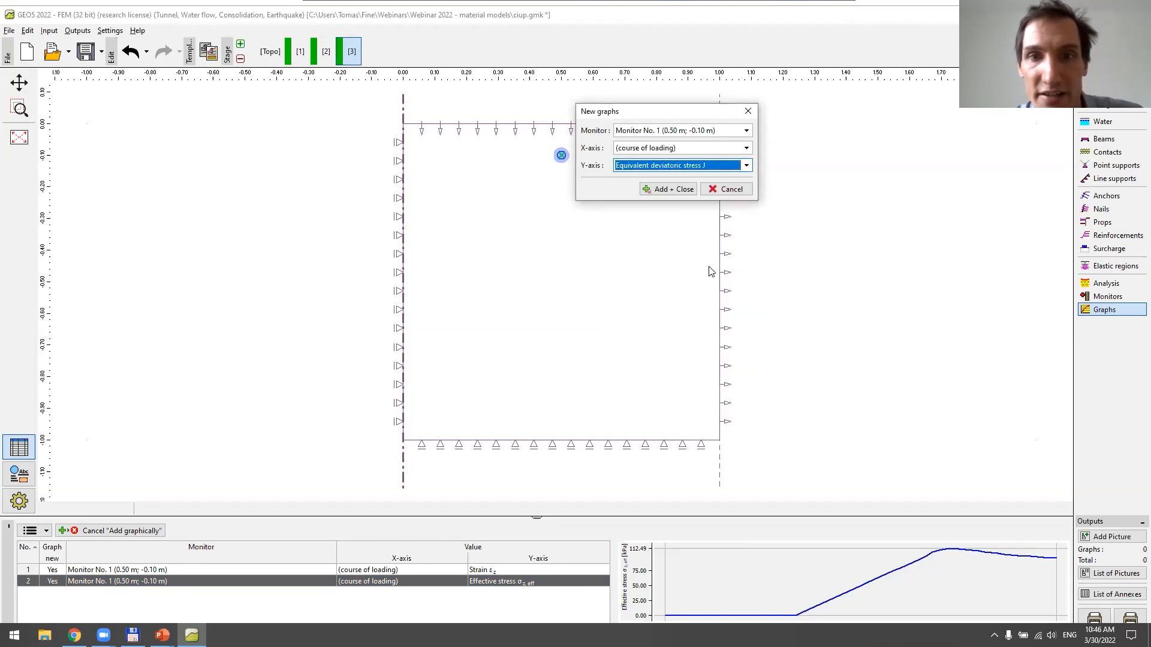
{"action": "left_click", "coordinate": [681, 190]}
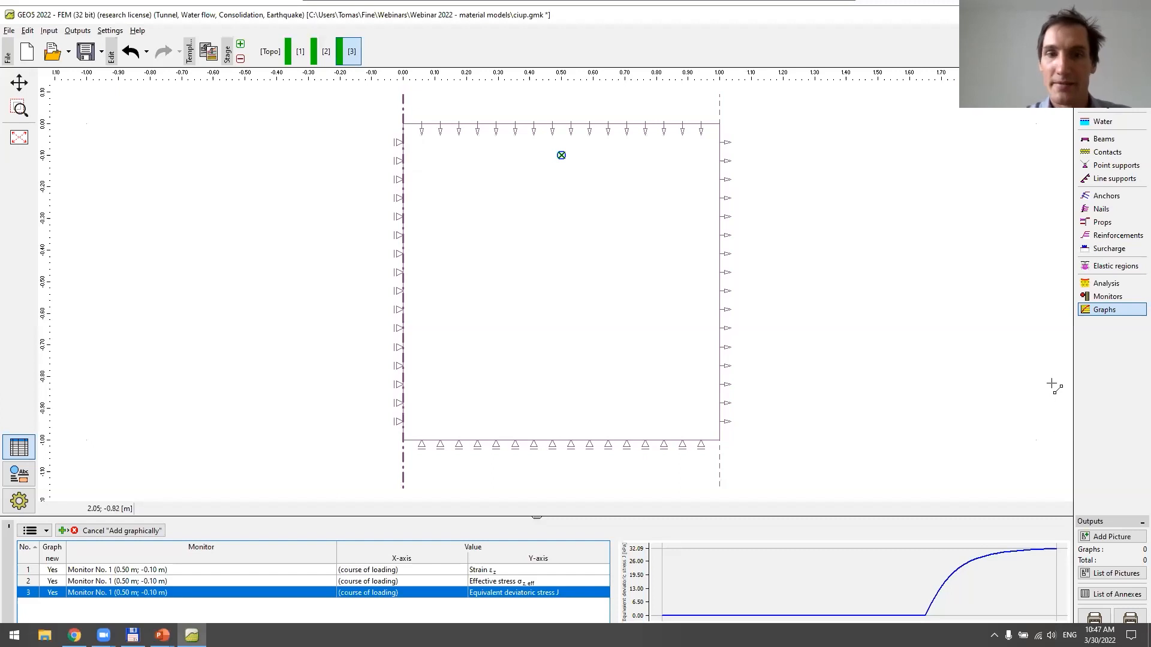
Save the ciup.gmk project and minimize its window to return to the presentation slides
{"action": "key", "text": "ctrl+s"}
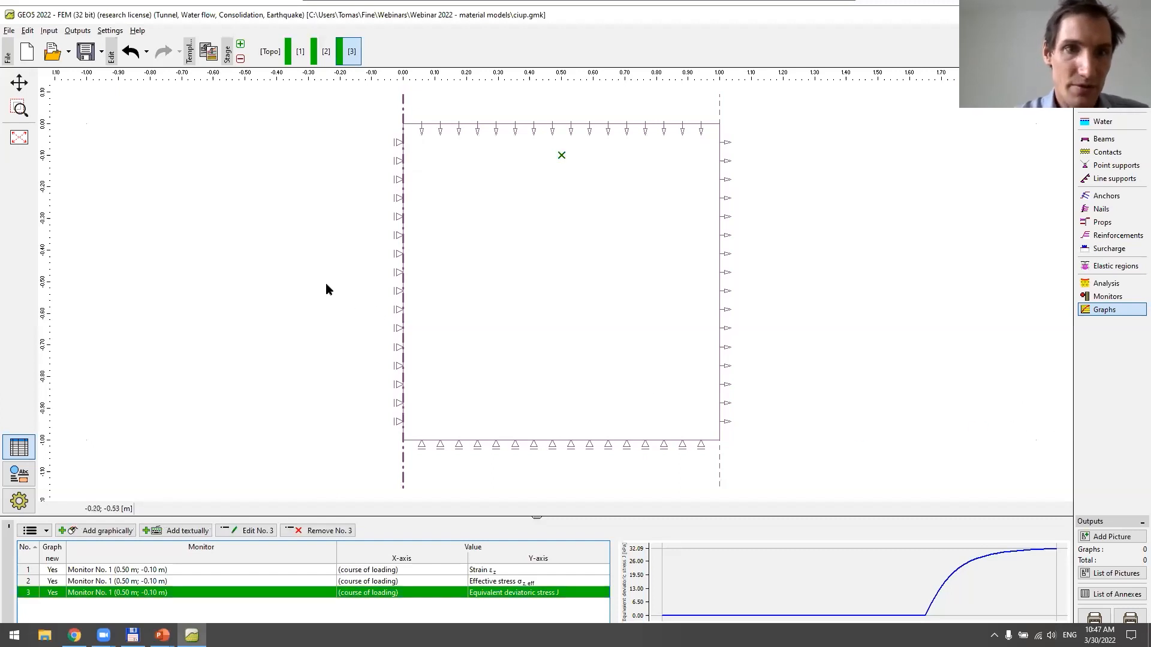
{"action": "double_click", "coordinate": [281, 15]}
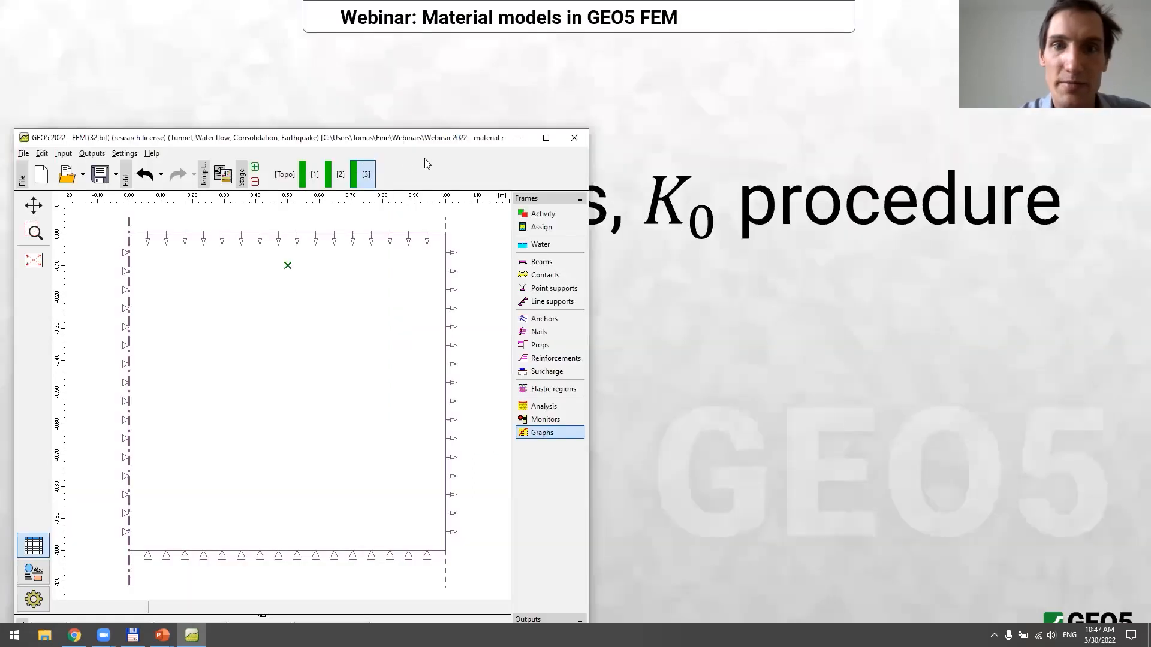
{"action": "left_click", "coordinate": [524, 139]}
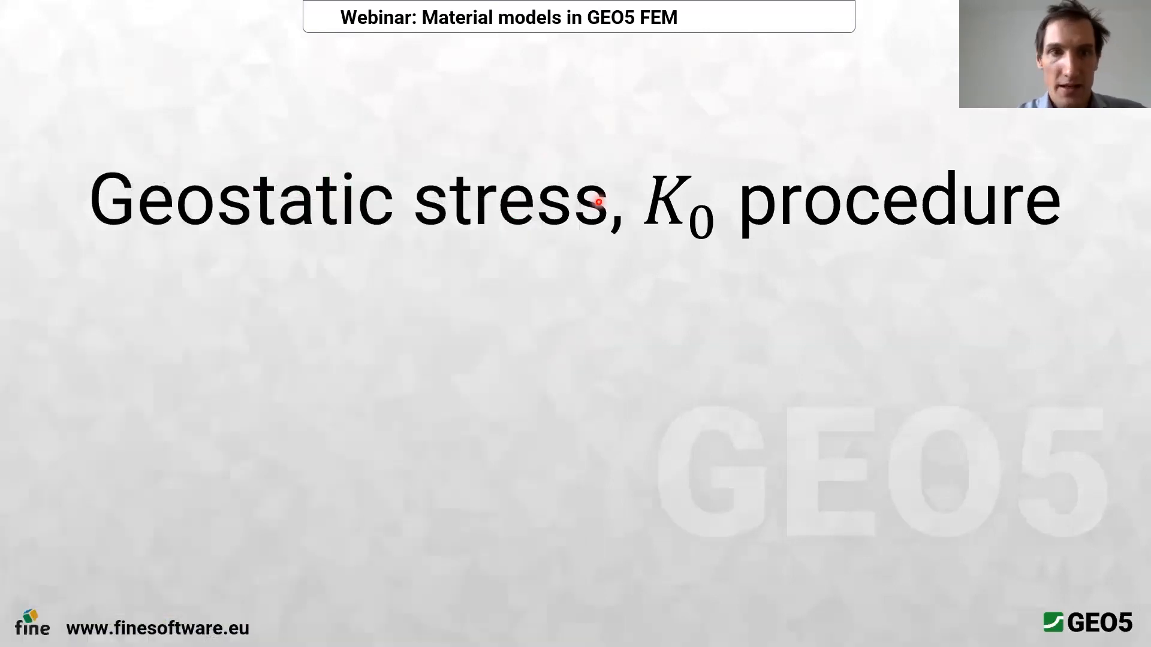
{"action": "key", "text": "Left"}
{"action": "key", "text": "Right"}
{"action": "key", "text": "Right"}
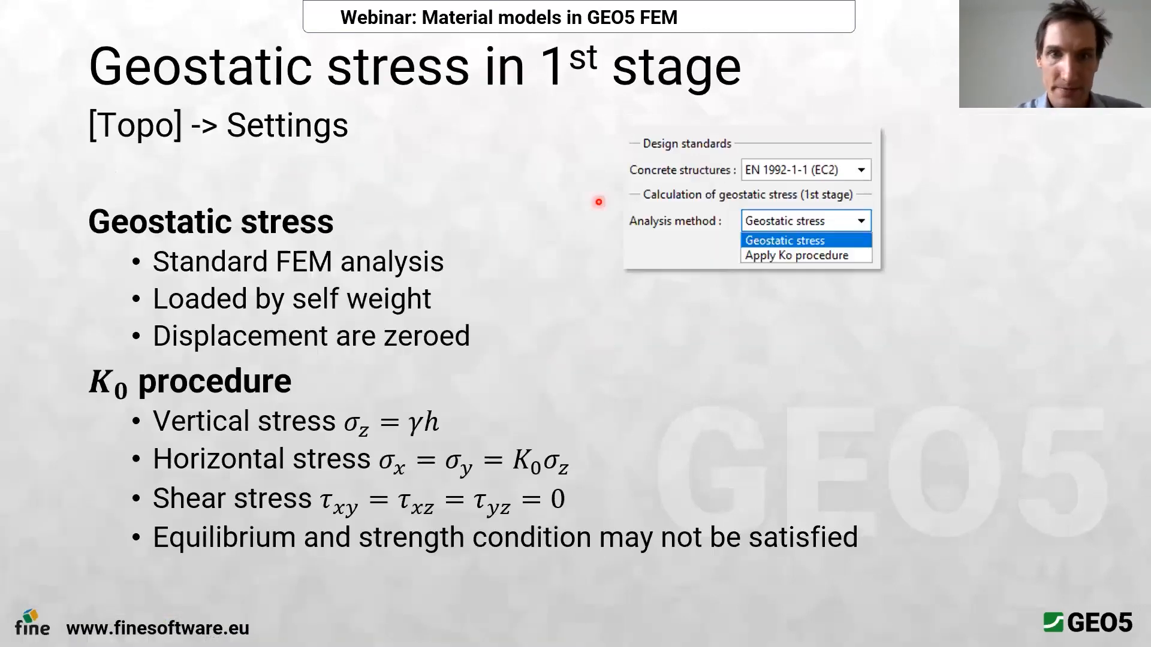
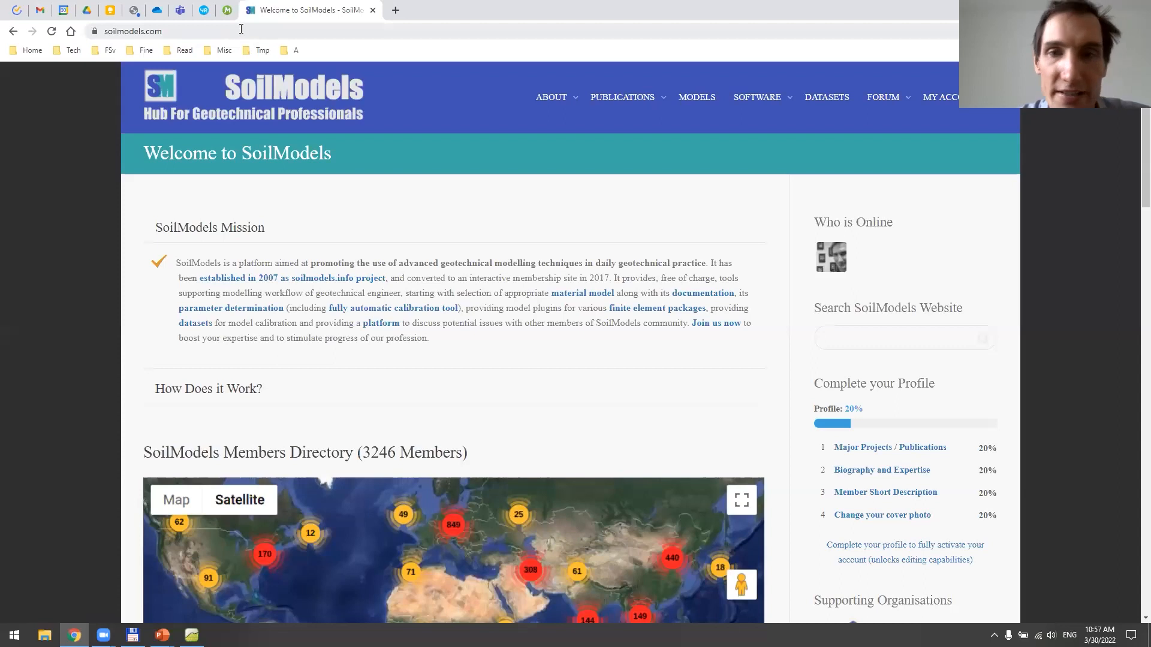
Open ExCalibre from the SoilModels calibration software database and go to its Automatic Calibration page
{"action": "mouse_move", "coordinate": [758, 99]}
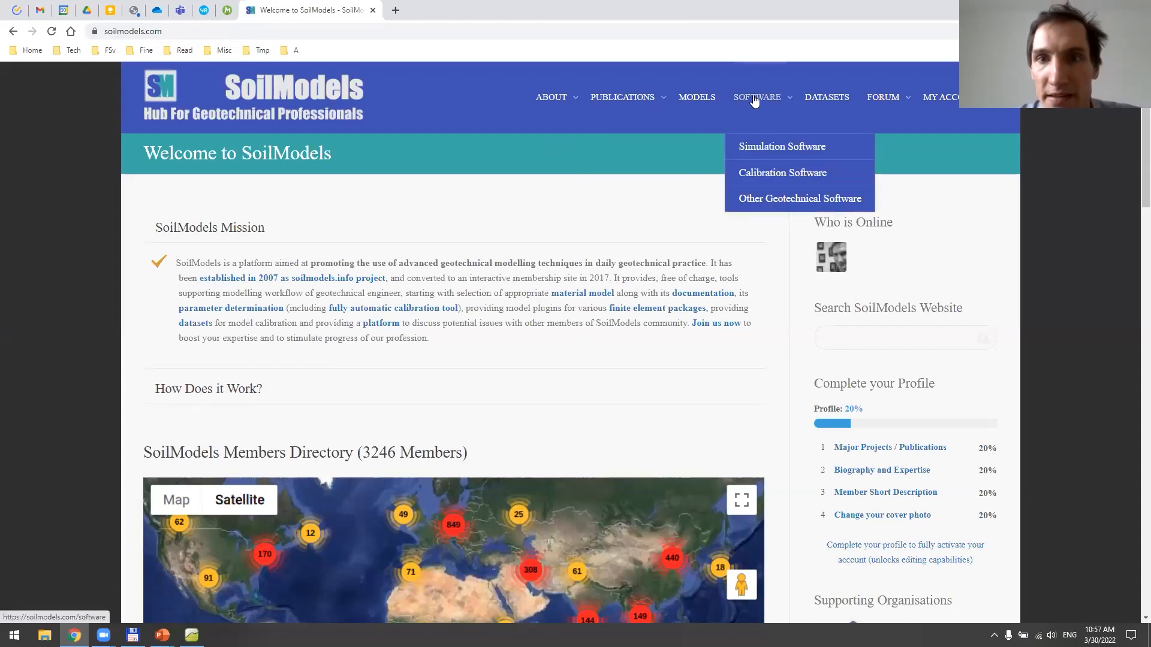
{"action": "left_click", "coordinate": [766, 175]}
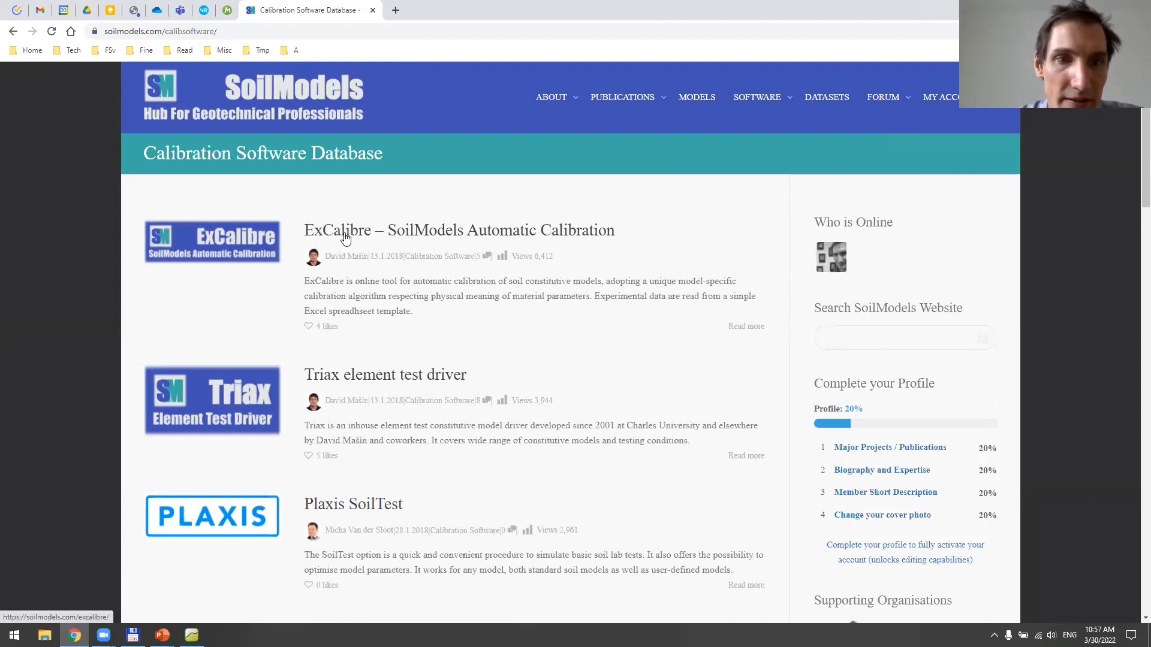
{"action": "left_click", "coordinate": [484, 241]}
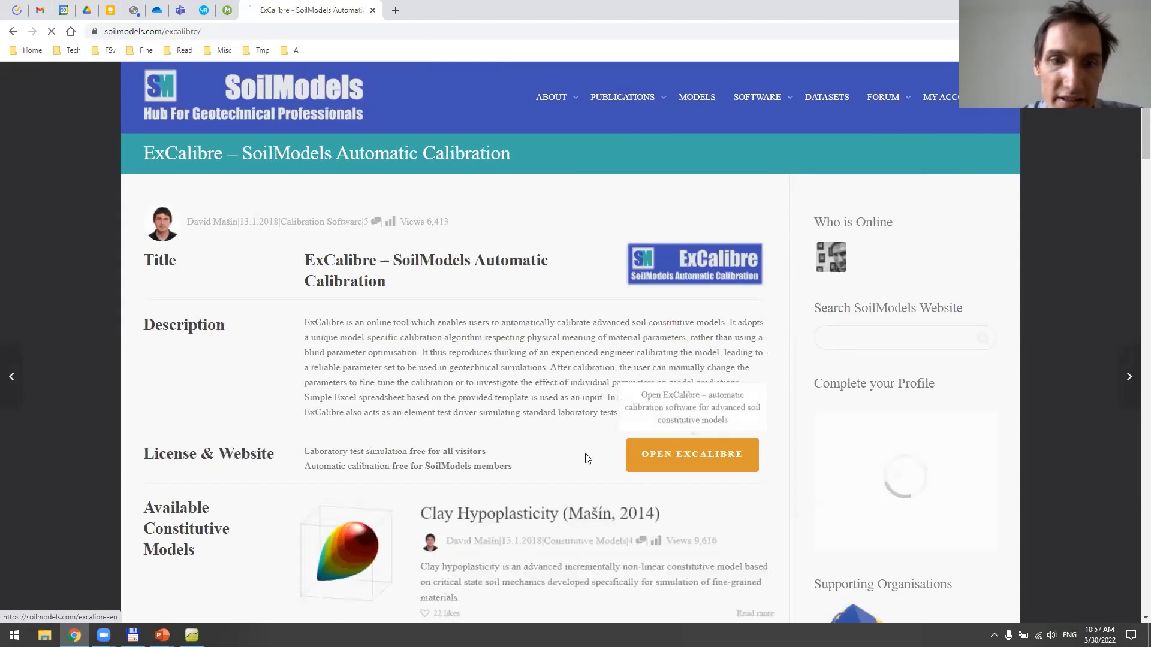
{"action": "left_click", "coordinate": [695, 458]}
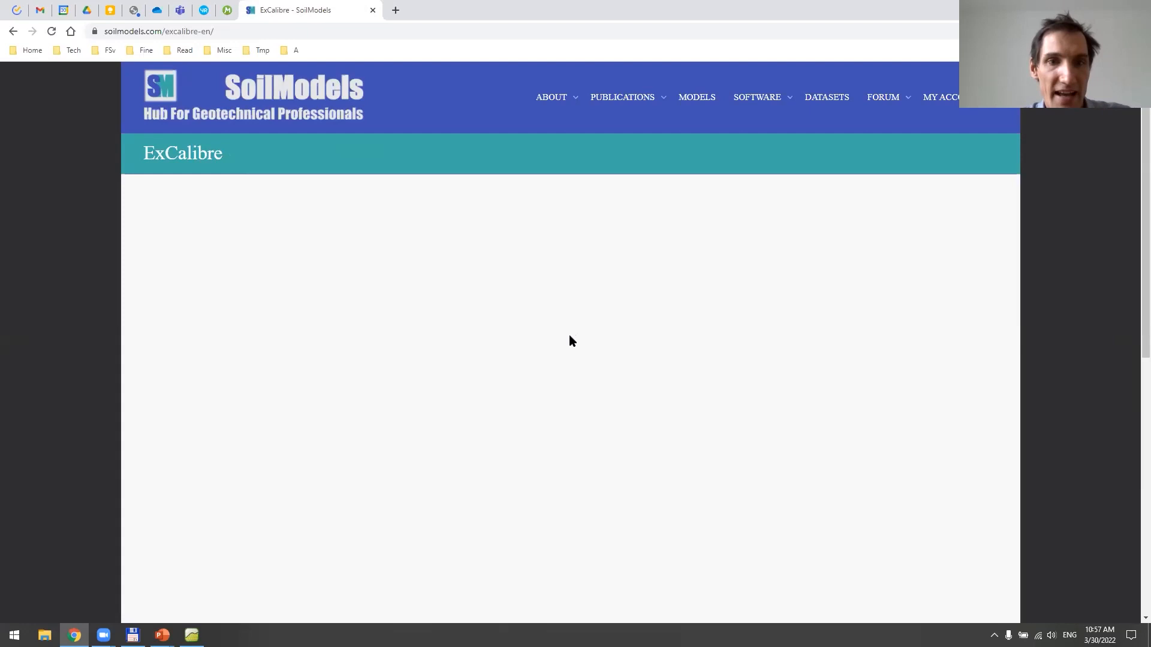
{"action": "scroll", "coordinate": [500, 282], "scroll_direction": "down", "scroll_amount": 2}
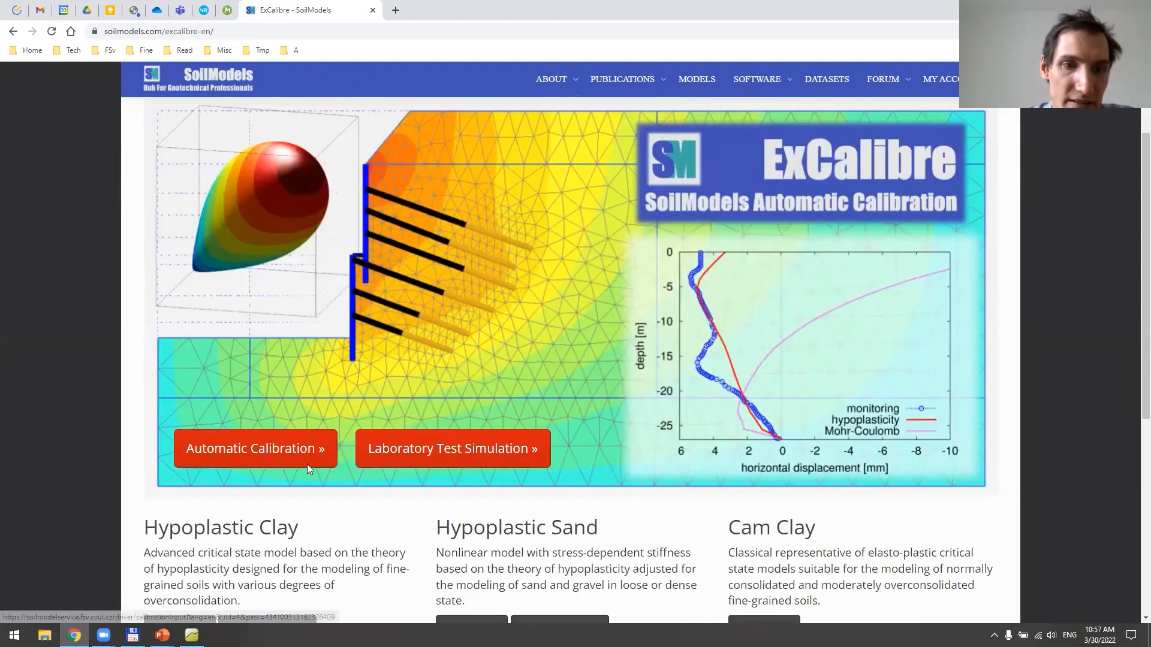
{"action": "left_click", "coordinate": [308, 466]}
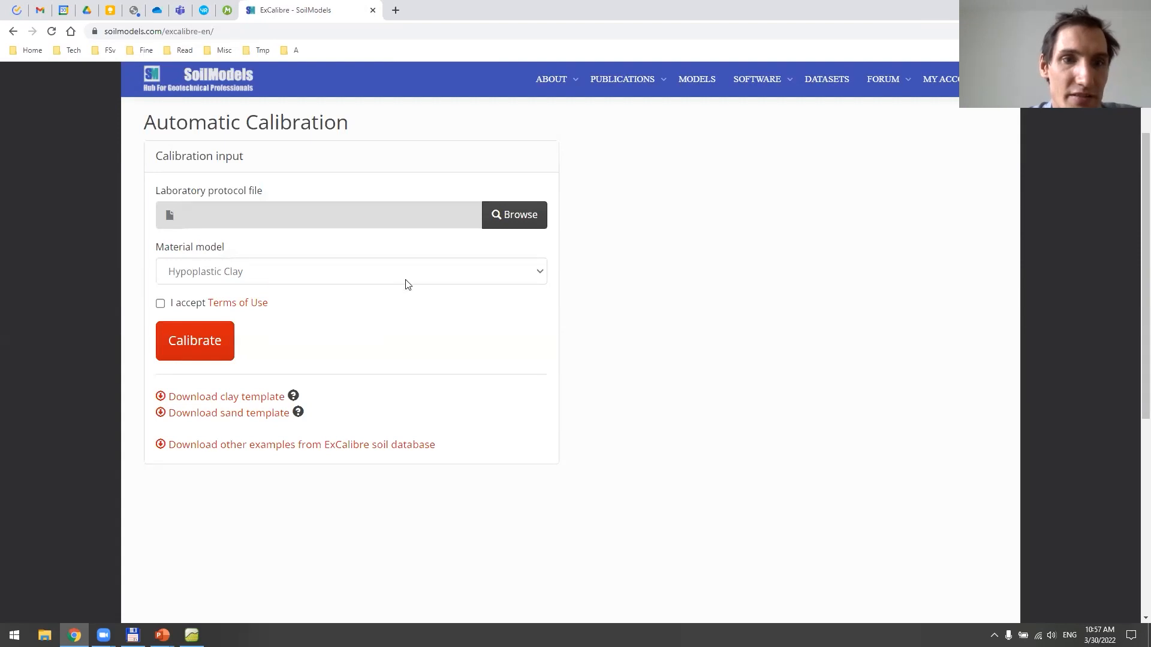
Download the clay laboratory protocol template, open it in Excel and look through its index, oedometer and CIUP test sheets
{"action": "left_click", "coordinate": [231, 400]}
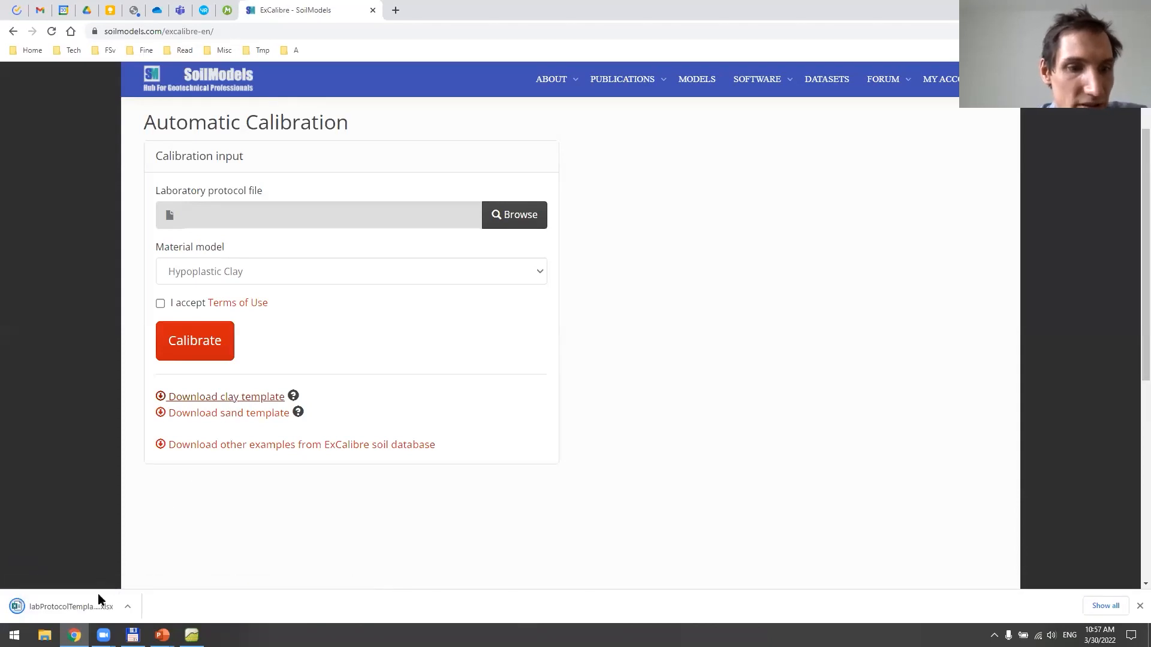
{"action": "left_click", "coordinate": [83, 607]}
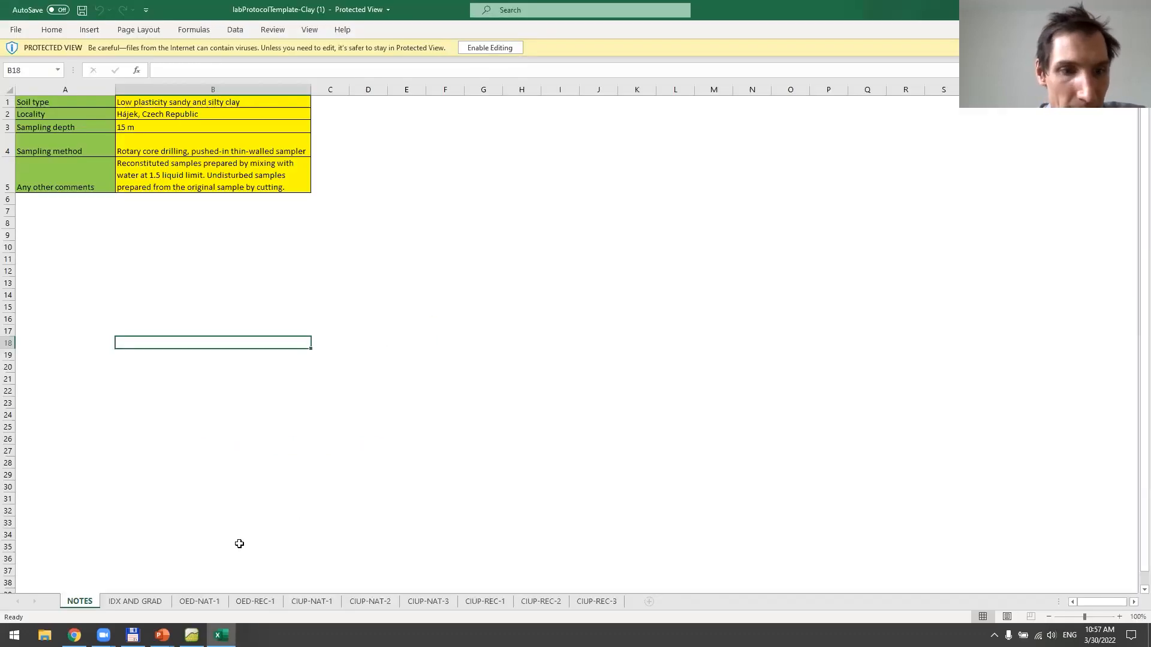
{"action": "left_click", "coordinate": [155, 603]}
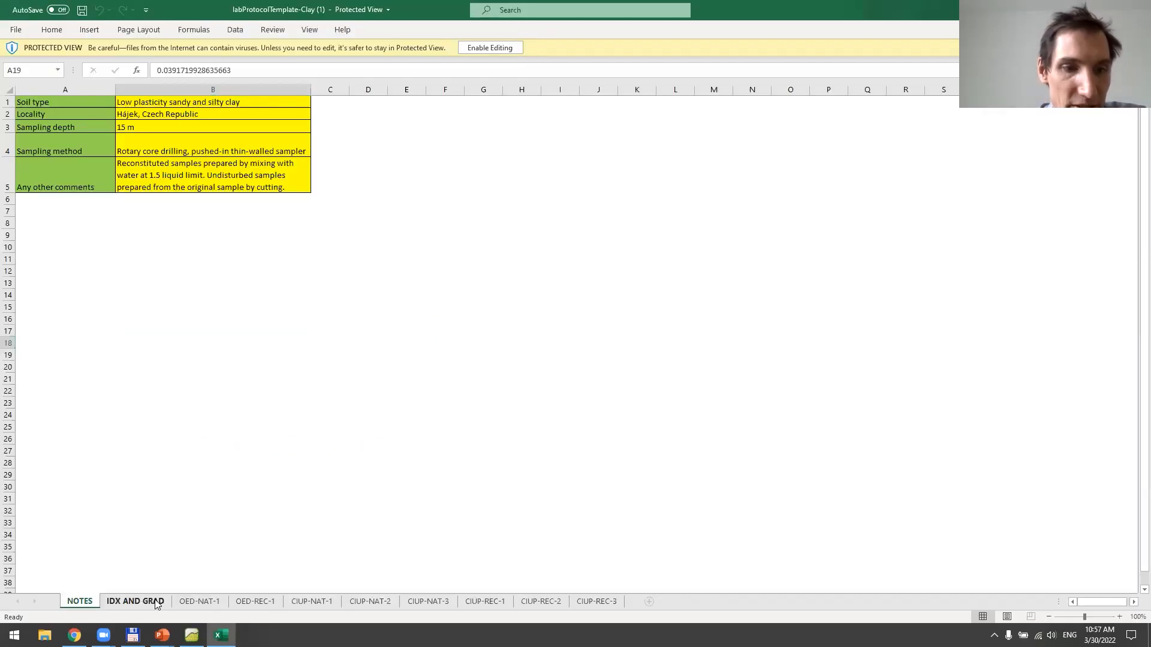
{"action": "left_click", "coordinate": [201, 601]}
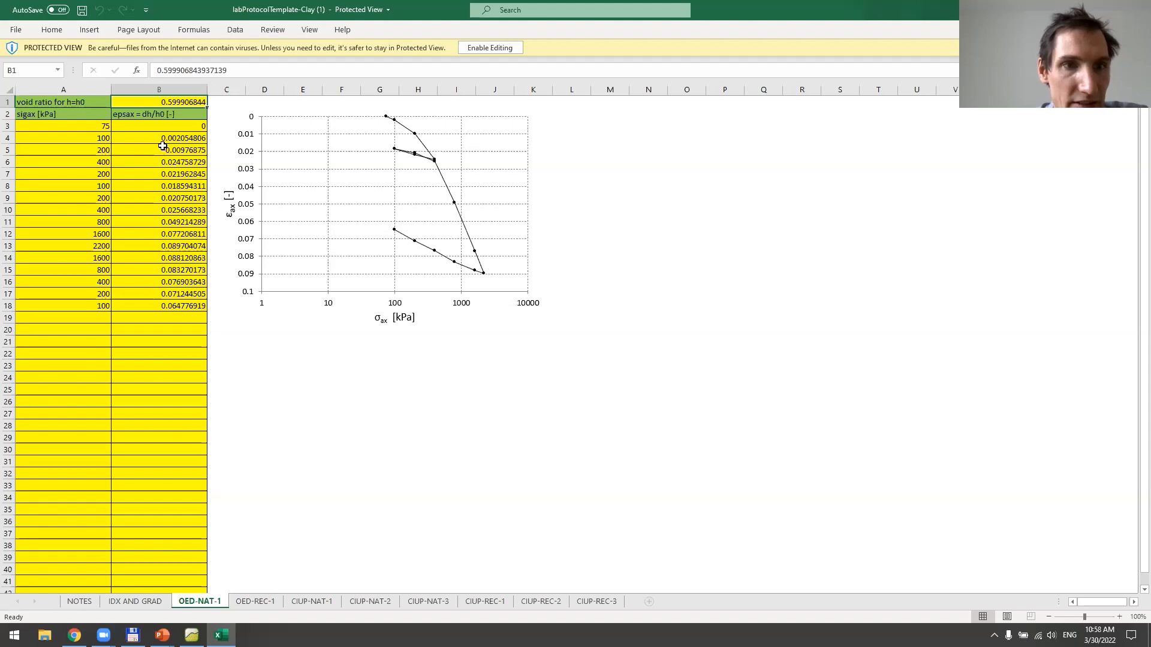
{"action": "left_click", "coordinate": [326, 602]}
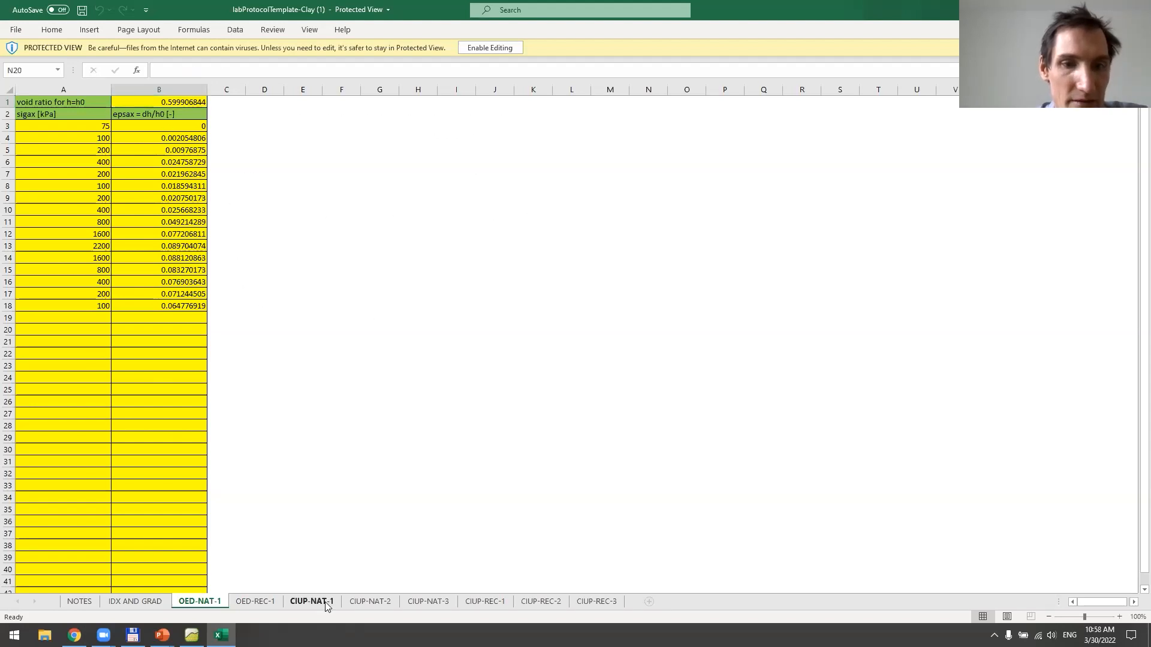
{"action": "left_click", "coordinate": [379, 603]}
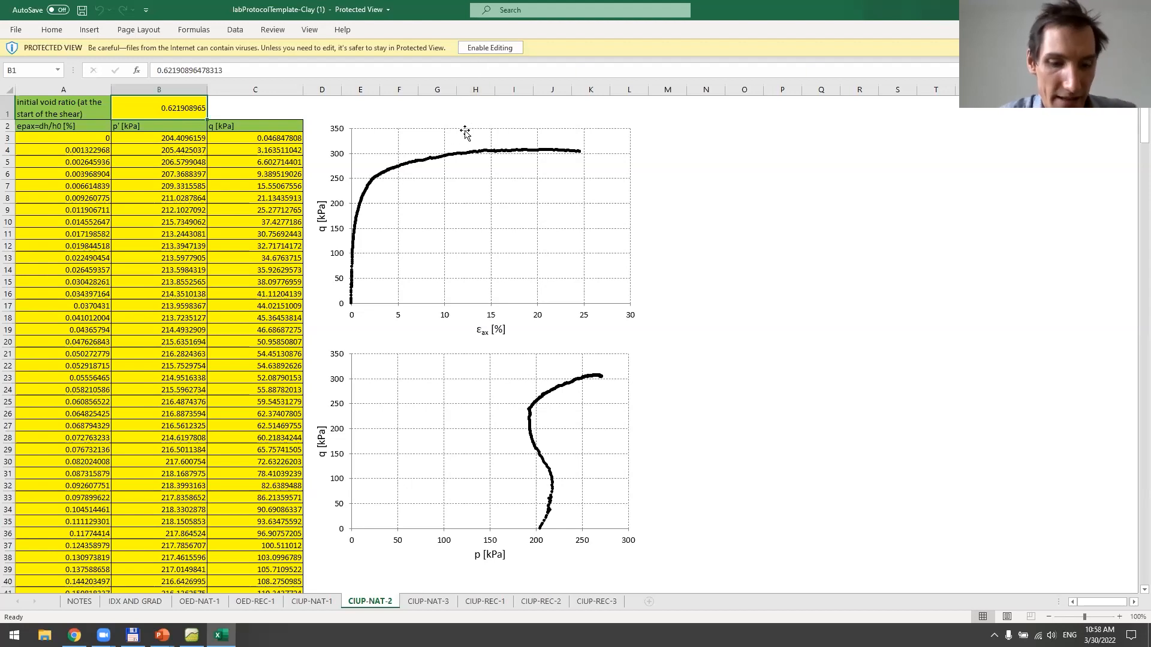
Return to ExCalibre in the browser and load labProtocolTemplate-Clay from Downloads as the laboratory protocol file
{"action": "key", "text": "alt+Tab"}
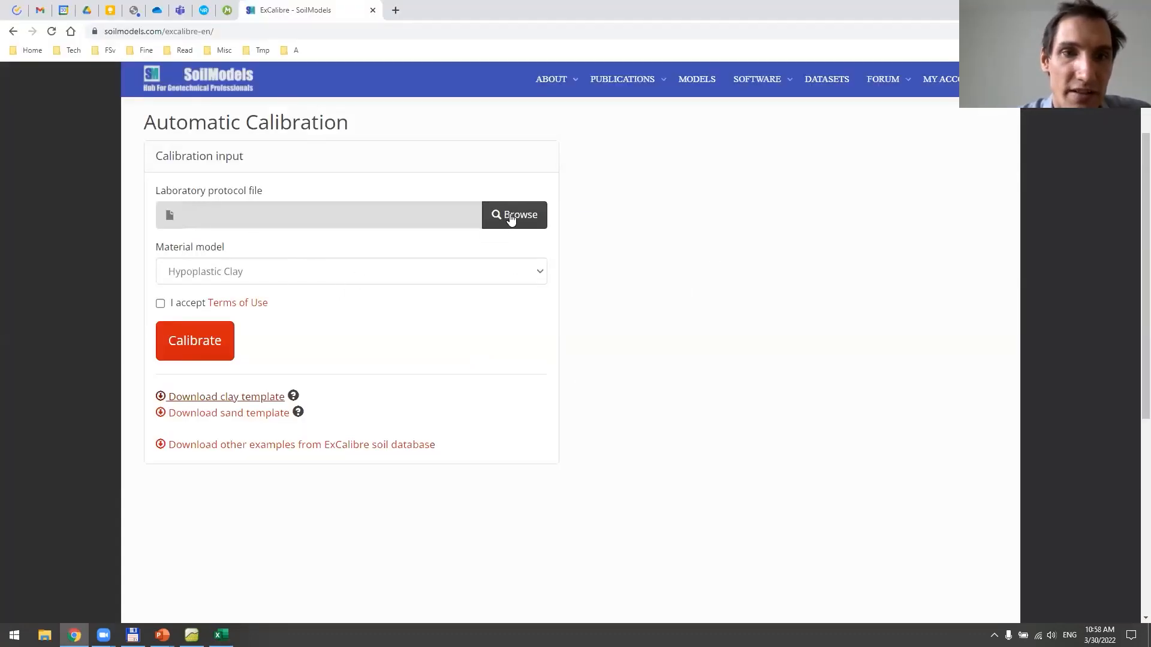
{"action": "left_click", "coordinate": [506, 217]}
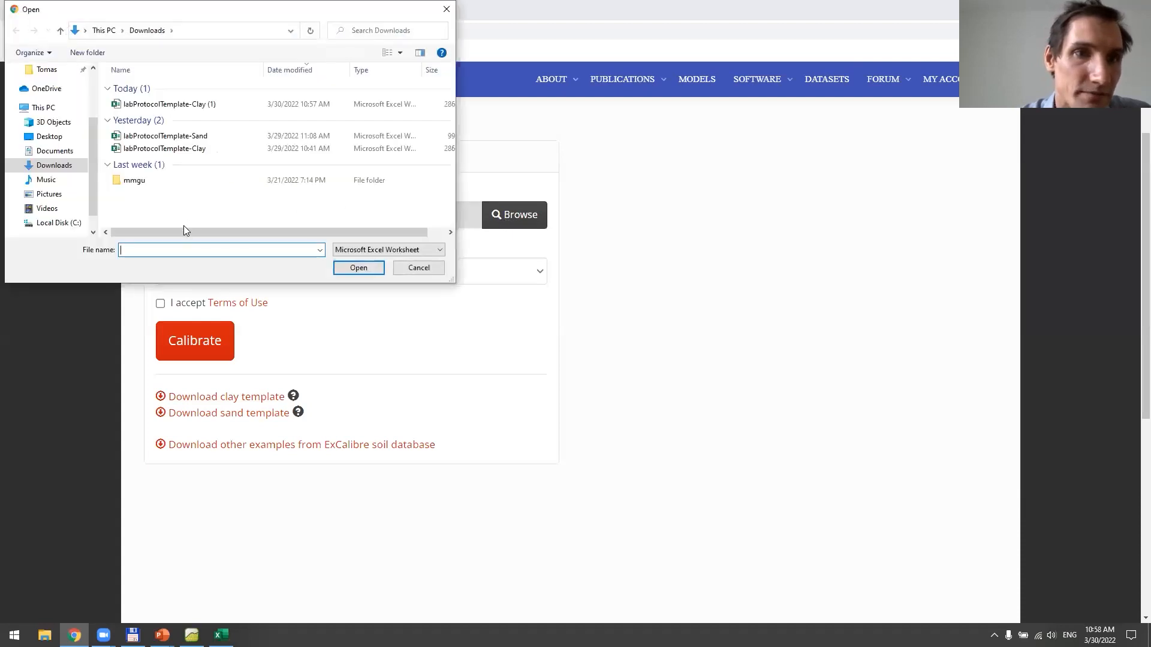
{"action": "left_click", "coordinate": [201, 148]}
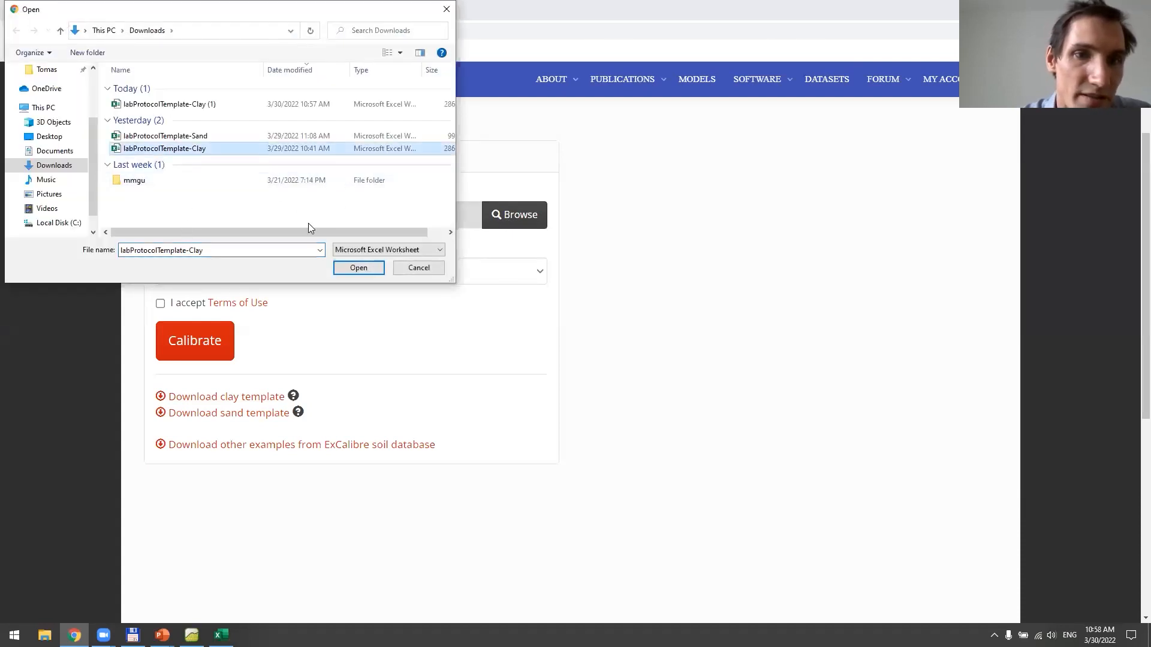
{"action": "left_click", "coordinate": [358, 268]}
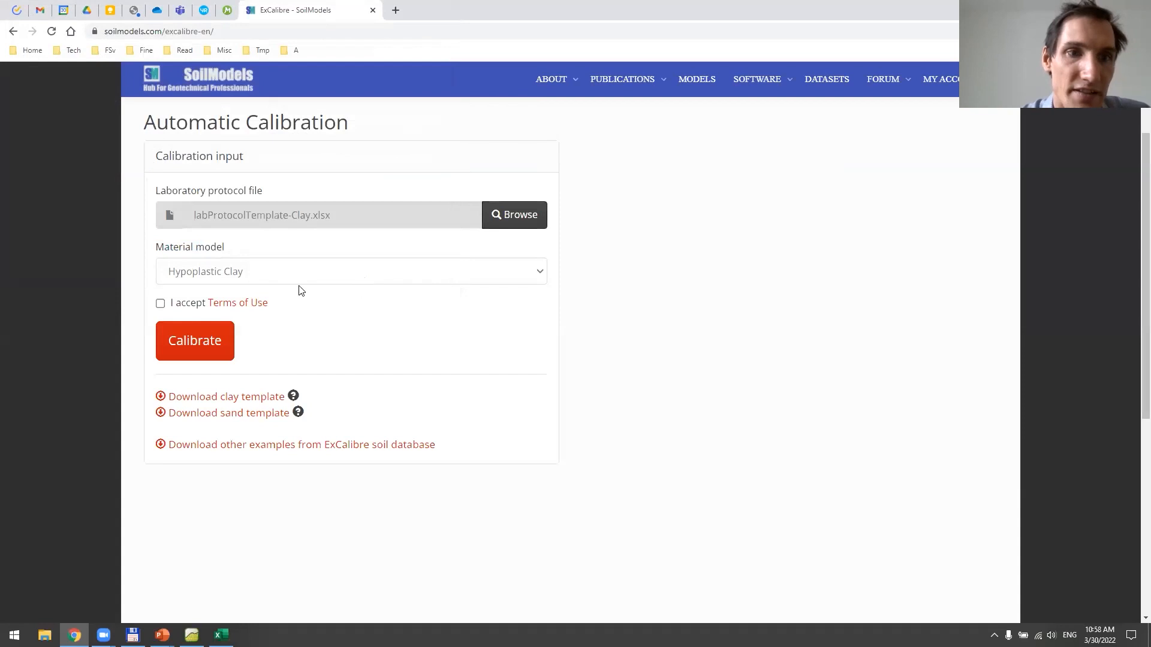
Choose Hypoplastic Clay as the material model, accept the terms of use and run the automatic calibration
{"action": "left_click", "coordinate": [239, 274]}
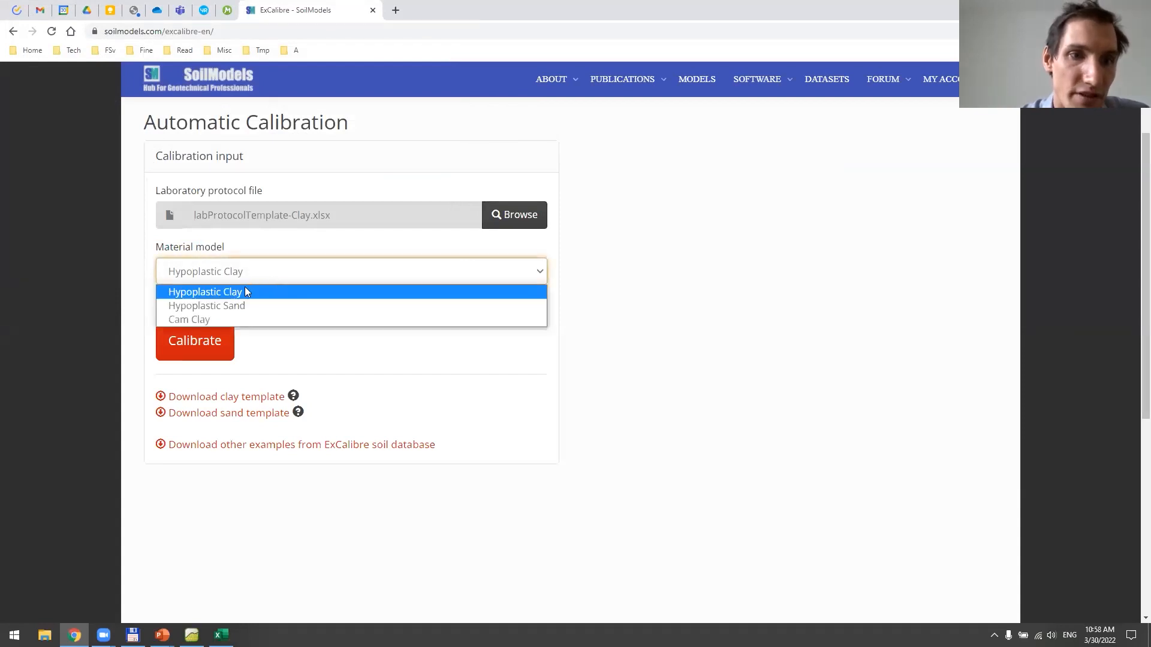
{"action": "left_click", "coordinate": [242, 290]}
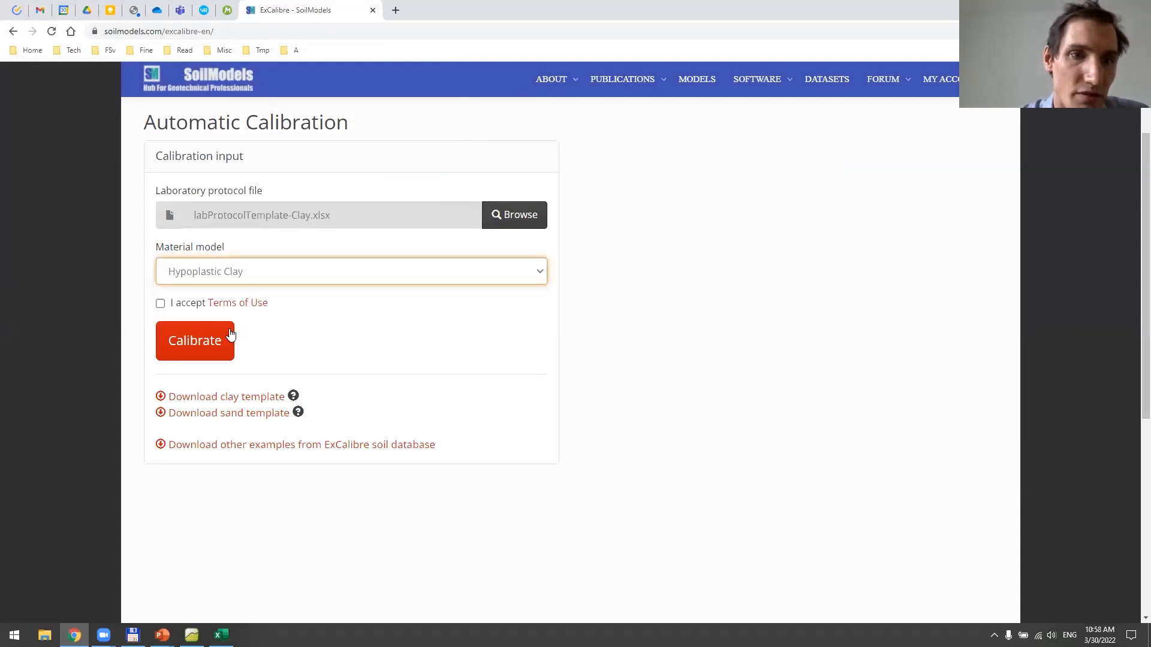
{"action": "left_click", "coordinate": [161, 304]}
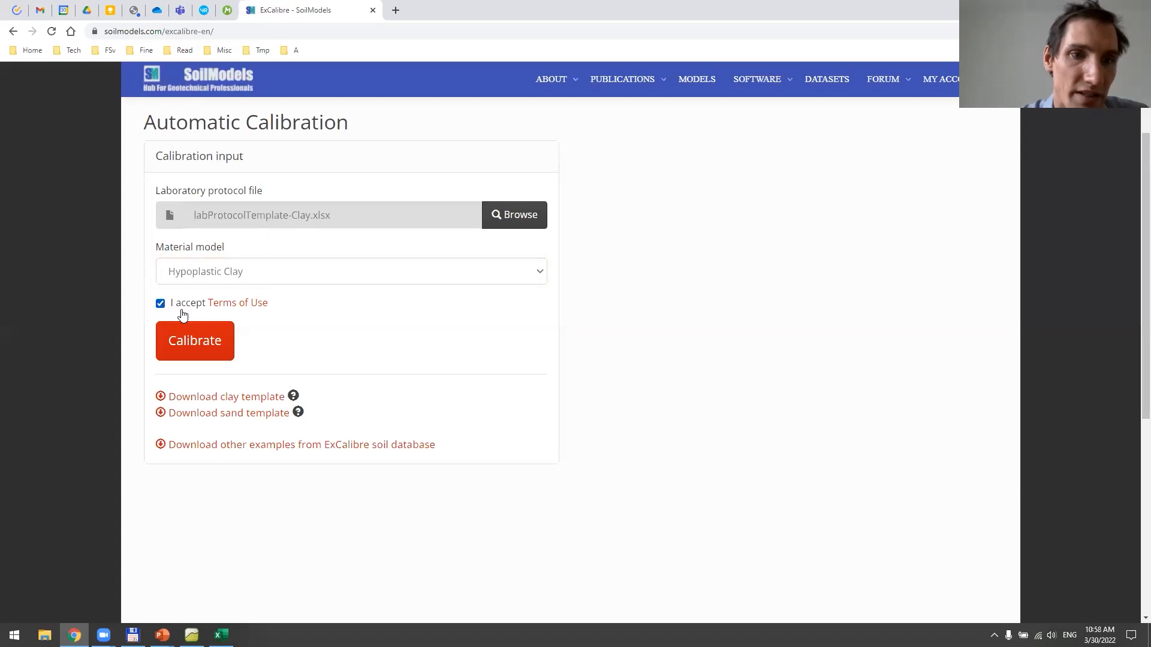
{"action": "left_click", "coordinate": [204, 343]}
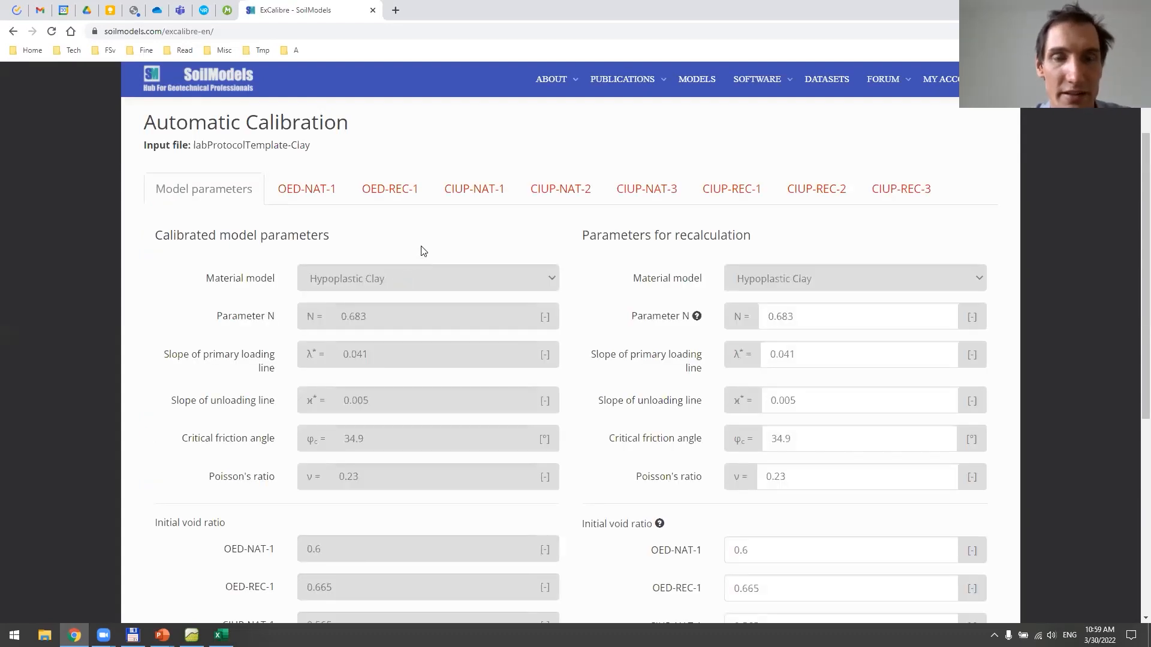
Review the calibrated model parameters and initial void ratios, and compare measured and computed curves for OED-NAT-1 and OED-REC-1
{"action": "scroll", "coordinate": [452, 218], "scroll_direction": "down", "scroll_amount": 4}
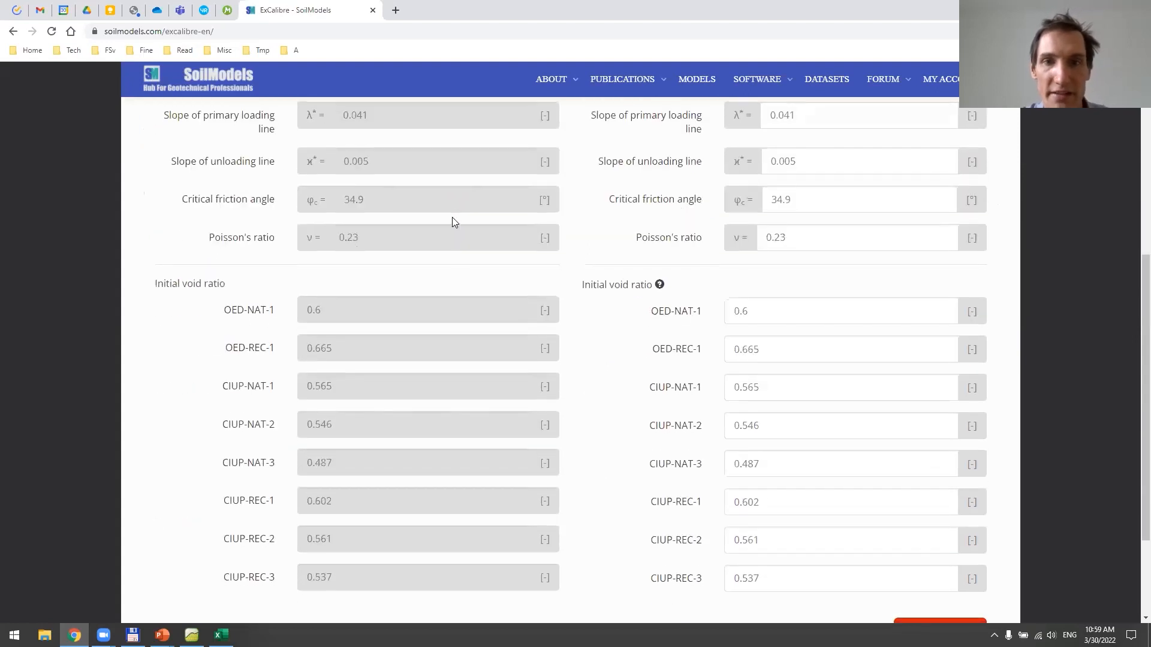
{"action": "scroll", "coordinate": [452, 218], "scroll_direction": "up", "scroll_amount": 3}
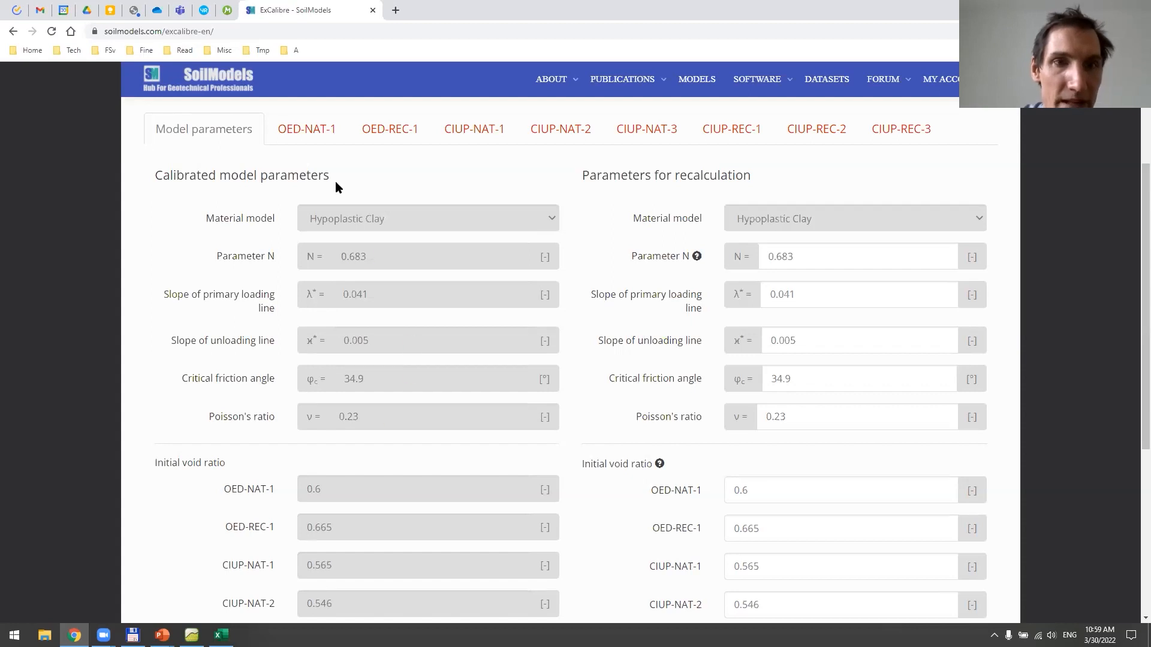
{"action": "left_click", "coordinate": [317, 131]}
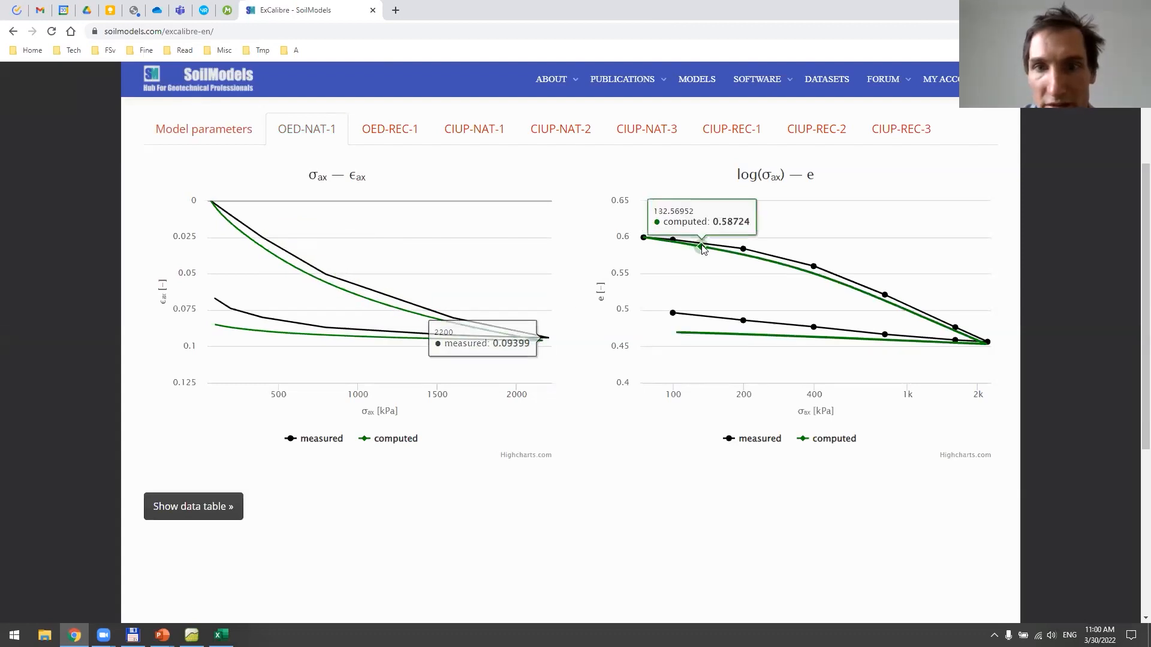
{"action": "left_click", "coordinate": [420, 137]}
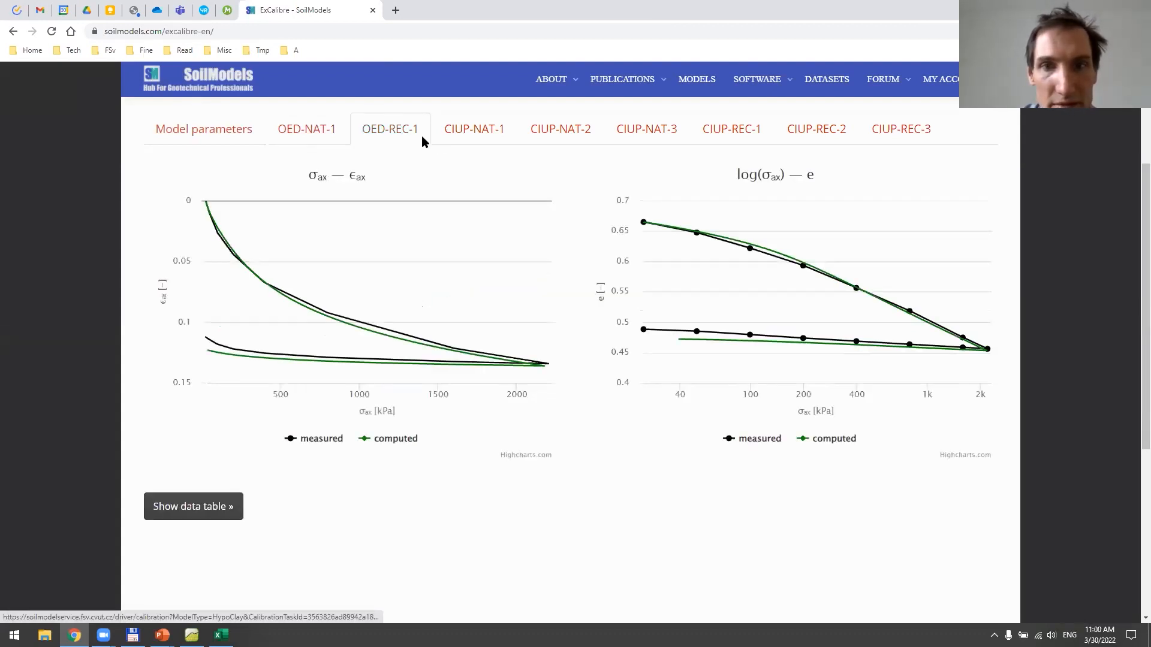
Compare the measured and computed graphs for the triaxial tests CIUP-NAT-1 and CIUP-NAT-2
{"action": "left_click", "coordinate": [463, 141]}
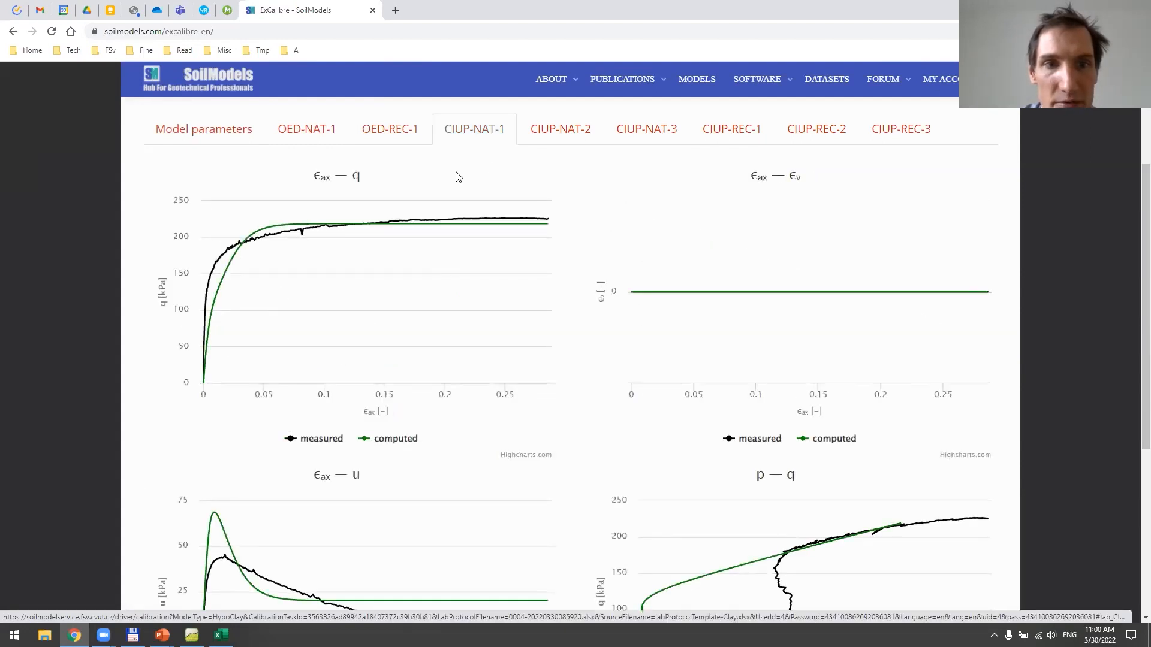
{"action": "scroll", "coordinate": [456, 176], "scroll_direction": "down", "scroll_amount": 2}
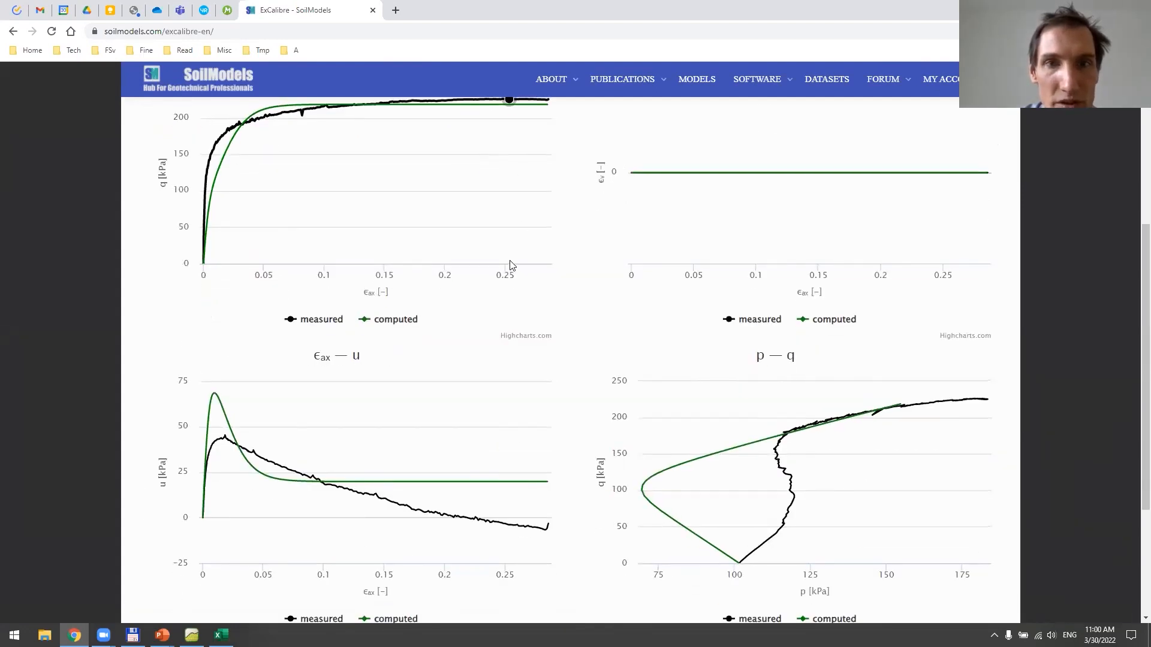
{"action": "scroll", "coordinate": [510, 264], "scroll_direction": "up", "scroll_amount": 3}
{"action": "left_click", "coordinate": [563, 187]}
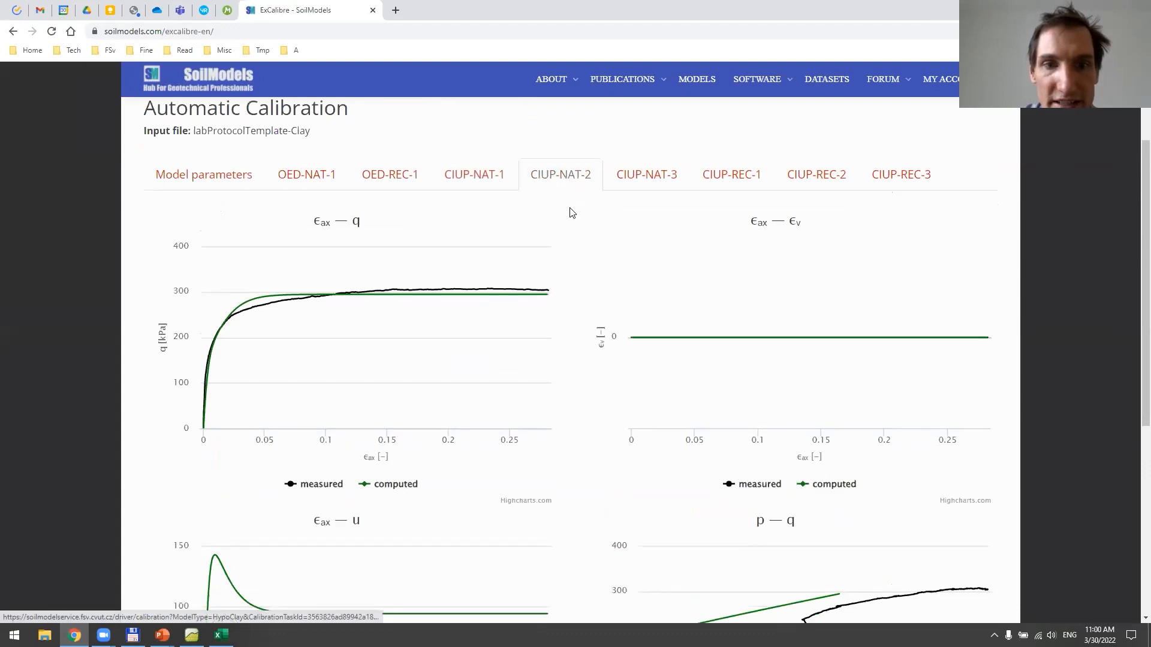
{"action": "scroll", "coordinate": [569, 213], "scroll_direction": "down", "scroll_amount": 2}
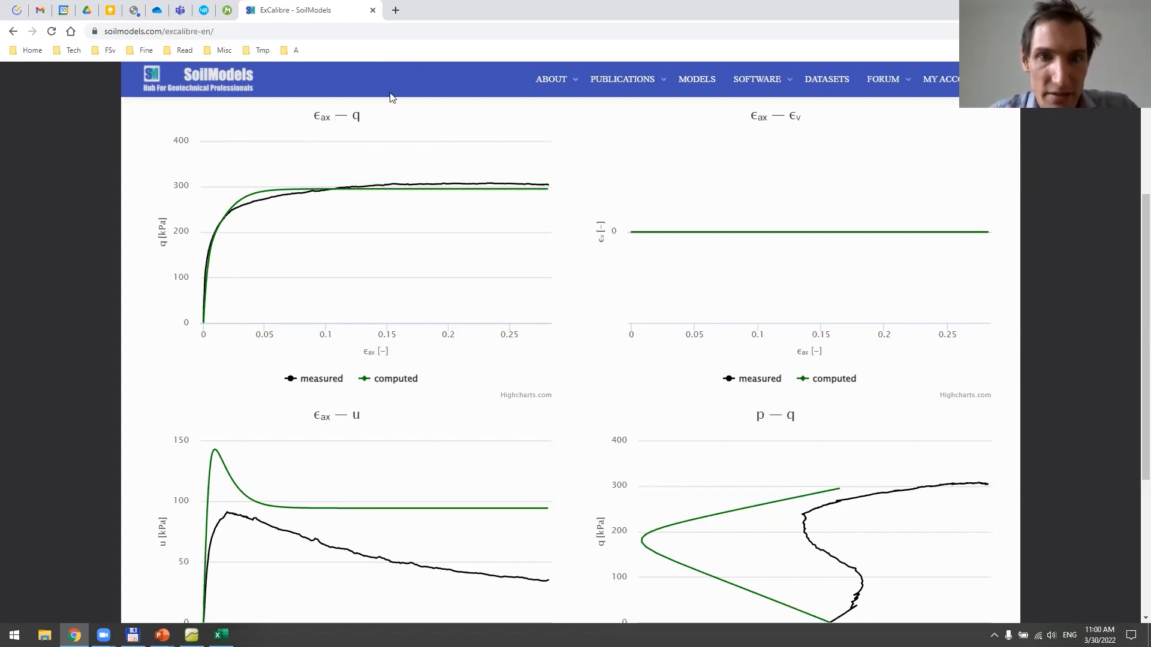
Switch back to the running PowerPoint slide show and advance to the Summary slide
{"action": "key", "text": "alt+Tab"}
{"action": "key", "text": "alt+Tab"}
{"action": "key", "text": "alt+Tab"}
{"action": "key", "text": "alt+Tab"}
{"action": "key", "text": "alt+Tab"}
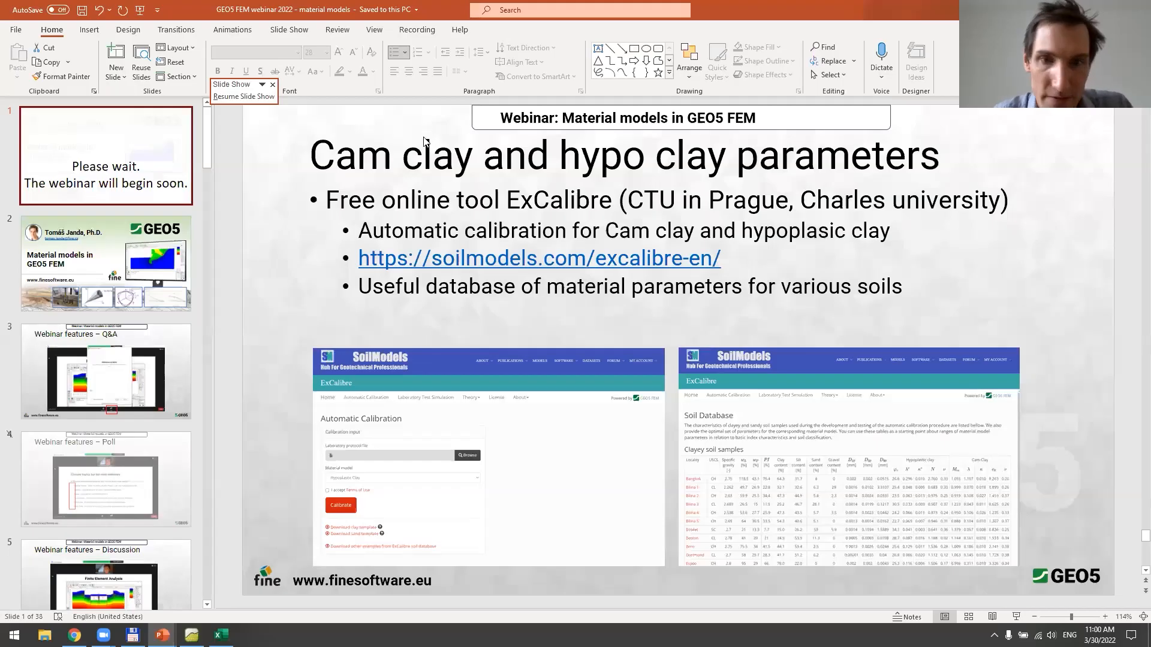
{"action": "key", "text": "alt+Tab"}
{"action": "key", "text": "alt+Tab"}
{"action": "key", "text": "alt+Tab"}
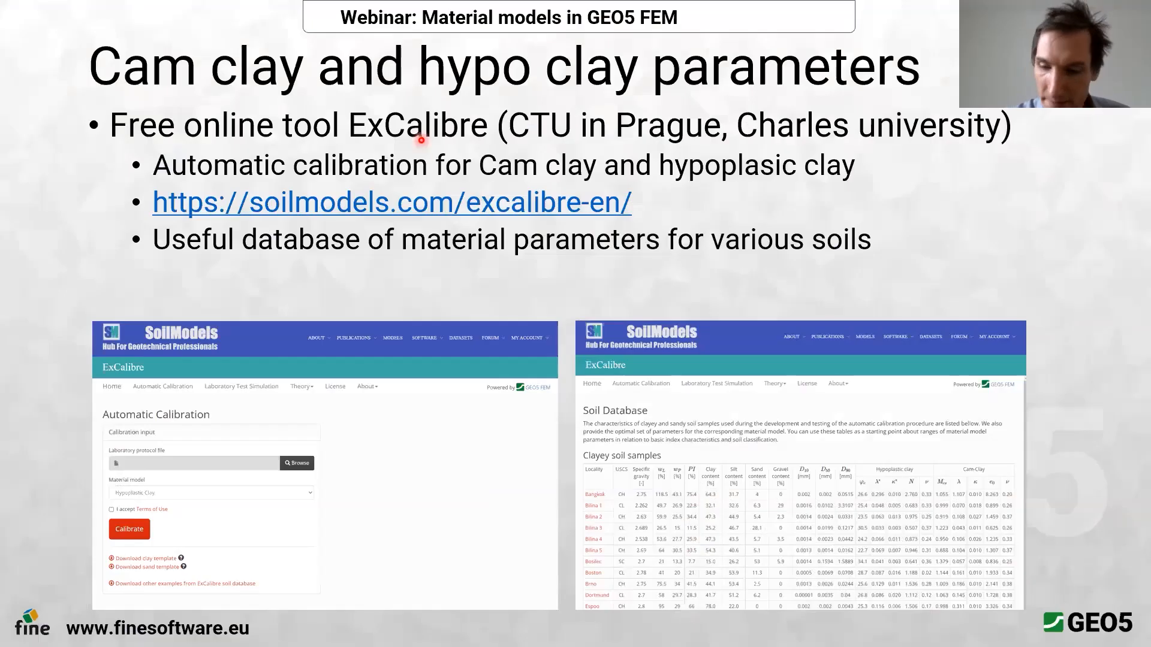
{"action": "key", "text": "Right"}
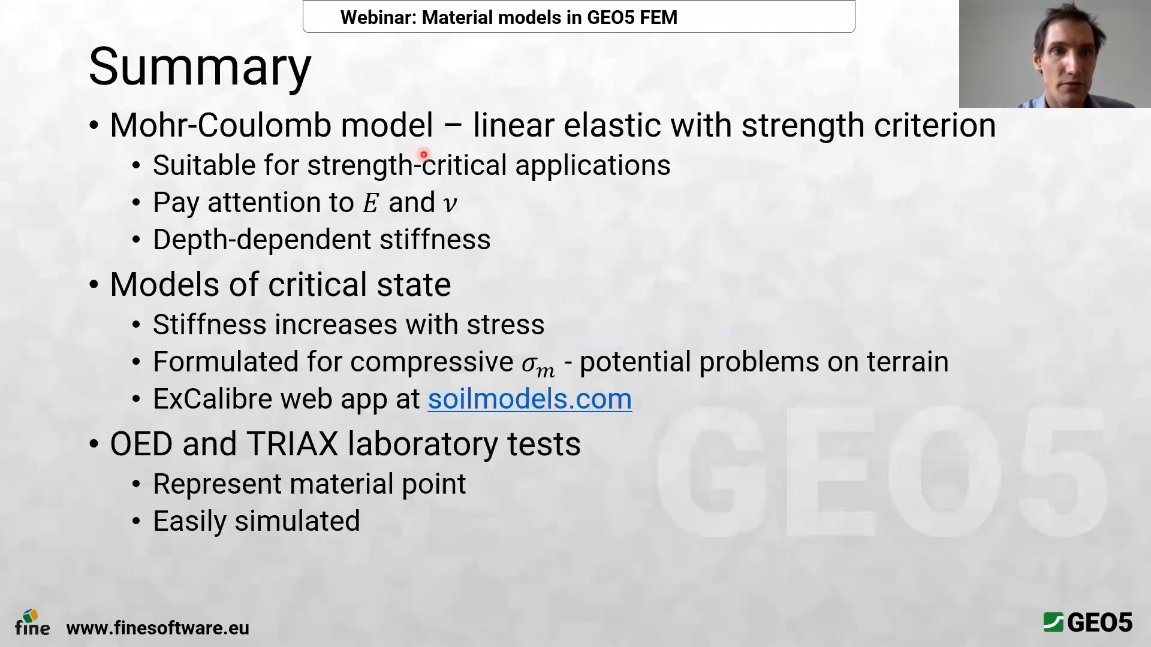